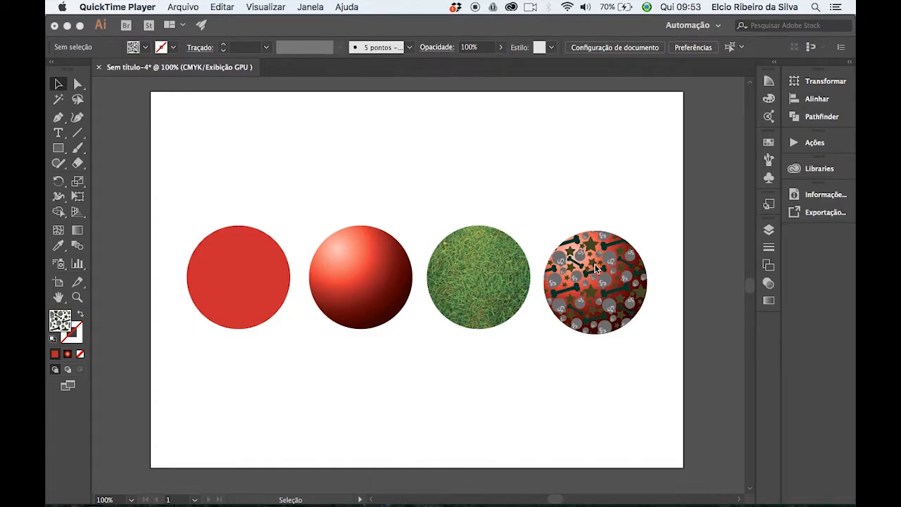
# Examine the skull-and-bone patterned circle at 300% magnification, and return to the 100% view of all four example circles.
pyautogui.click(630, 378)
pyautogui.press('super+equal')
pyautogui.moveTo(687, 364); pyautogui.dragTo(432, 377)
pyautogui.press('super+equal')
pyautogui.moveTo(558, 333); pyautogui.dragTo(454, 306)
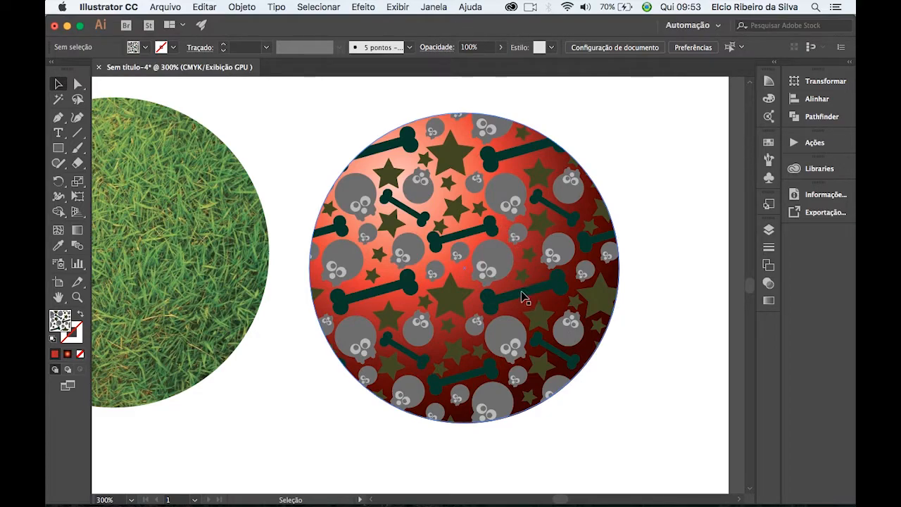
pyautogui.press('super+1')
pyautogui.moveTo(279, 277); pyautogui.dragTo(421, 286)
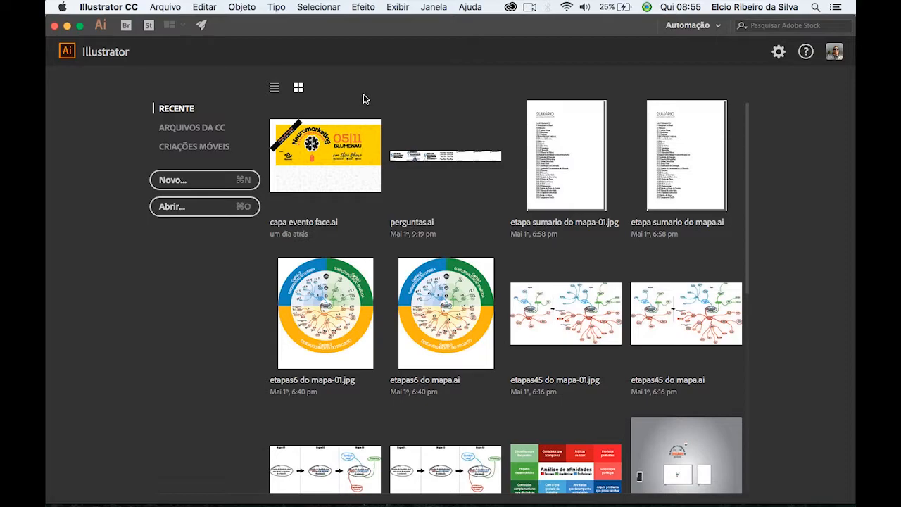
# Create a new A4 print document in centimetres with landscape orientation, 29,7 x 21 cm.
pyautogui.click(168, 9)
pyautogui.click(190, 25)
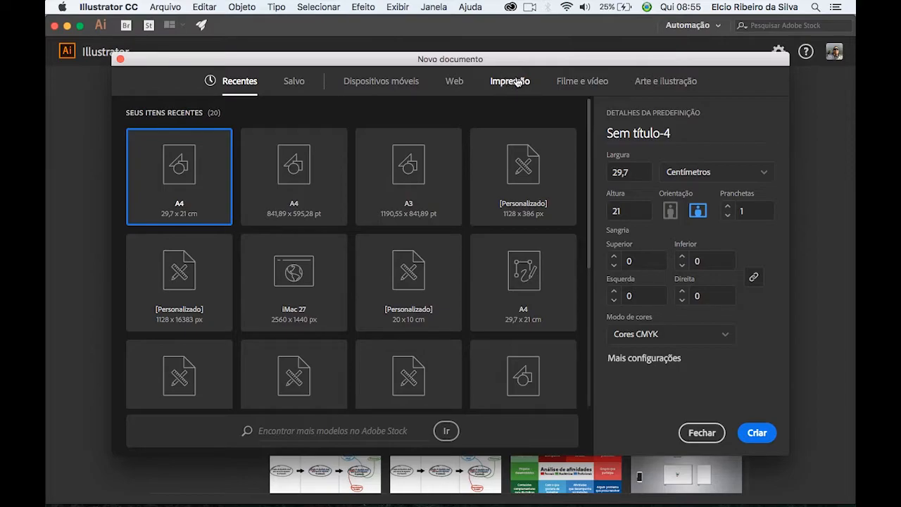
pyautogui.click(511, 83)
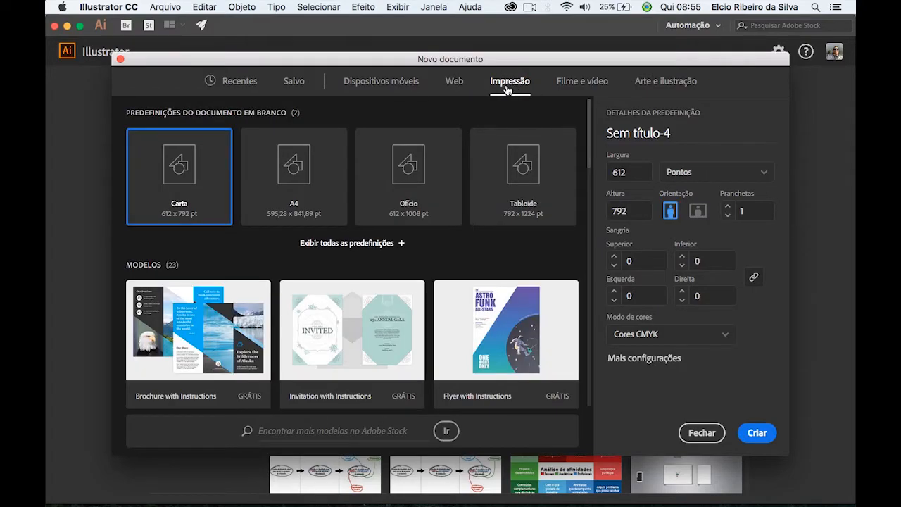
pyautogui.click(300, 181)
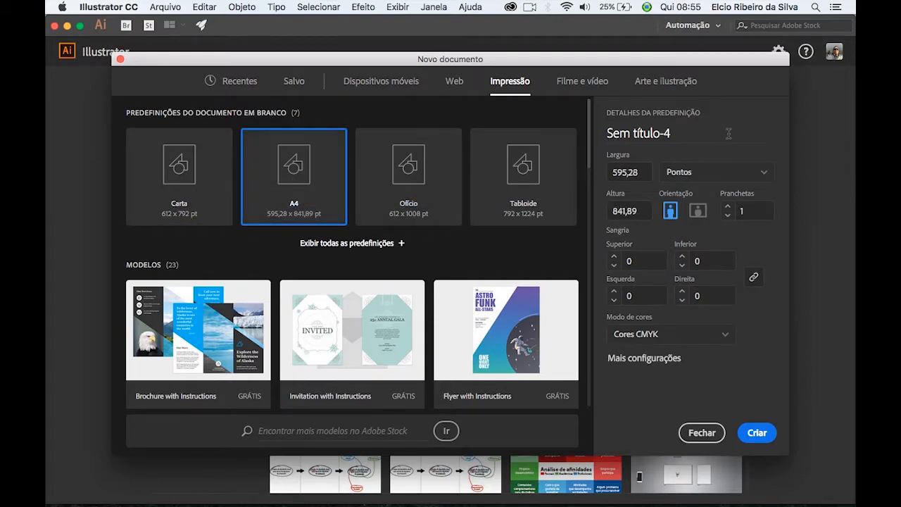
pyautogui.click(713, 175)
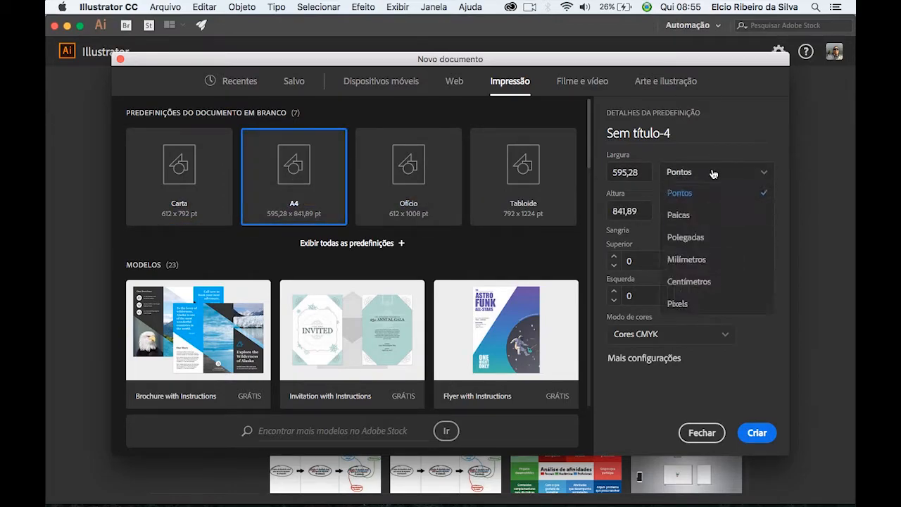
pyautogui.click(689, 281)
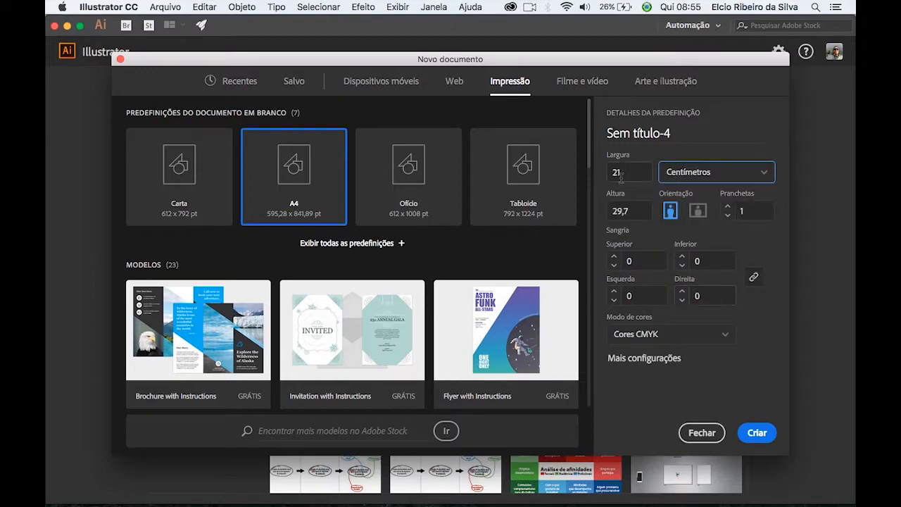
pyautogui.click(698, 212)
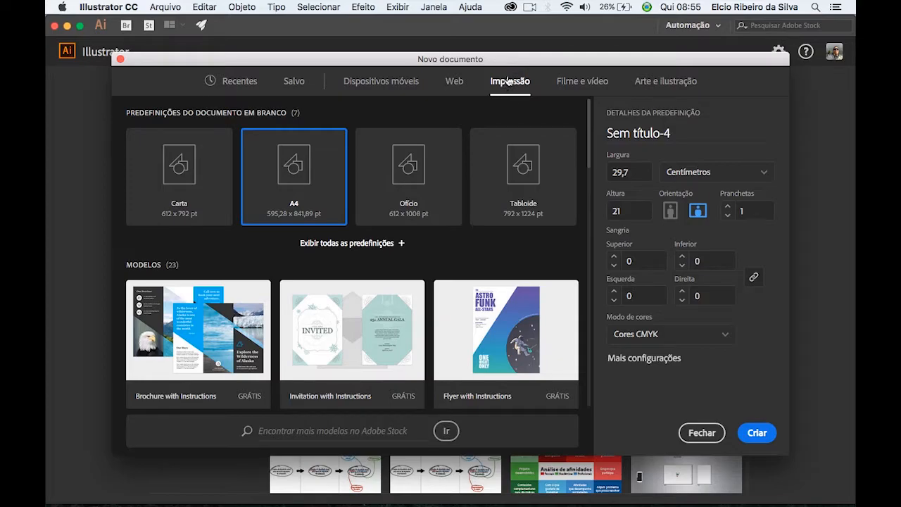
pyautogui.click(759, 433)
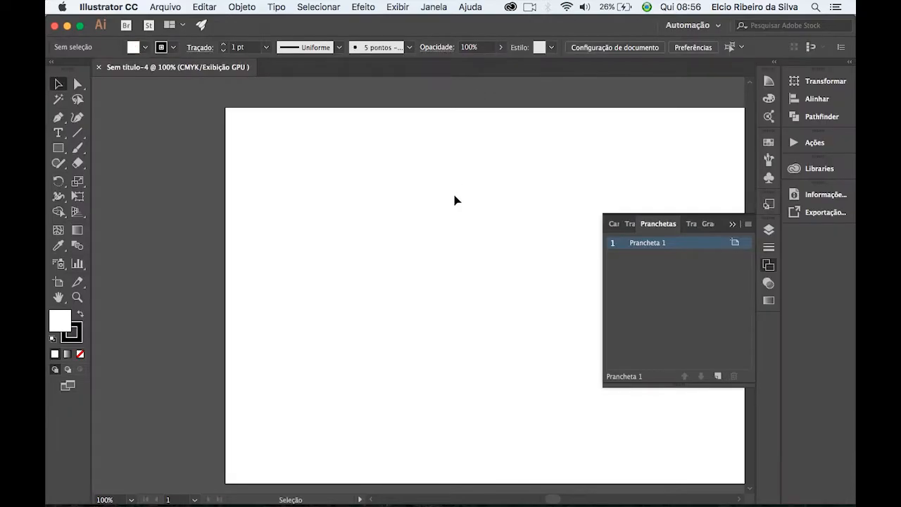
pyautogui.click(732, 225)
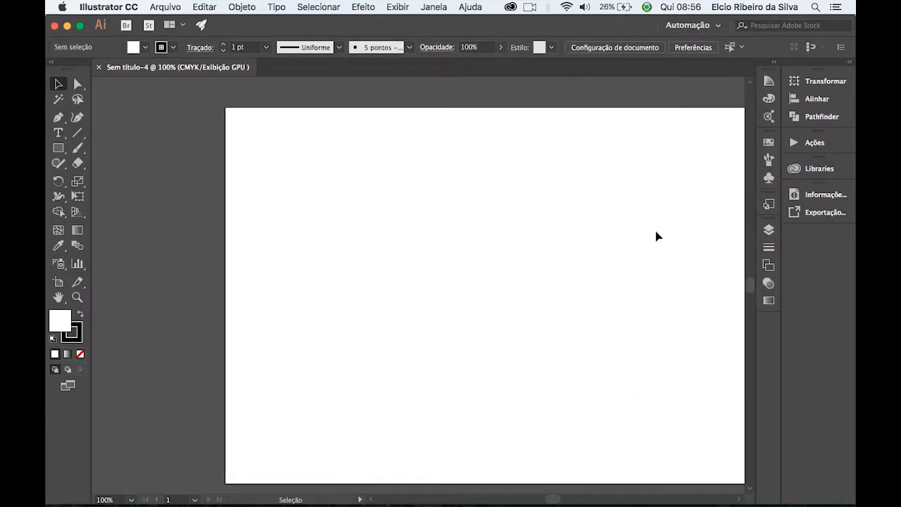
# Draw a perfect circle with the Ellipse tool in the upper-left area of the artboard.
pyautogui.press('space')
pyautogui.moveTo(616, 254); pyautogui.dragTo(553, 254)
pyautogui.press('space')
pyautogui.moveTo(467, 250); pyautogui.dragTo(474, 242)
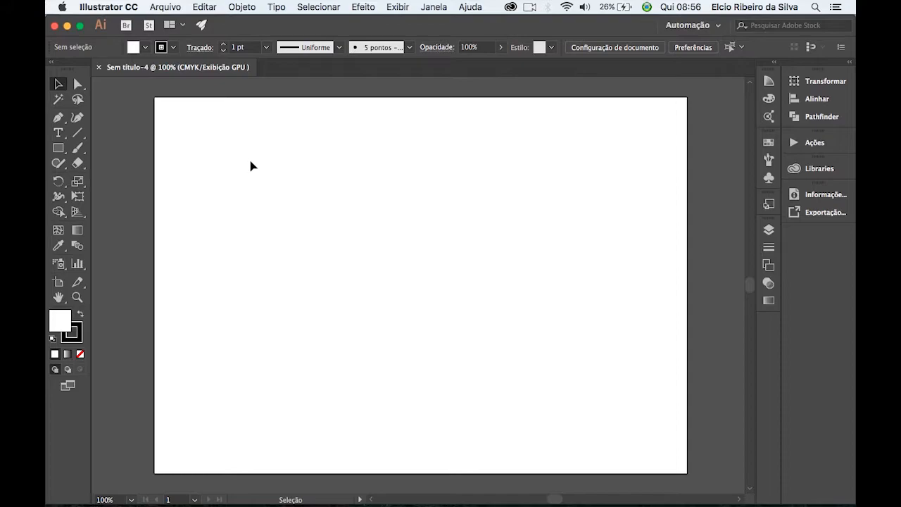
pyautogui.click(59, 149)
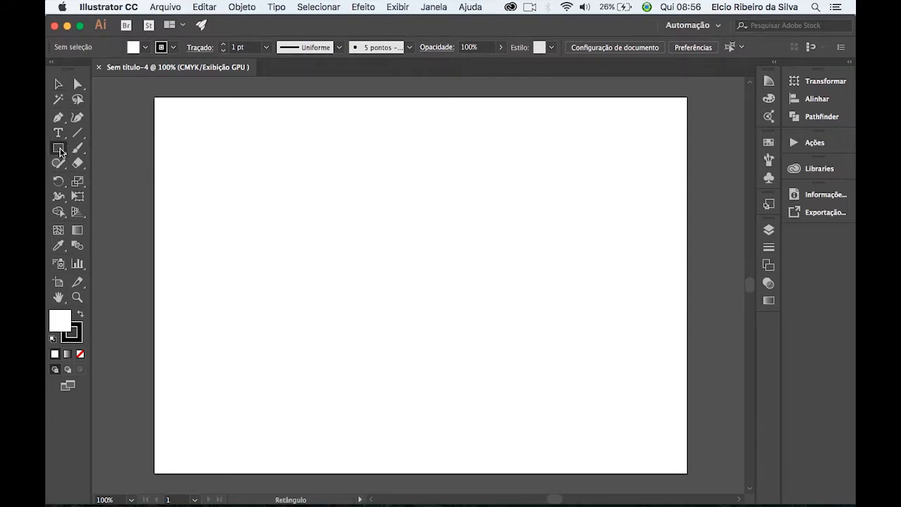
pyautogui.click(112, 179)
pyautogui.moveTo(199, 139); pyautogui.dragTo(302, 233)
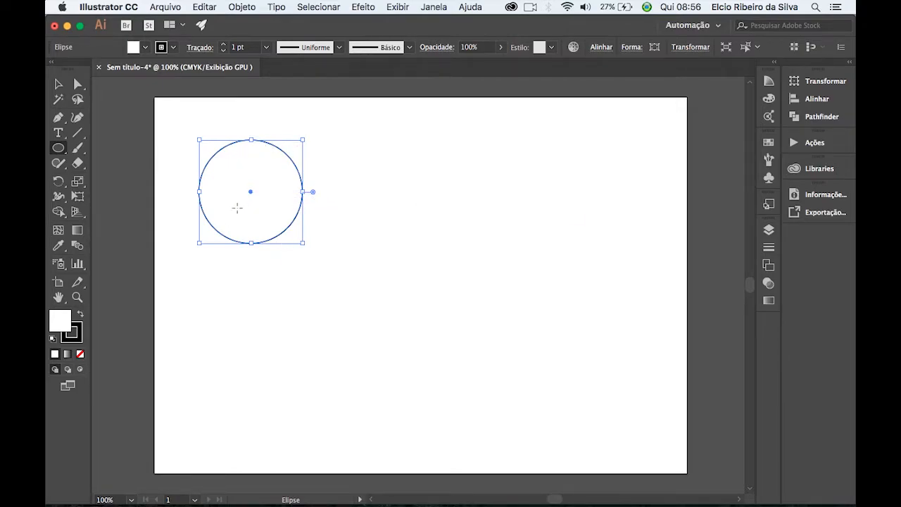
# Set the circle's fill to a bright pure red with the colour picker.
pyautogui.doubleClick(64, 323)
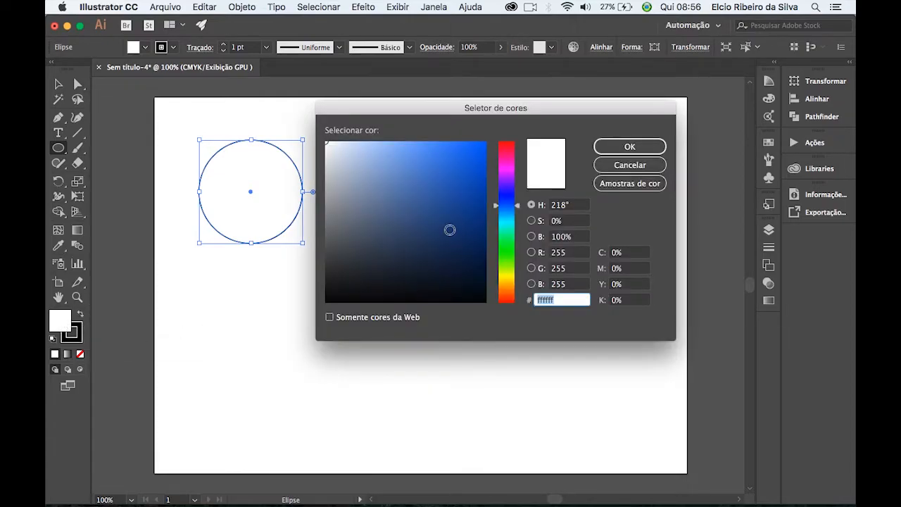
pyautogui.click(463, 162)
pyautogui.click(465, 163)
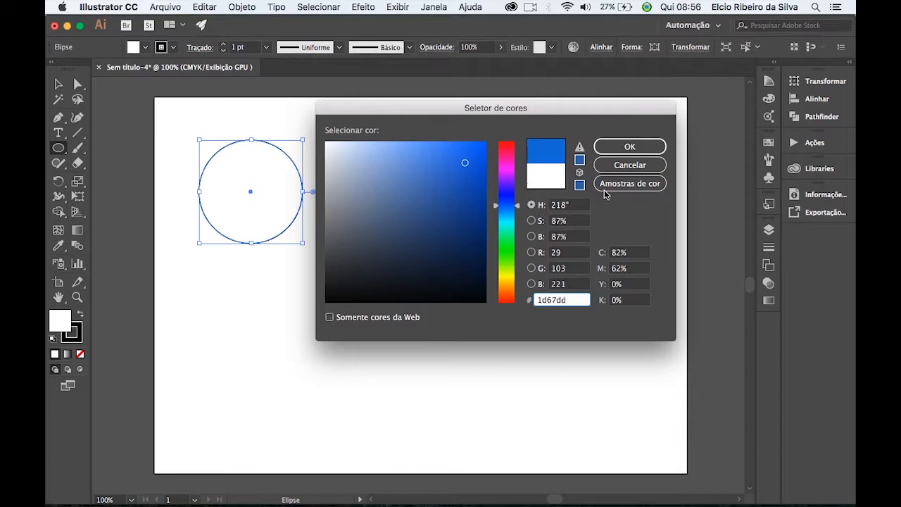
pyautogui.moveTo(517, 210); pyautogui.dragTo(505, 251)
pyautogui.moveTo(465, 171)
pyautogui.mouseDown()
pyautogui.moveTo(347, 168)
pyautogui.moveTo(429, 267)
pyautogui.moveTo(466, 153)
pyautogui.moveTo(448, 199)
pyautogui.mouseUp()
pyautogui.moveTo(508, 268); pyautogui.dragTo(509, 309)
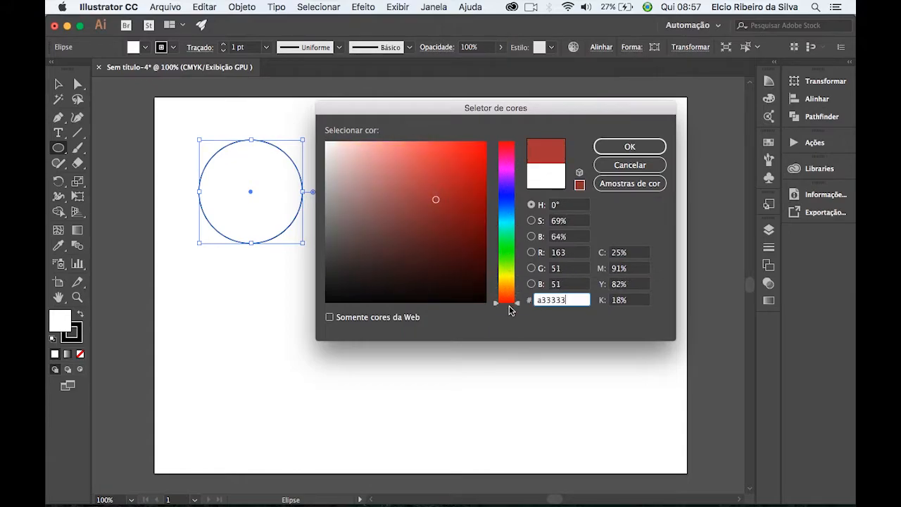
pyautogui.moveTo(449, 203)
pyautogui.mouseDown()
pyautogui.moveTo(485, 137)
pyautogui.moveTo(479, 147)
pyautogui.mouseUp()
pyautogui.click(628, 148)
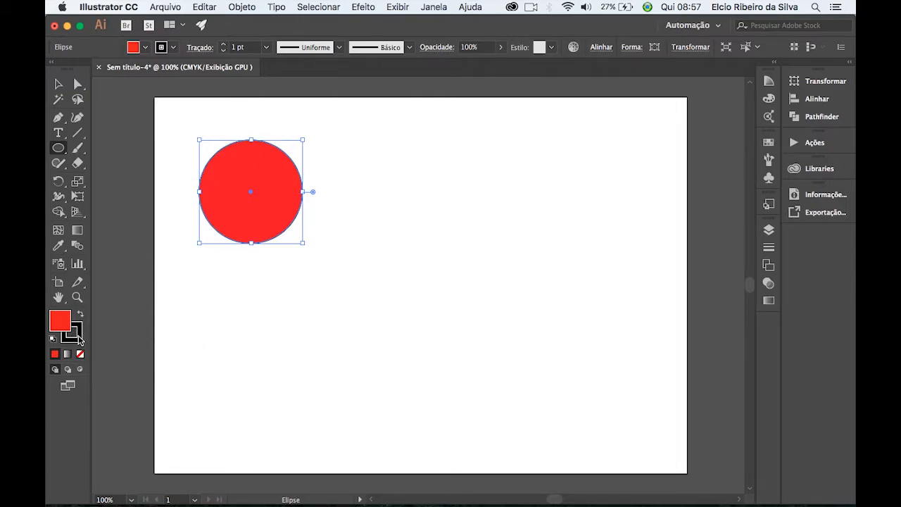
# Remove the circle's stroke and make its fill the active attribute.
pyautogui.click(78, 336)
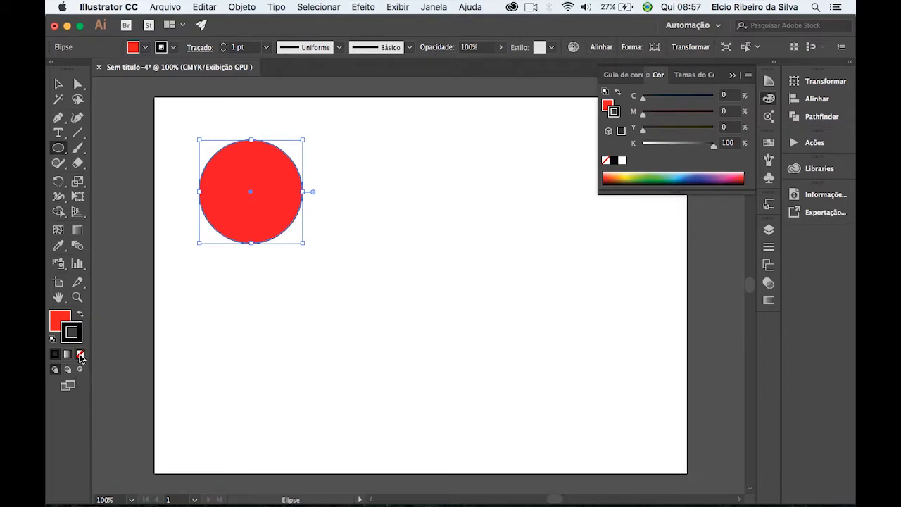
pyautogui.click(79, 357)
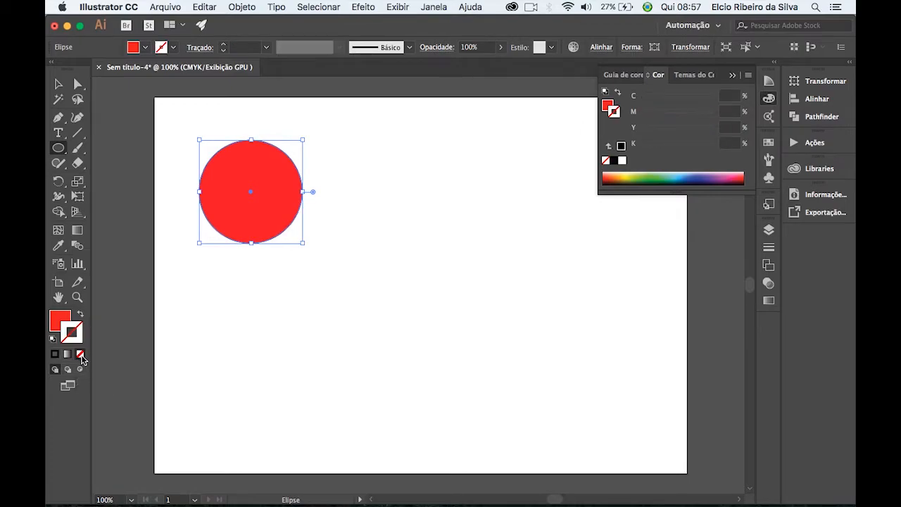
pyautogui.click(57, 322)
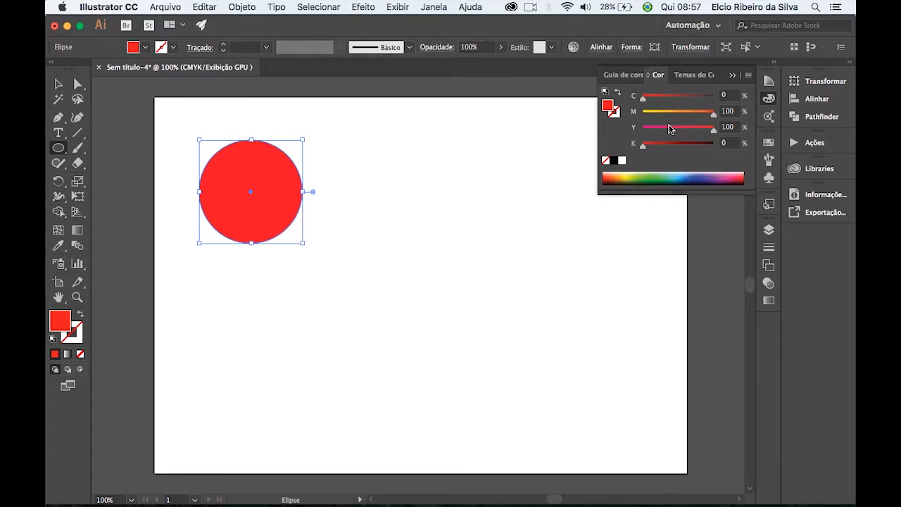
# Adjust the circle's CMYK fill values to mix a brown of C 11, M 31, Y 49, K 33.
pyautogui.moveTo(643, 98); pyautogui.dragTo(663, 114)
pyautogui.moveTo(712, 130); pyautogui.dragTo(677, 145)
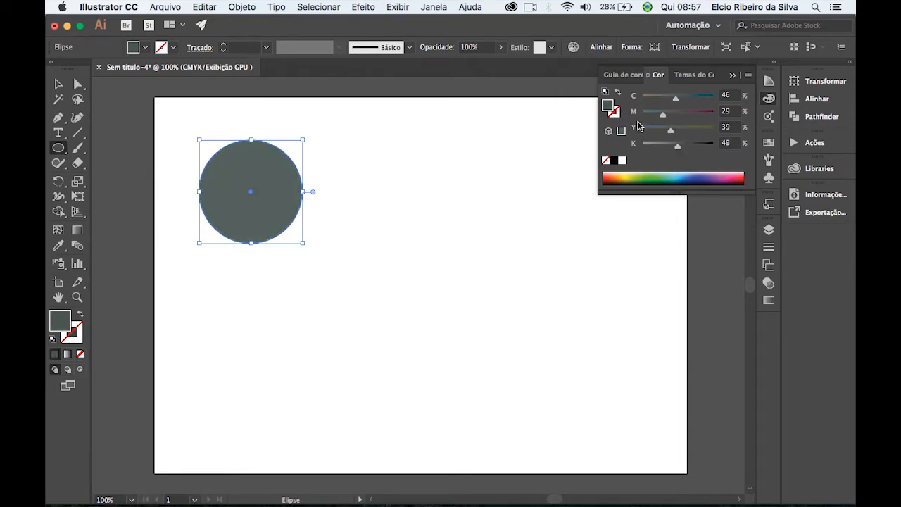
pyautogui.moveTo(670, 131); pyautogui.dragTo(697, 131)
pyautogui.moveTo(662, 114); pyautogui.dragTo(649, 98)
pyautogui.moveTo(678, 146); pyautogui.dragTo(702, 145)
pyautogui.moveTo(702, 146); pyautogui.dragTo(675, 135)
pyautogui.moveTo(649, 102); pyautogui.dragTo(664, 114)
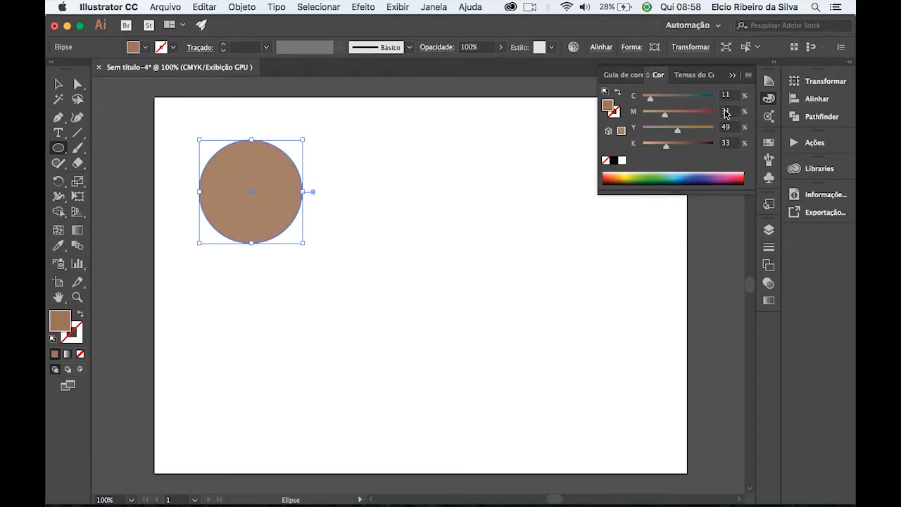
# Remix the circle's CMYK fill through red and orange to a greyish blue of C 49, M 28, Y 13, K 0.
pyautogui.moveTo(650, 101); pyautogui.dragTo(714, 131)
pyautogui.moveTo(666, 146); pyautogui.dragTo(639, 145)
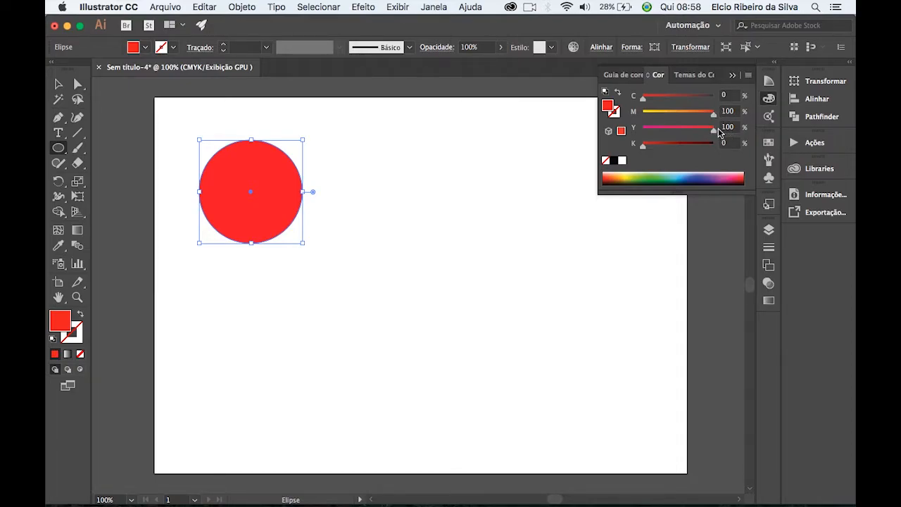
pyautogui.moveTo(715, 119); pyautogui.dragTo(680, 119)
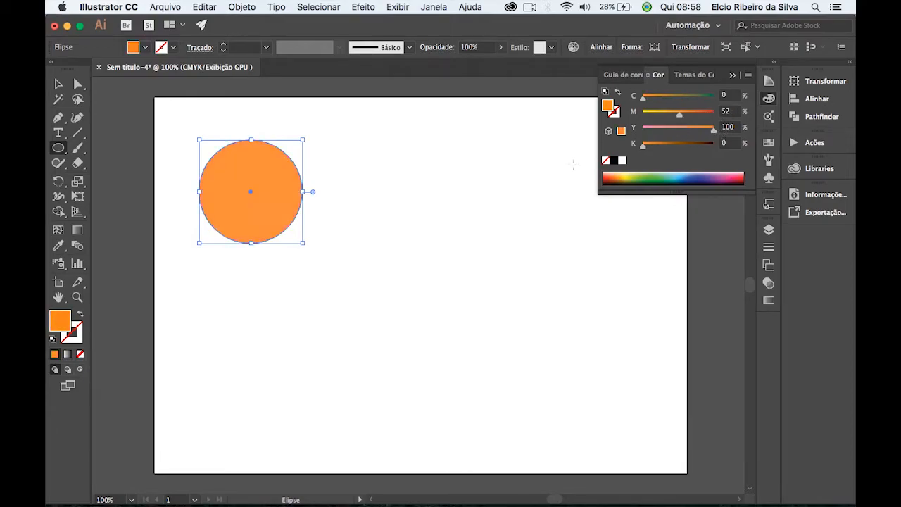
pyautogui.moveTo(641, 150); pyautogui.dragTo(619, 150)
pyautogui.moveTo(715, 135); pyautogui.dragTo(677, 98)
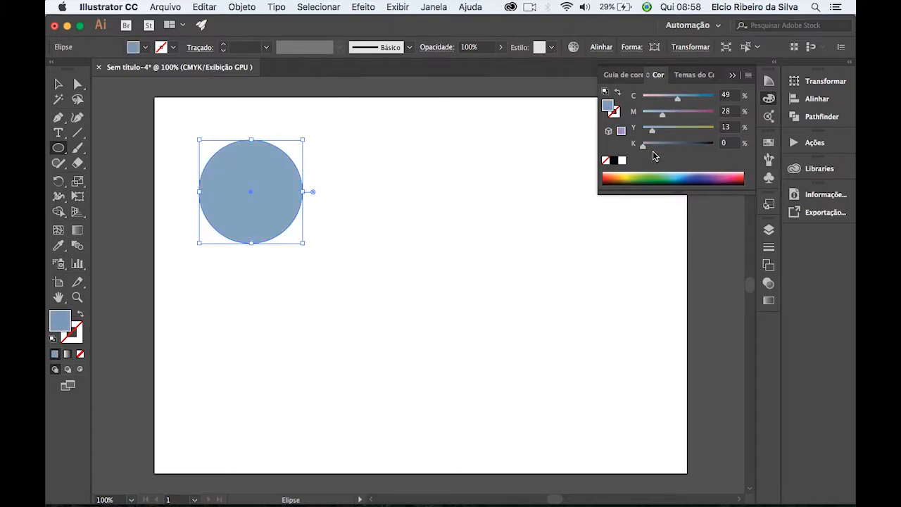
# Sample the CMYK spectrum for a red fill of C 23,53, M 98,43, Y 100, and lower its black to 0%.
pyautogui.moveTo(721, 174); pyautogui.dragTo(630, 178)
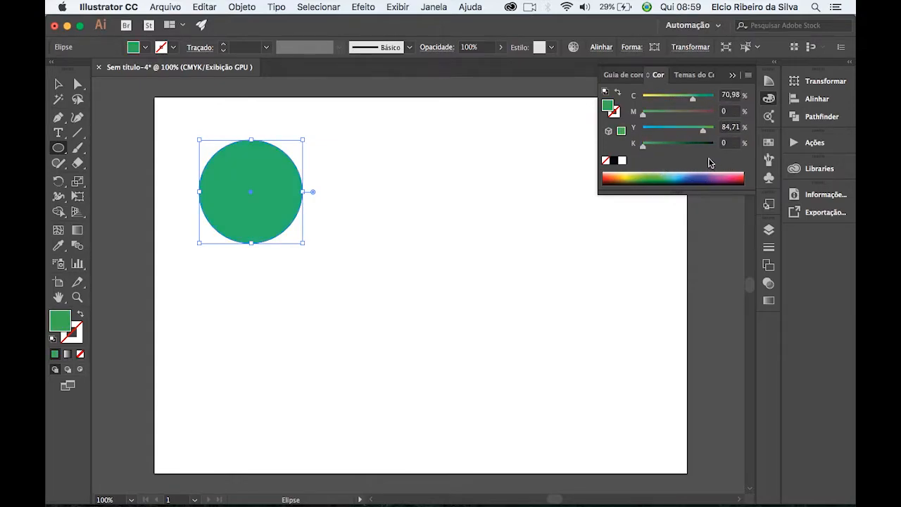
pyautogui.click(745, 175)
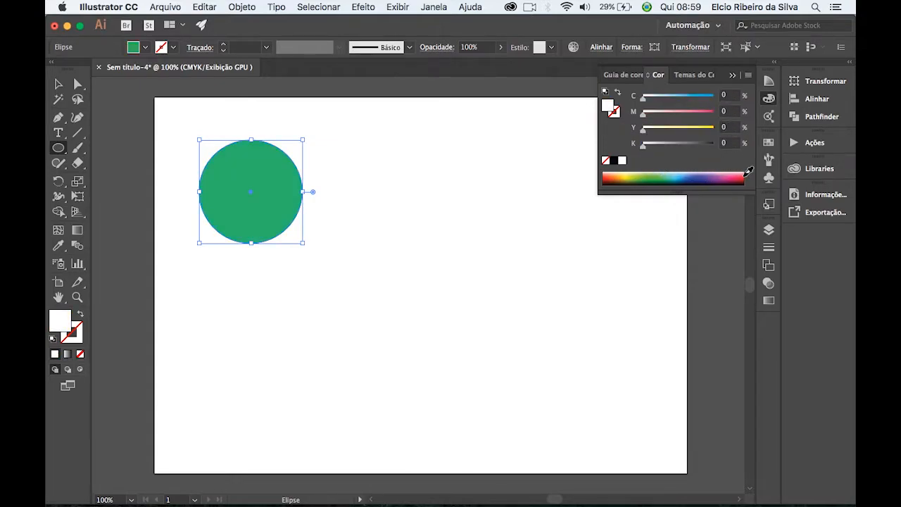
pyautogui.click(613, 174)
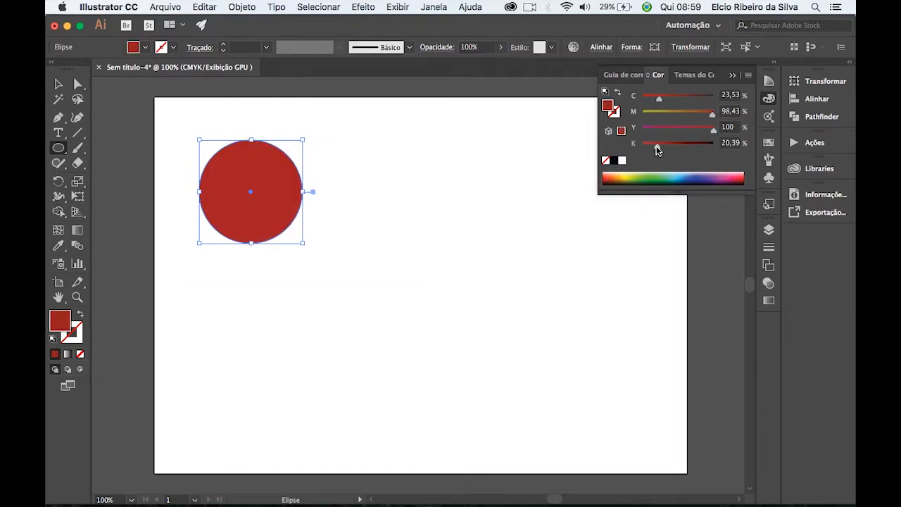
pyautogui.moveTo(656, 147); pyautogui.dragTo(621, 144)
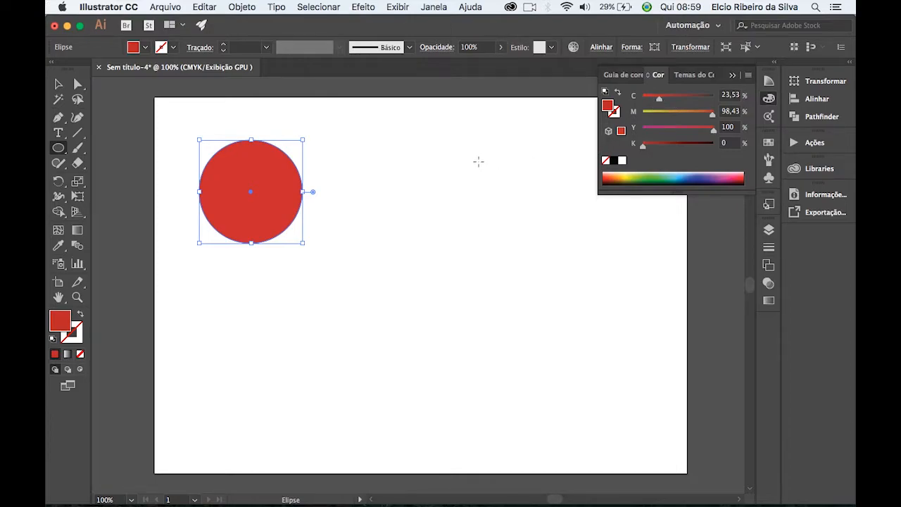
pyautogui.click(732, 76)
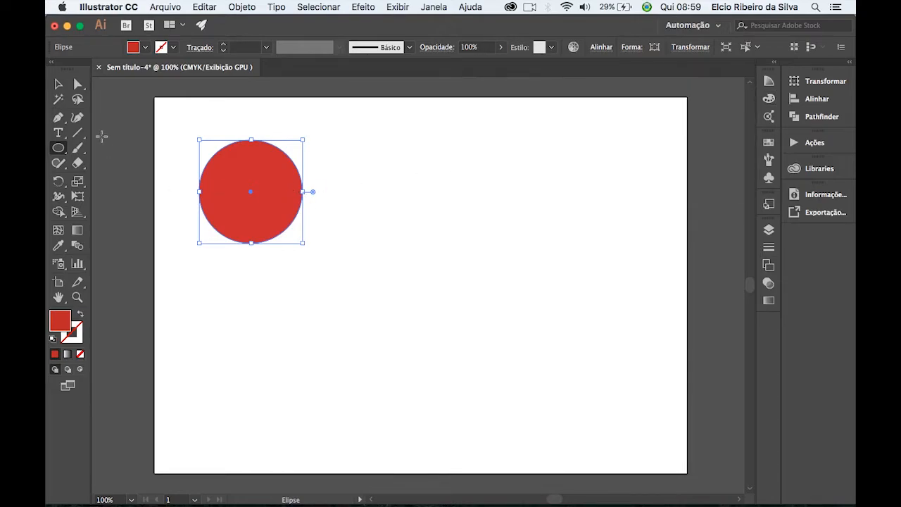
# Move the red circle closer to the artboard's left edge and place a duplicate horizontally beside it.
pyautogui.click(58, 85)
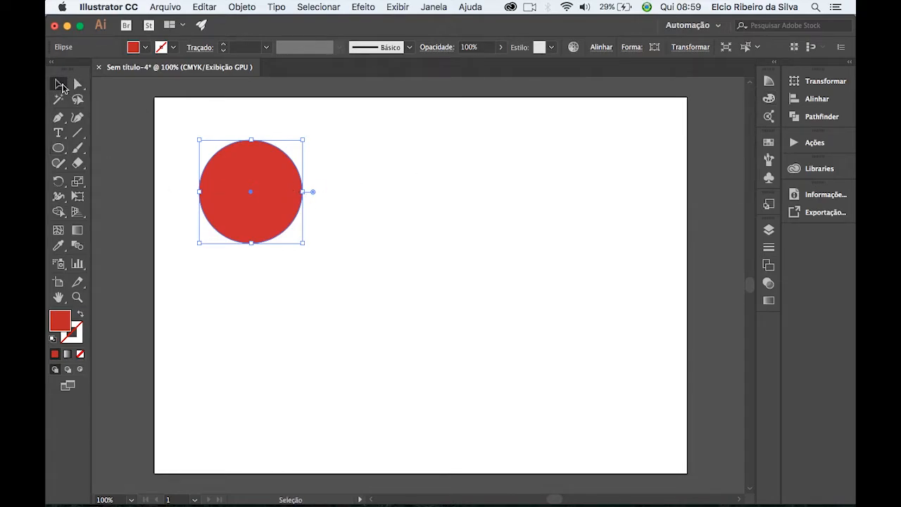
pyautogui.click(356, 141)
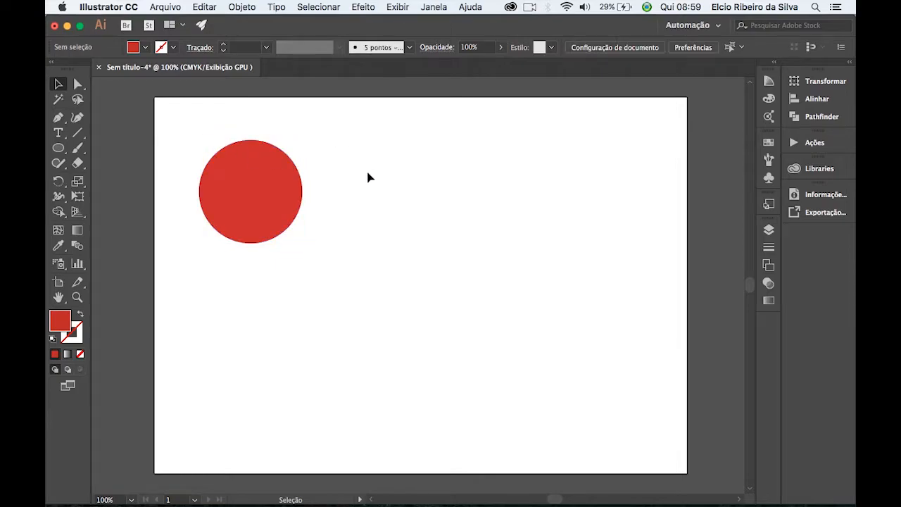
pyautogui.moveTo(267, 218); pyautogui.dragTo(245, 217)
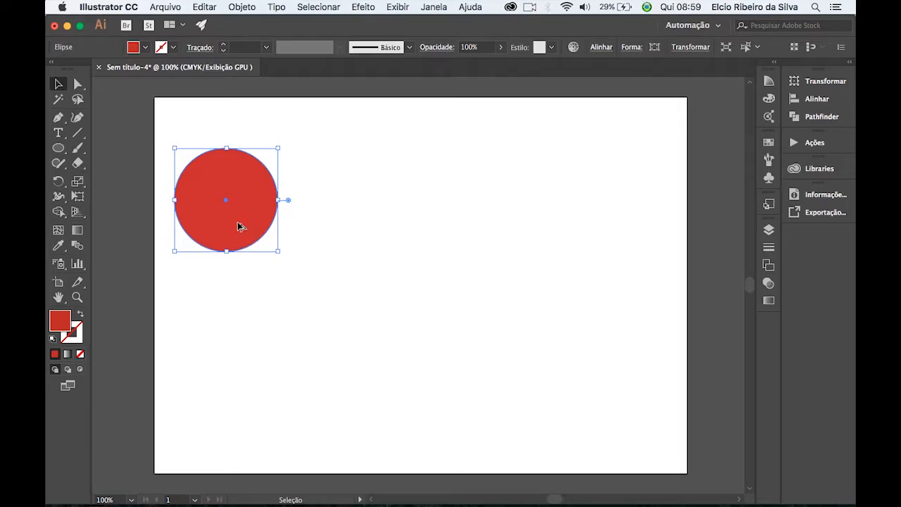
pyautogui.moveTo(232, 233); pyautogui.dragTo(354, 234)
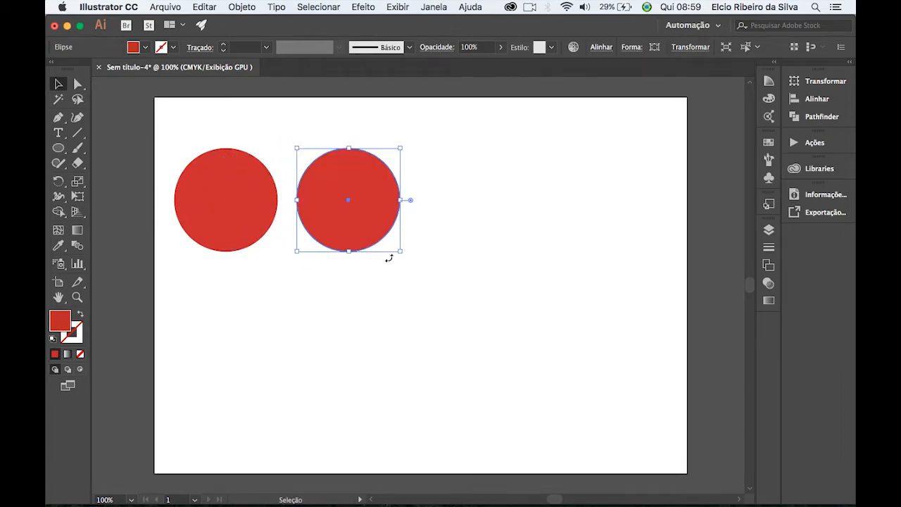
# Select both red circles and move them straight down to the artboard's vertical middle.
pyautogui.keyDown('shift'); pyautogui.click(249, 174); pyautogui.keyUp('shift')
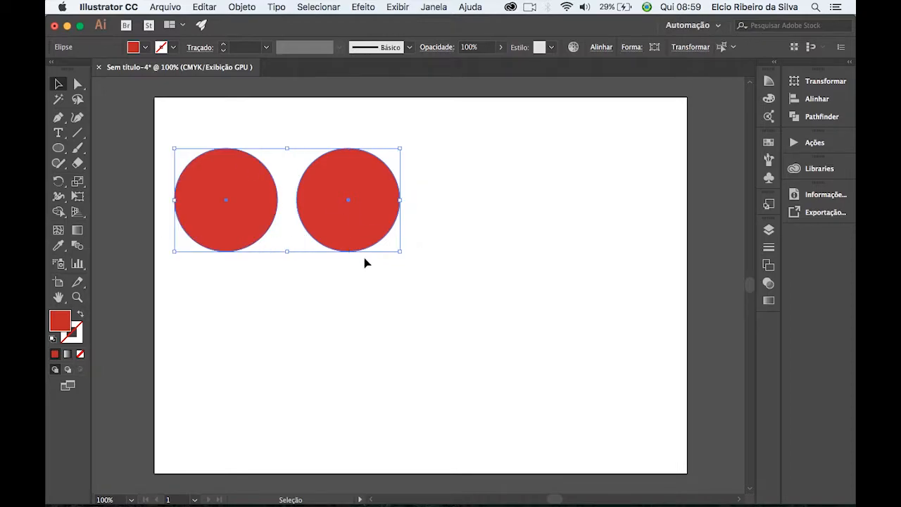
pyautogui.moveTo(350, 235); pyautogui.dragTo(350, 316)
pyautogui.click(369, 181)
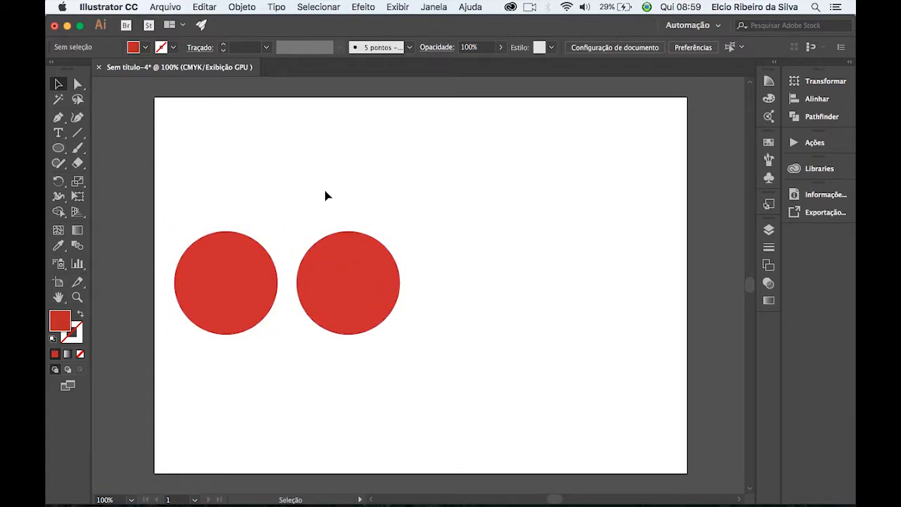
# Apply the white-to-black gradient to the second red circle and change its type from linear to Radial.
pyautogui.moveTo(324, 190); pyautogui.dragTo(454, 315)
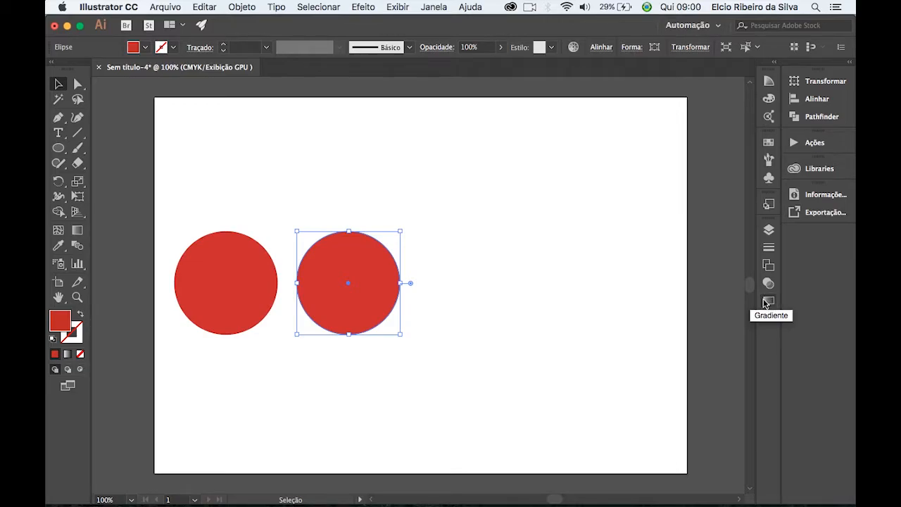
pyautogui.click(434, 7)
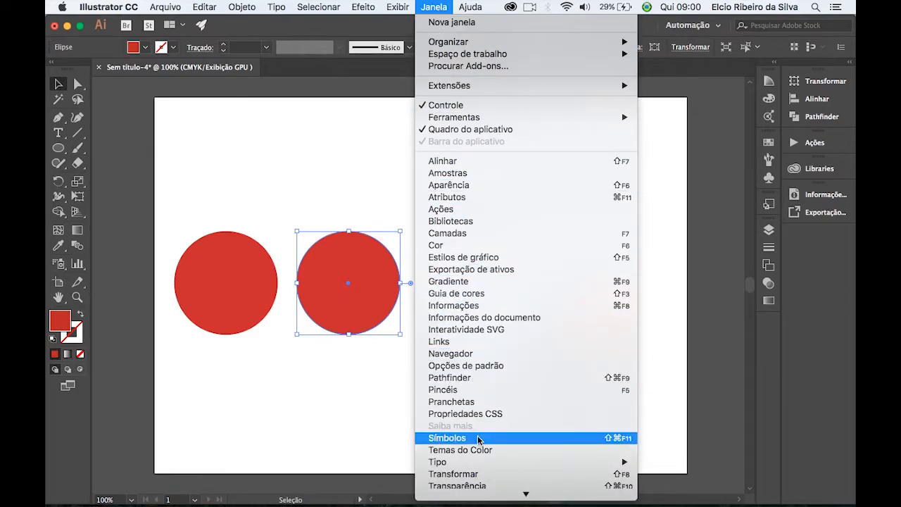
pyautogui.click(465, 283)
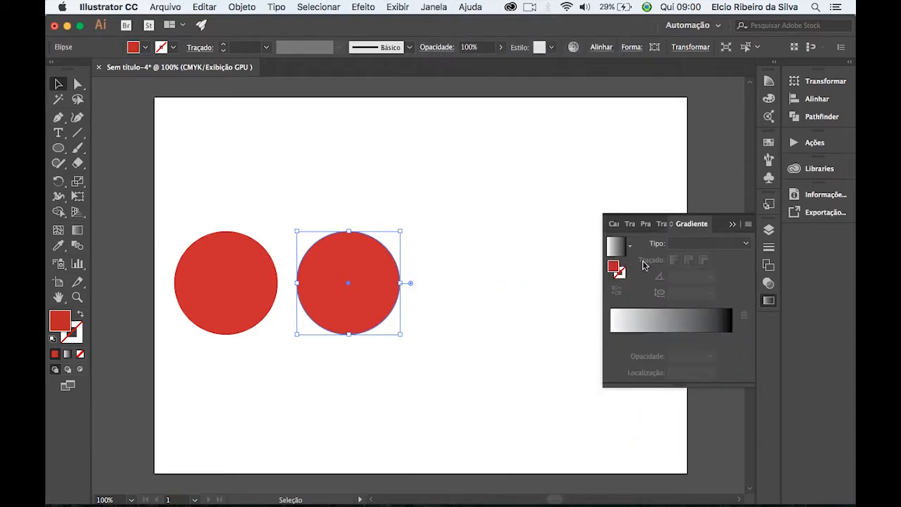
pyautogui.click(673, 324)
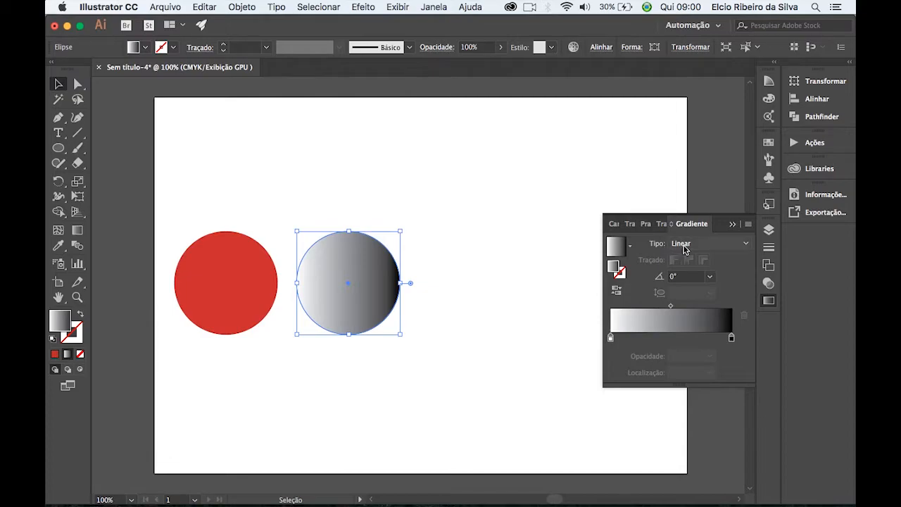
pyautogui.click(728, 246)
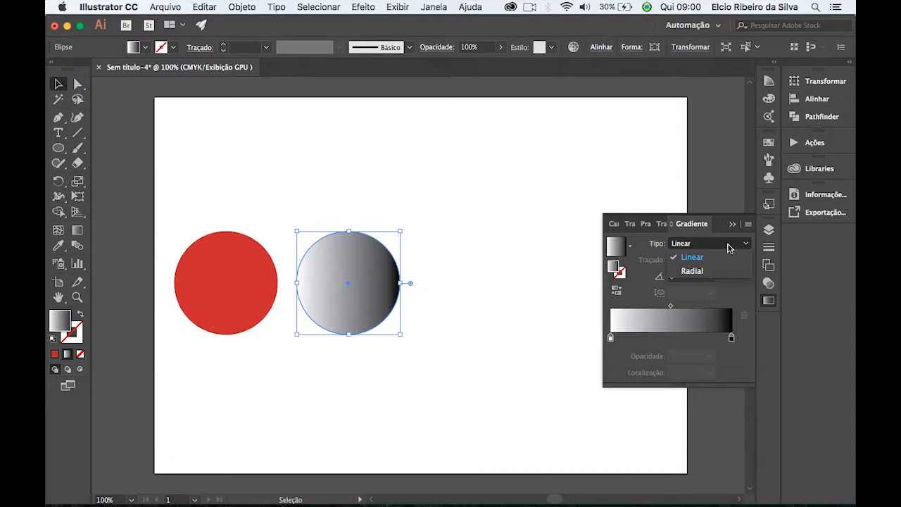
pyautogui.click(695, 271)
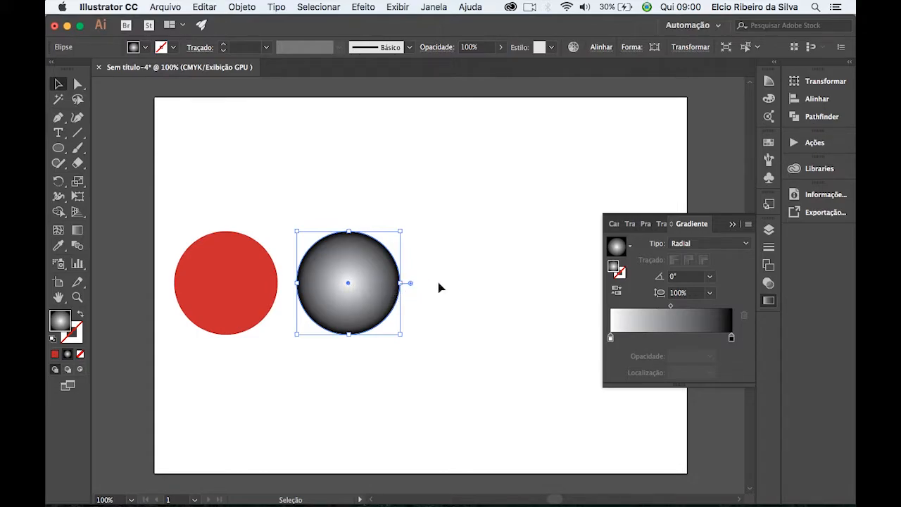
# Lighten the radial gradient's black end stop to a grey of K 68%.
pyautogui.moveTo(731, 339)
pyautogui.mouseDown()
pyautogui.moveTo(682, 341)
pyautogui.moveTo(731, 338)
pyautogui.mouseUp()
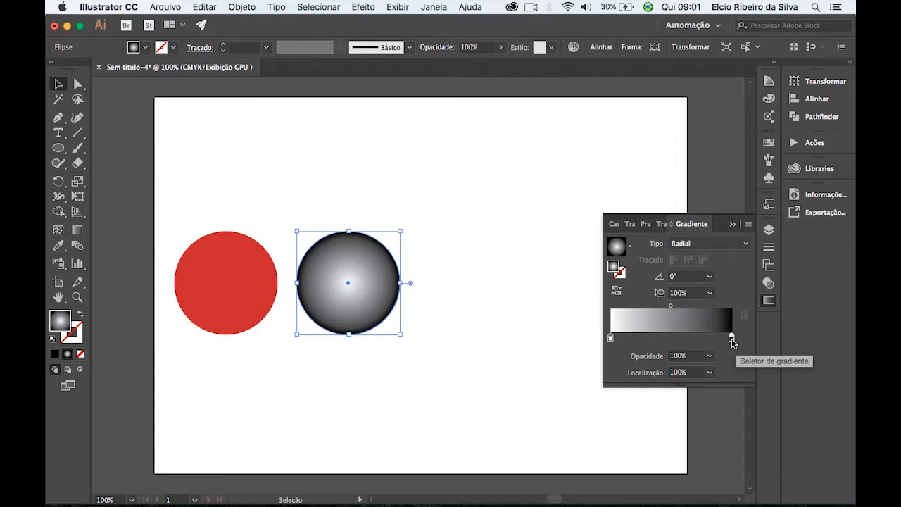
pyautogui.doubleClick(732, 338)
pyautogui.moveTo(676, 391); pyautogui.dragTo(658, 386)
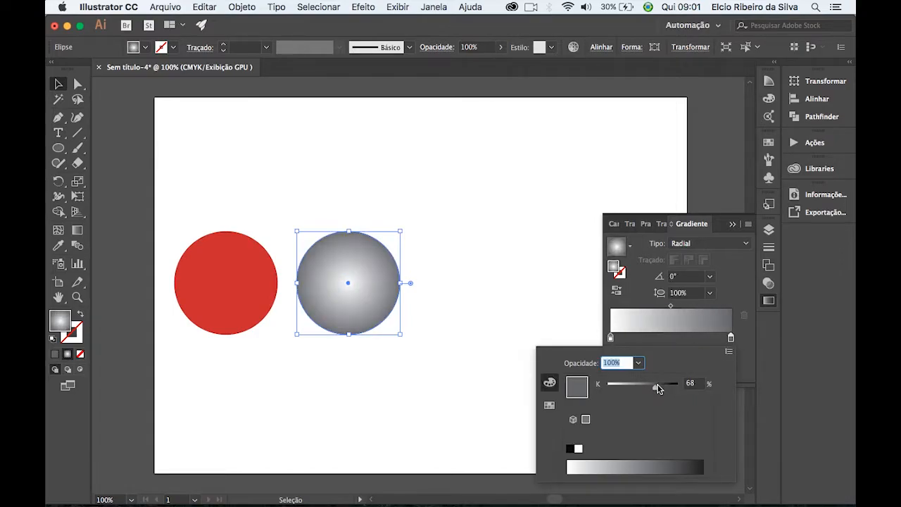
pyautogui.click(740, 294)
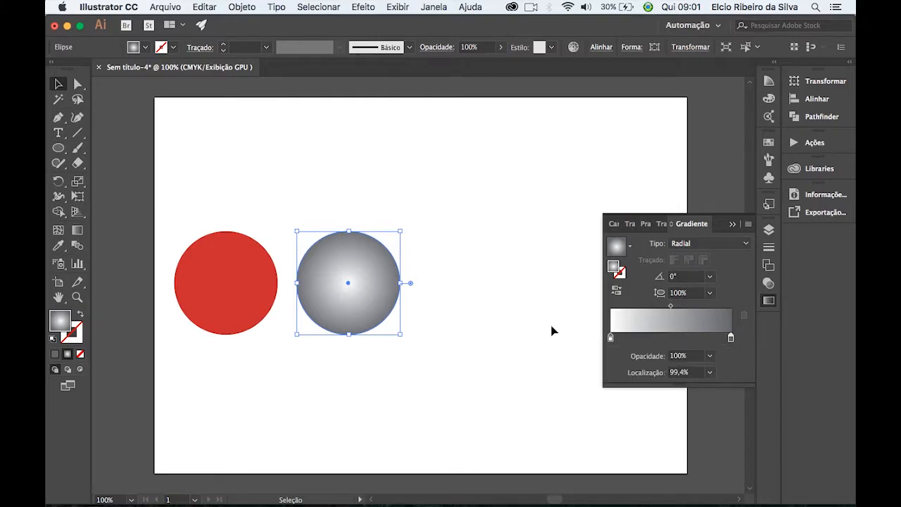
pyautogui.click(489, 401)
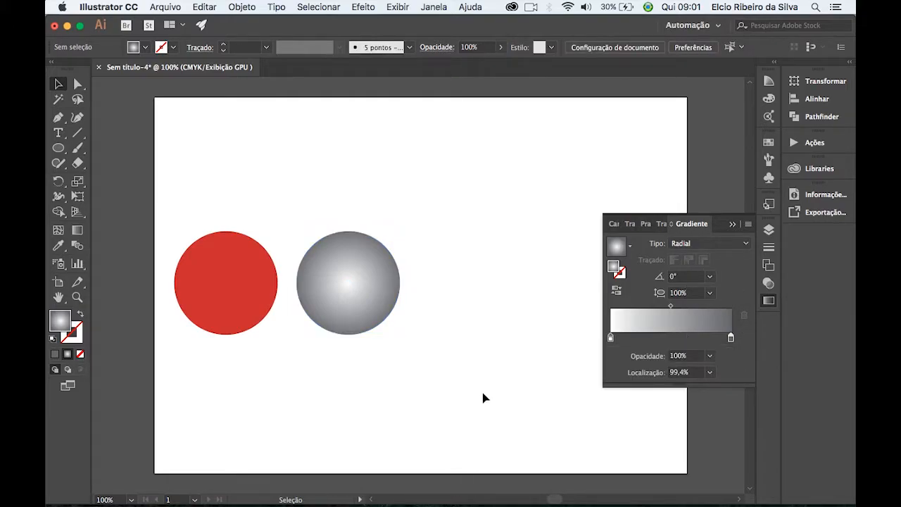
# Switch the second circle's grey gradient end stop to CMYK and sample a dark red of C 32,94, M 97,25, Y 100, K 49,8.
pyautogui.moveTo(353, 206); pyautogui.dragTo(434, 323)
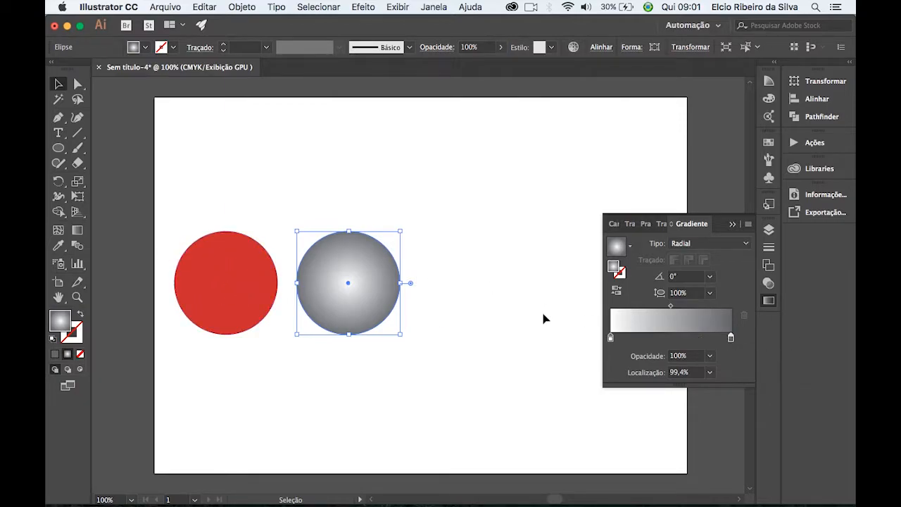
pyautogui.doubleClick(731, 338)
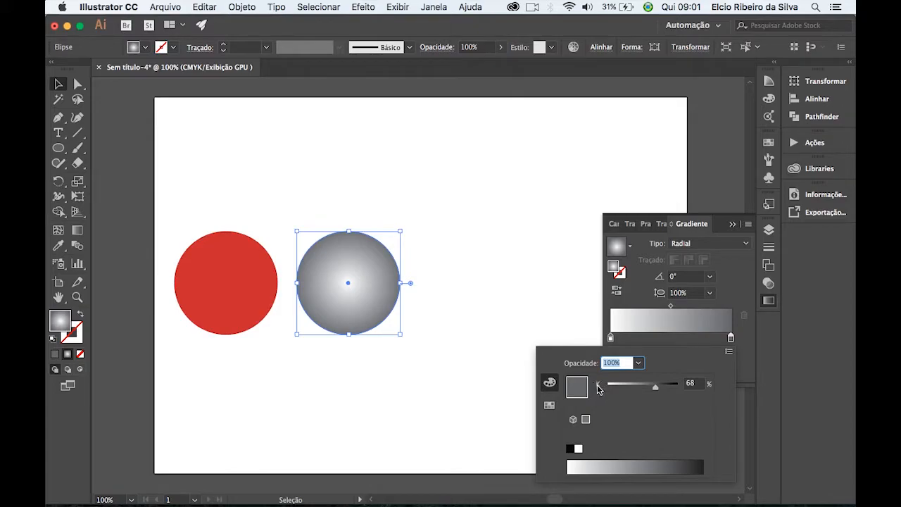
pyautogui.click(729, 354)
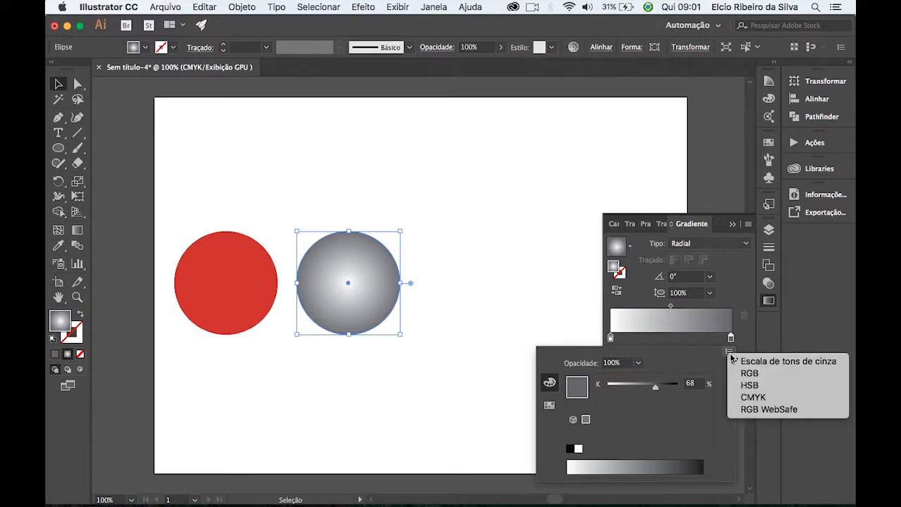
pyautogui.click(752, 398)
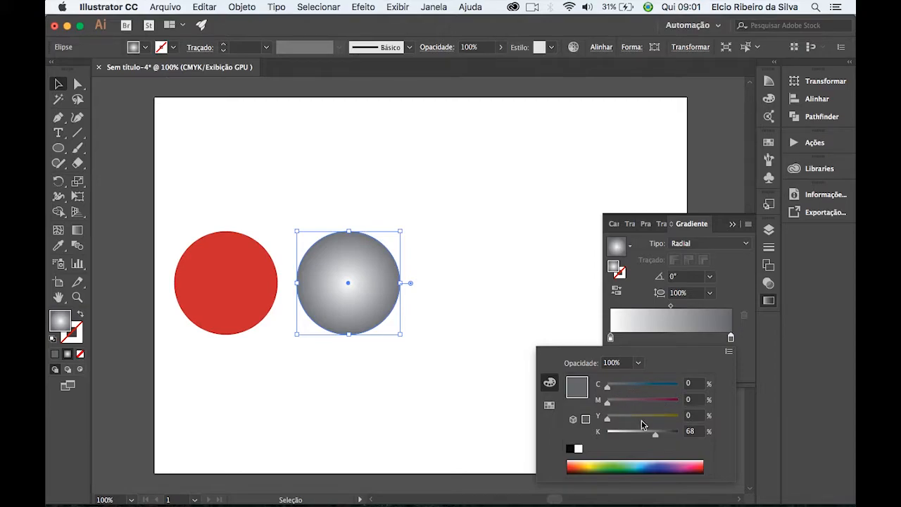
pyautogui.click(572, 466)
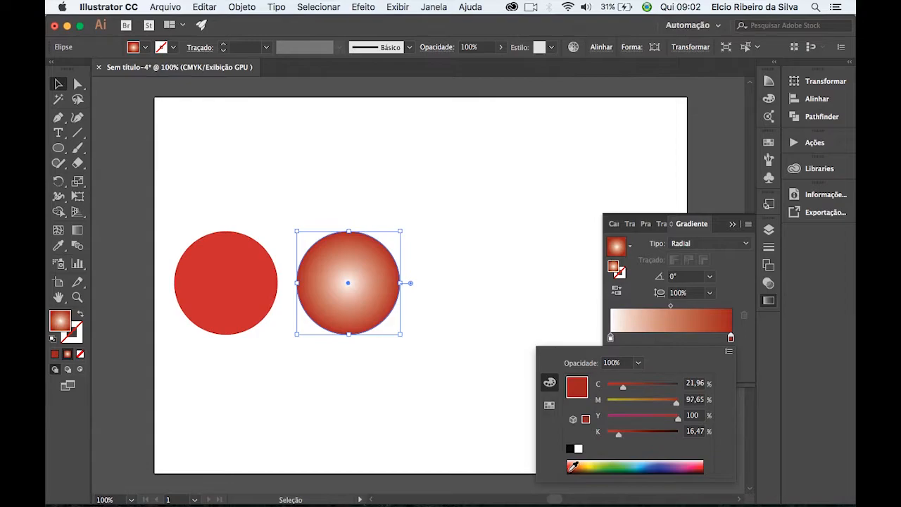
pyautogui.click(573, 466)
pyautogui.click(573, 466)
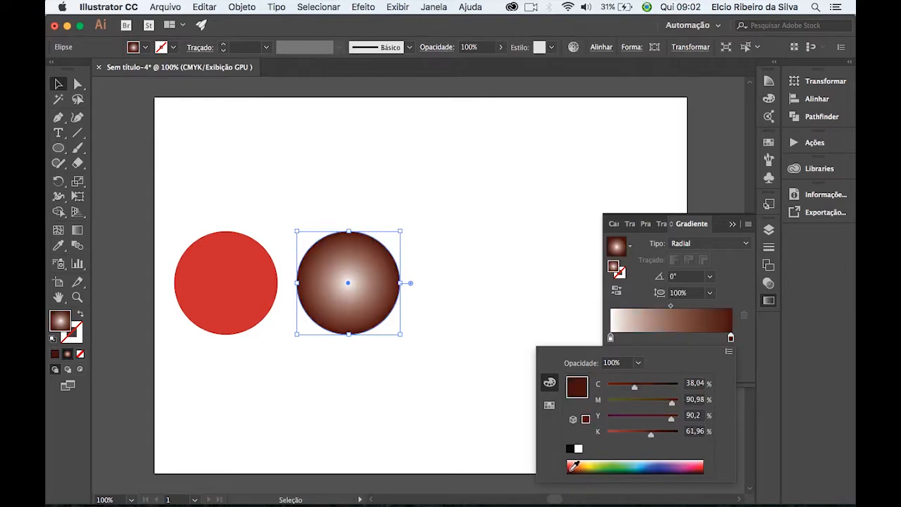
pyautogui.click(573, 466)
pyautogui.click(573, 465)
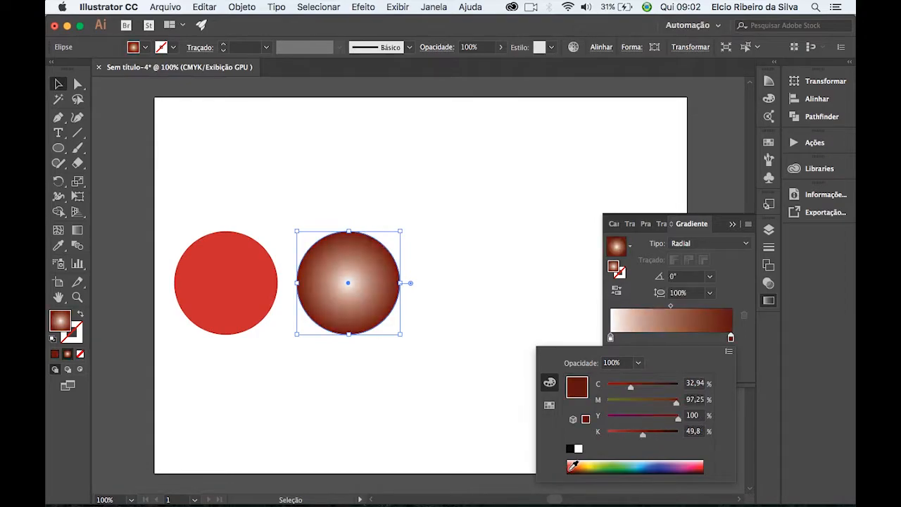
pyautogui.click(737, 286)
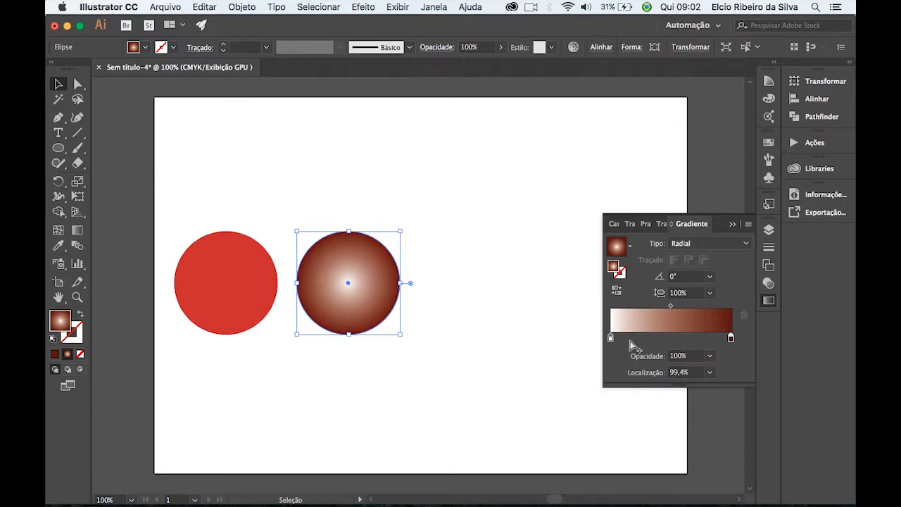
# Add a gradient stop at about 50% and colour it bright red with C 0, M 89,8, Y 87,84, K 0.
pyautogui.click(671, 338)
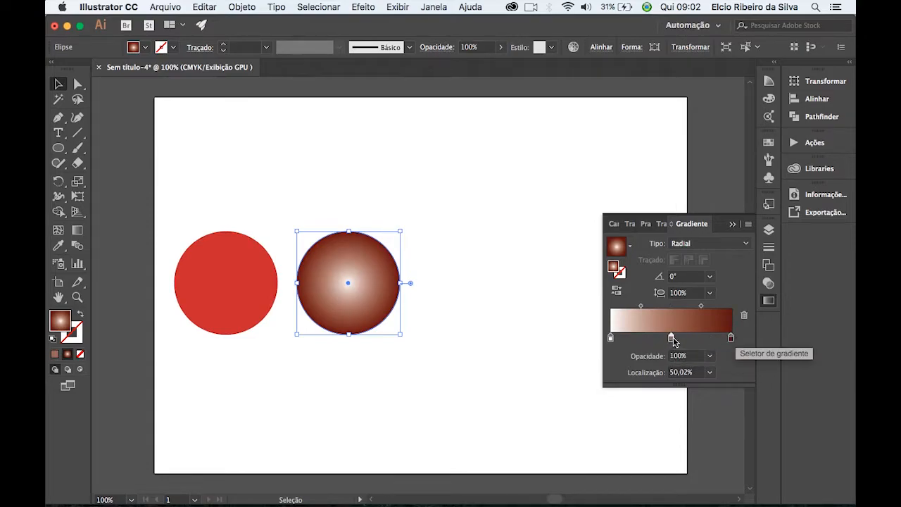
pyautogui.doubleClick(671, 338)
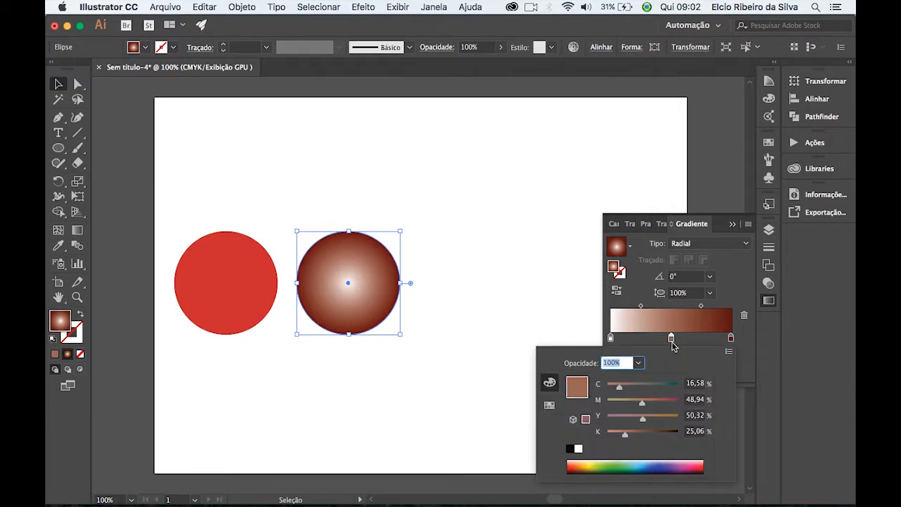
pyautogui.click(572, 464)
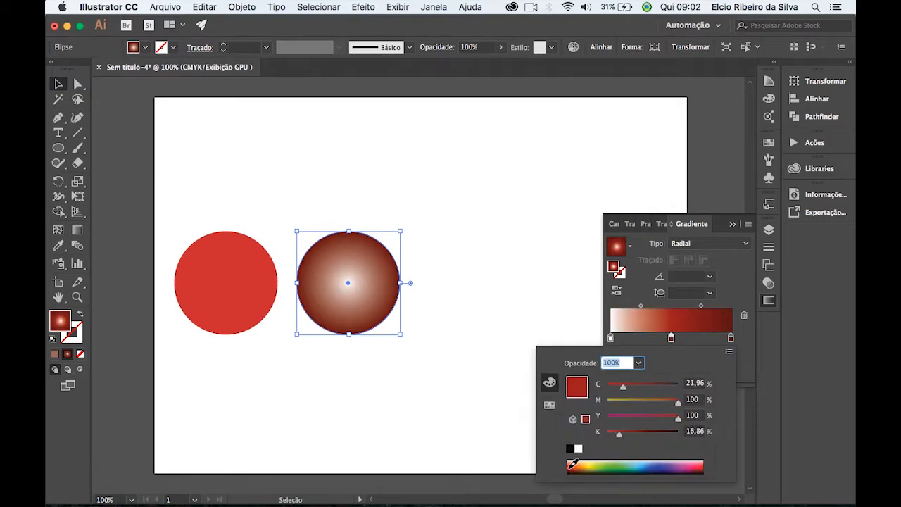
pyautogui.moveTo(572, 462); pyautogui.dragTo(572, 461)
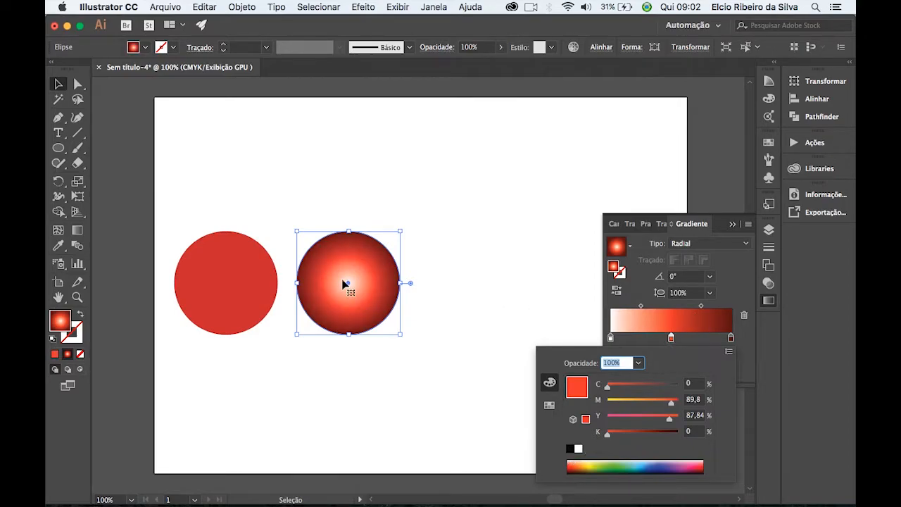
pyautogui.click(710, 325)
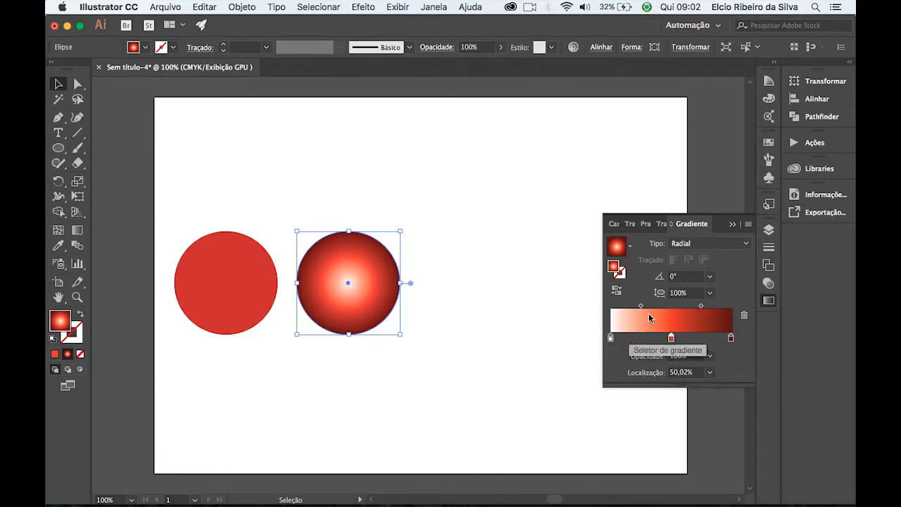
# Switch the gradient's white start stop to CMYK and sample a light pink of C 0, M 25,1, Y 17,65, K 0.
pyautogui.doubleClick(610, 338)
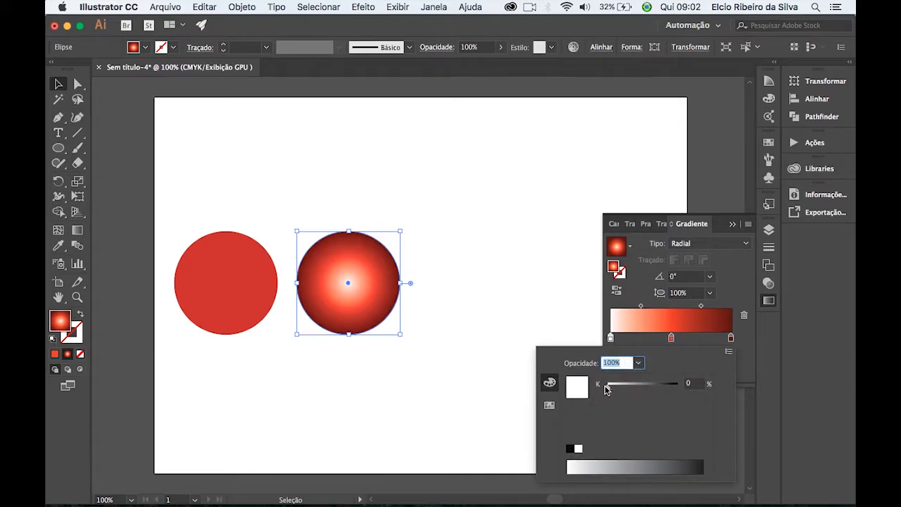
pyautogui.click(728, 353)
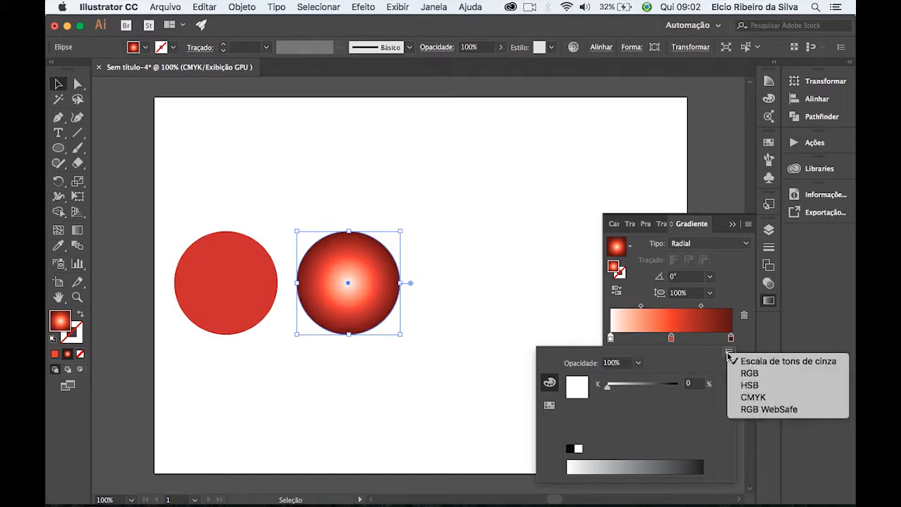
pyautogui.click(753, 398)
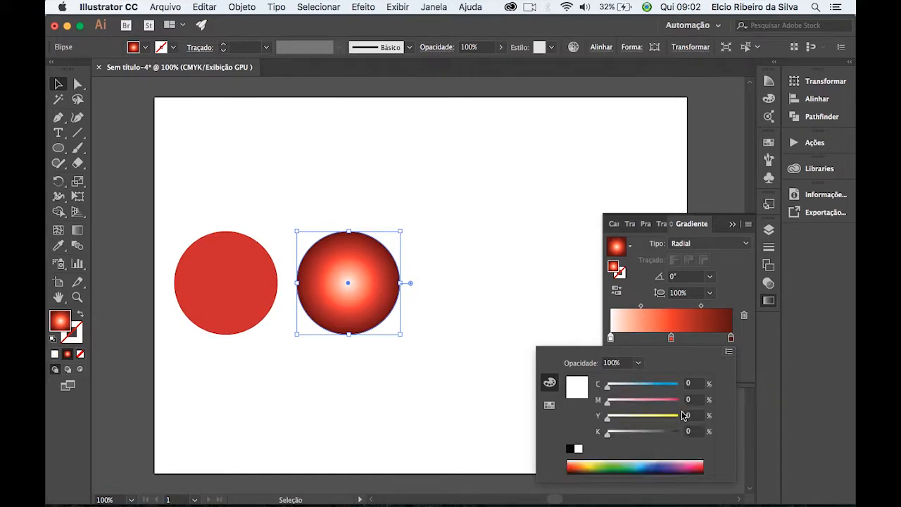
pyautogui.moveTo(576, 462); pyautogui.dragTo(575, 459)
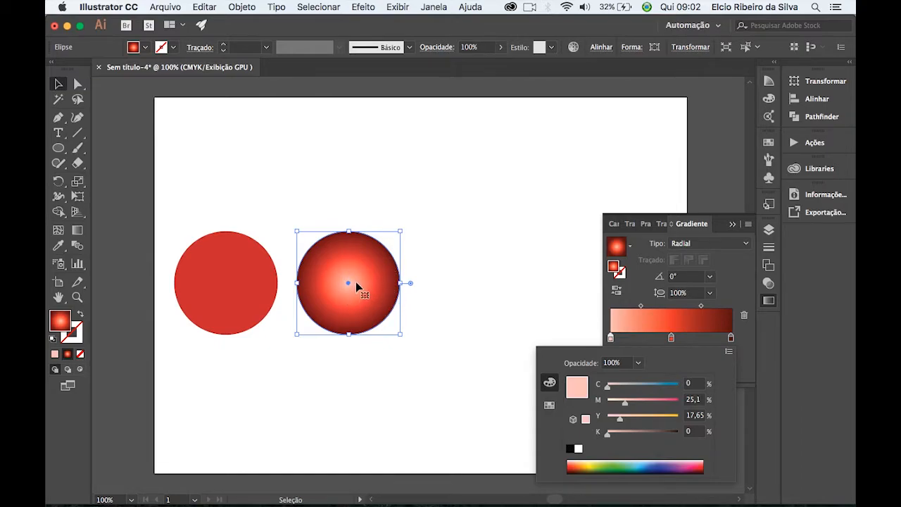
pyautogui.click(732, 285)
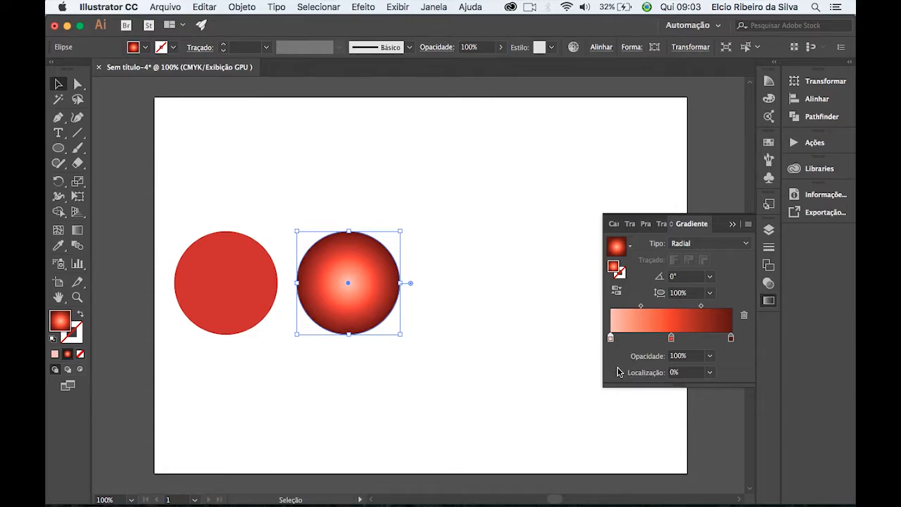
# Try shifting the gradient's stops, keeping the red one near the centre, and set the pink-to-red midpoint to 52,32%.
pyautogui.moveTo(611, 340)
pyautogui.mouseDown()
pyautogui.moveTo(653, 341)
pyautogui.moveTo(598, 338)
pyautogui.mouseUp()
pyautogui.moveTo(674, 340)
pyautogui.mouseDown()
pyautogui.moveTo(711, 344)
pyautogui.moveTo(673, 337)
pyautogui.mouseUp()
pyautogui.click(640, 306)
pyautogui.moveTo(654, 306)
pyautogui.mouseDown()
pyautogui.moveTo(663, 307)
pyautogui.moveTo(615, 306)
pyautogui.moveTo(672, 310)
pyautogui.moveTo(642, 308)
pyautogui.mouseUp()
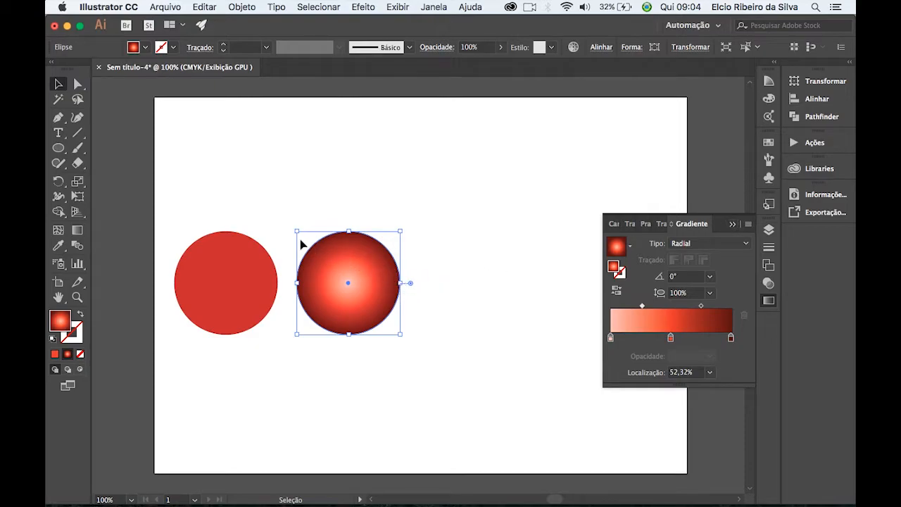
# With the Gradient tool, slide the bright red stop outward directly on the circle and return it to about the middle.
pyautogui.click(78, 231)
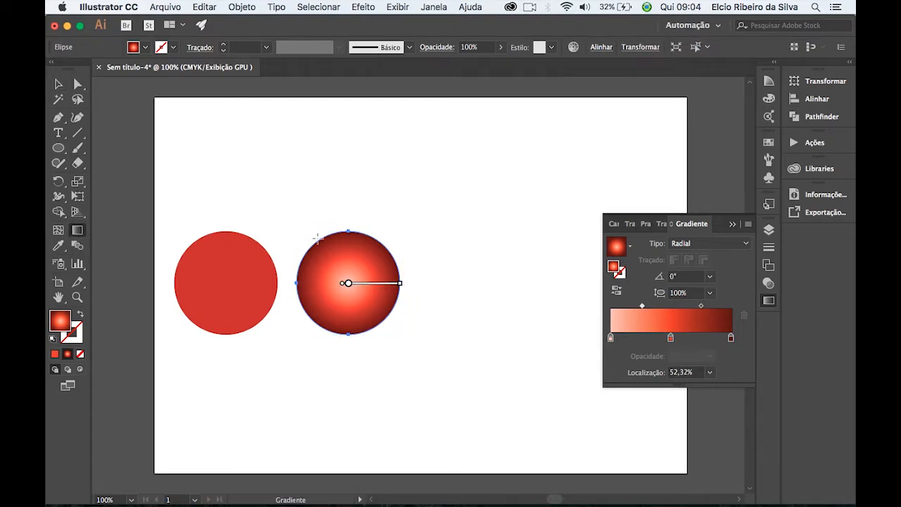
pyautogui.moveTo(366, 291)
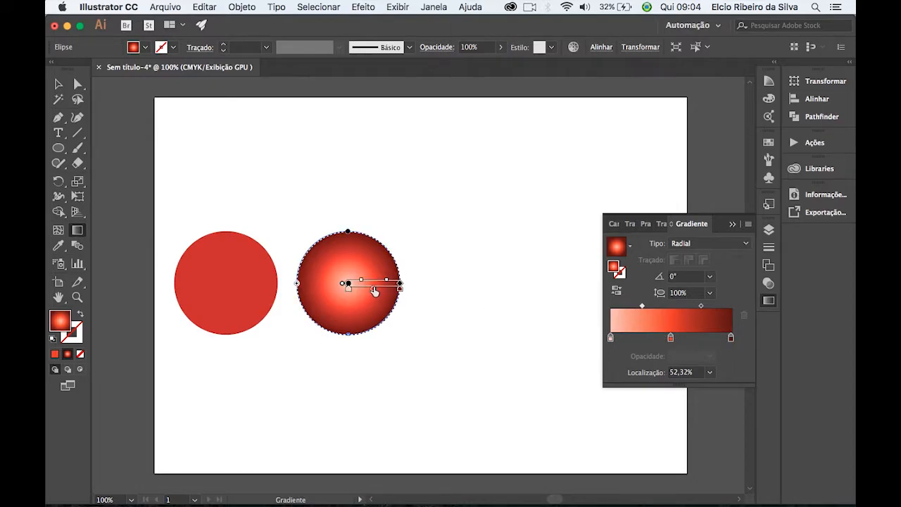
pyautogui.moveTo(374, 292); pyautogui.dragTo(382, 292)
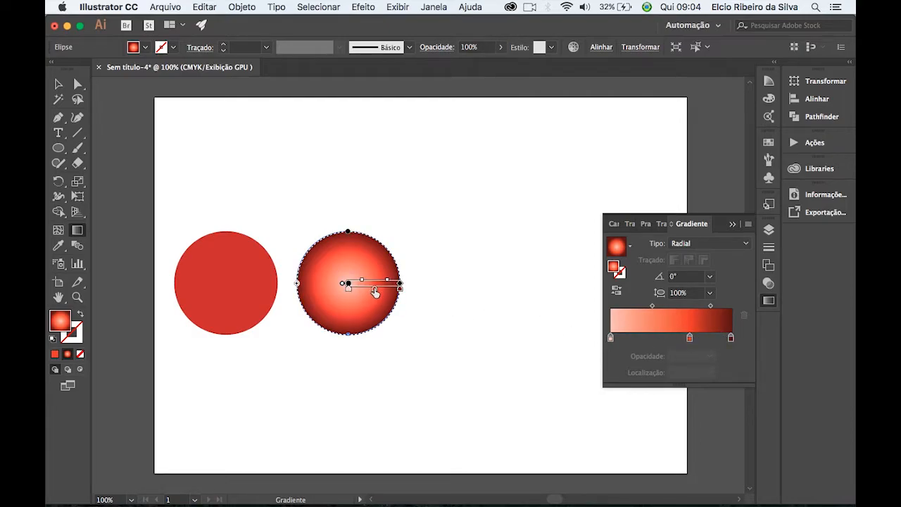
pyautogui.moveTo(376, 291); pyautogui.dragTo(369, 289)
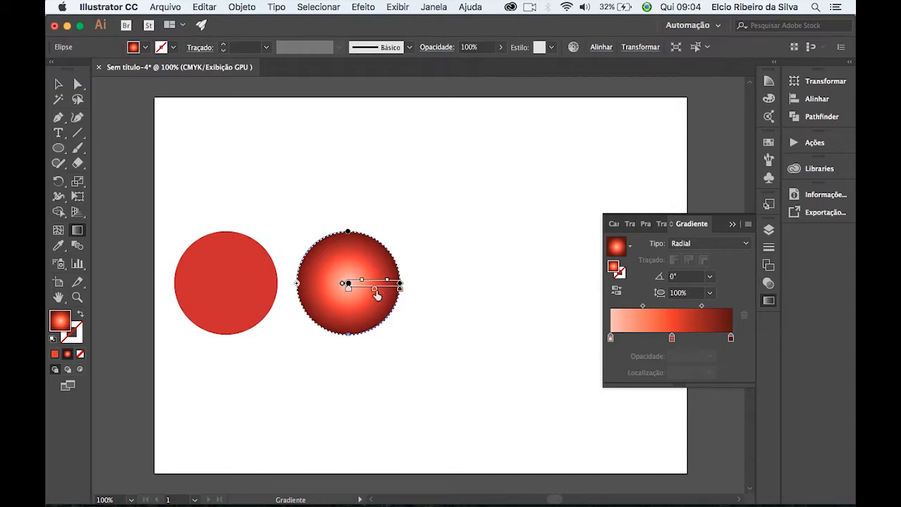
# With the Gradient tool, move the radial gradient's centre toward the upper left of the second circle.
pyautogui.press('super+equal')
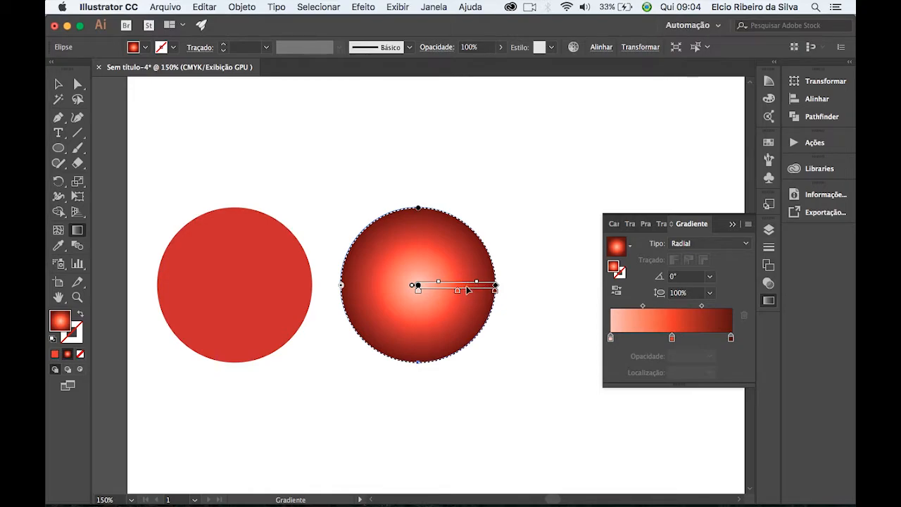
pyautogui.moveTo(469, 289); pyautogui.dragTo(459, 262)
pyautogui.moveTo(452, 255); pyautogui.dragTo(433, 242)
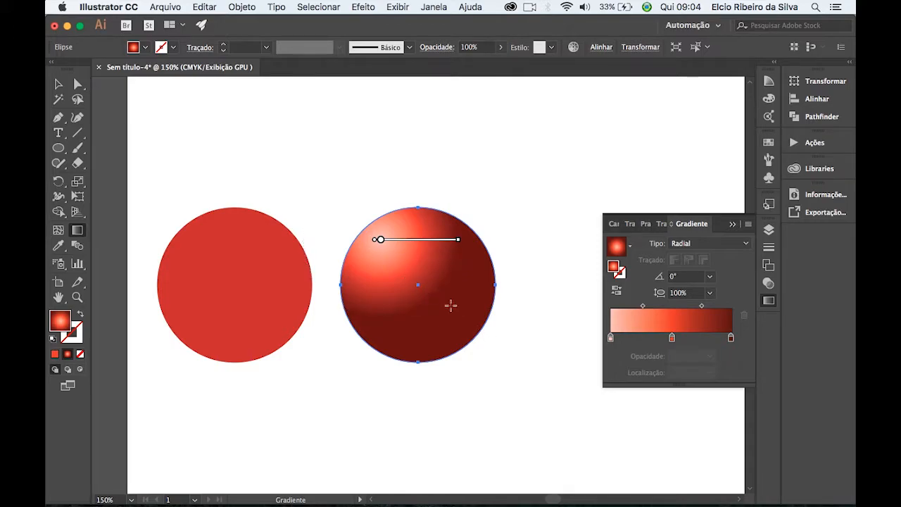
pyautogui.moveTo(417, 250)
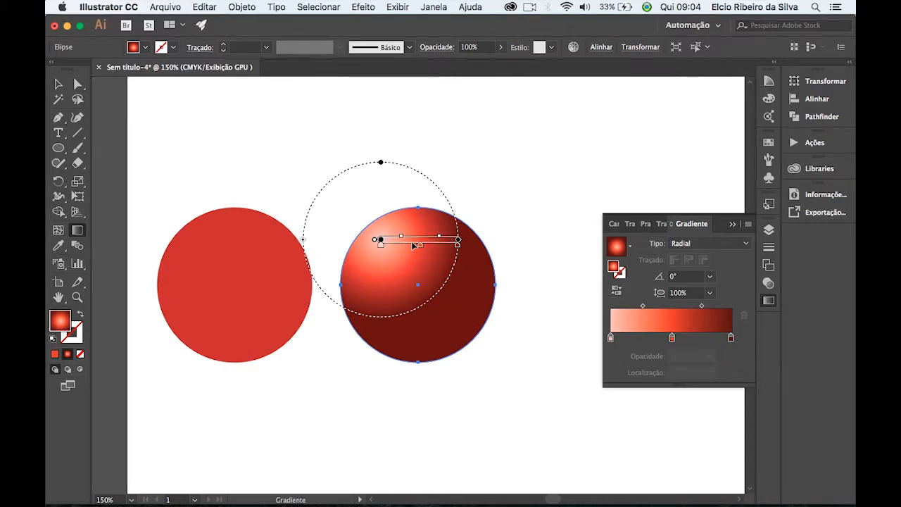
pyautogui.moveTo(412, 245)
pyautogui.mouseDown()
pyautogui.moveTo(415, 342)
pyautogui.moveTo(476, 241)
pyautogui.moveTo(446, 245)
pyautogui.mouseUp()
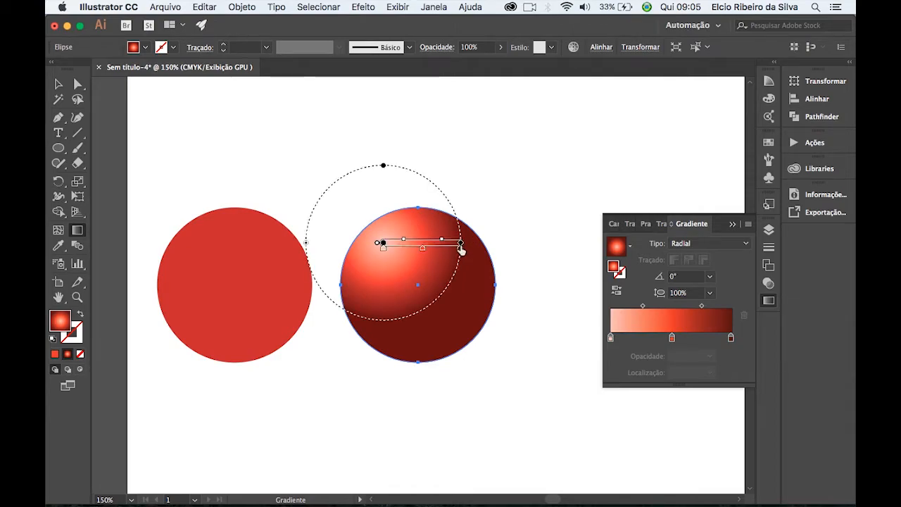
# Enlarge the radial gradient on the second circle and adjust its aspect ratio to 100,8%, keeping the Radial type.
pyautogui.moveTo(463, 244)
pyautogui.mouseDown()
pyautogui.moveTo(549, 245)
pyautogui.moveTo(472, 253)
pyautogui.mouseUp()
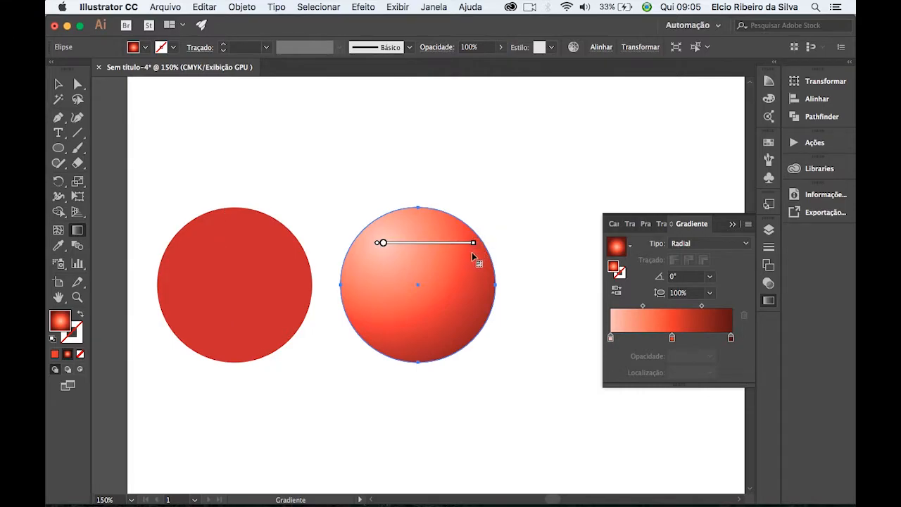
pyautogui.moveTo(415, 257); pyautogui.dragTo(483, 246)
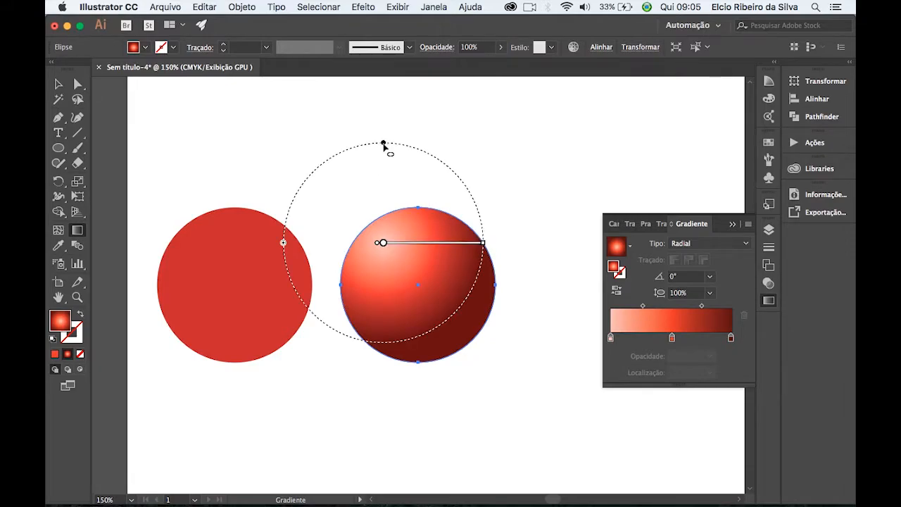
pyautogui.moveTo(382, 145)
pyautogui.mouseDown()
pyautogui.moveTo(383, 184)
pyautogui.moveTo(387, 144)
pyautogui.mouseUp()
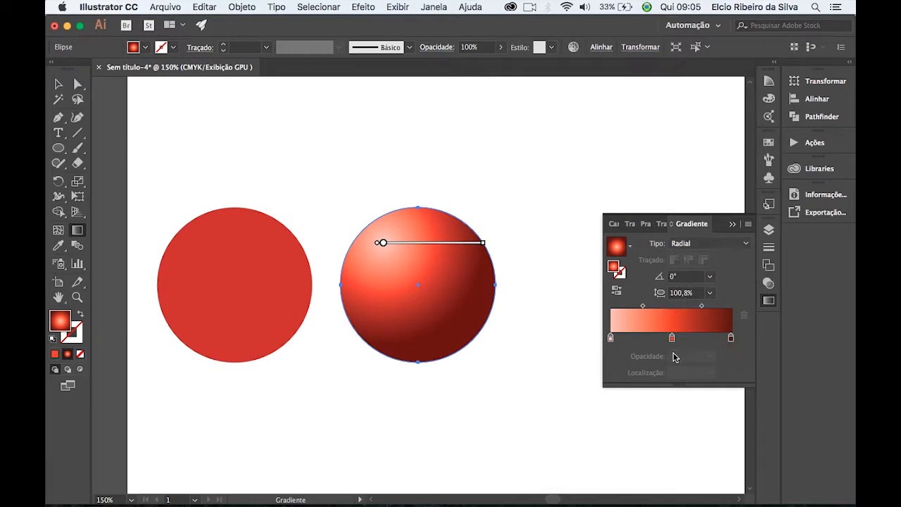
pyautogui.click(718, 242)
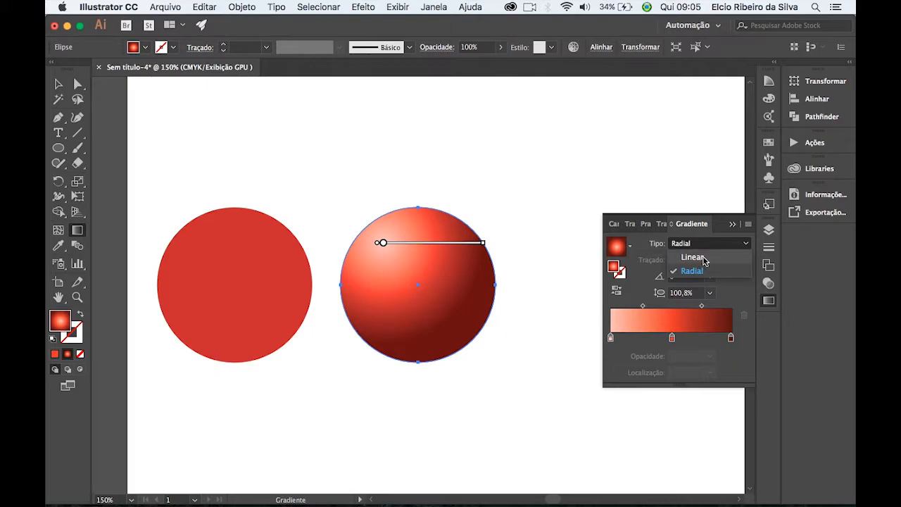
pyautogui.click(735, 297)
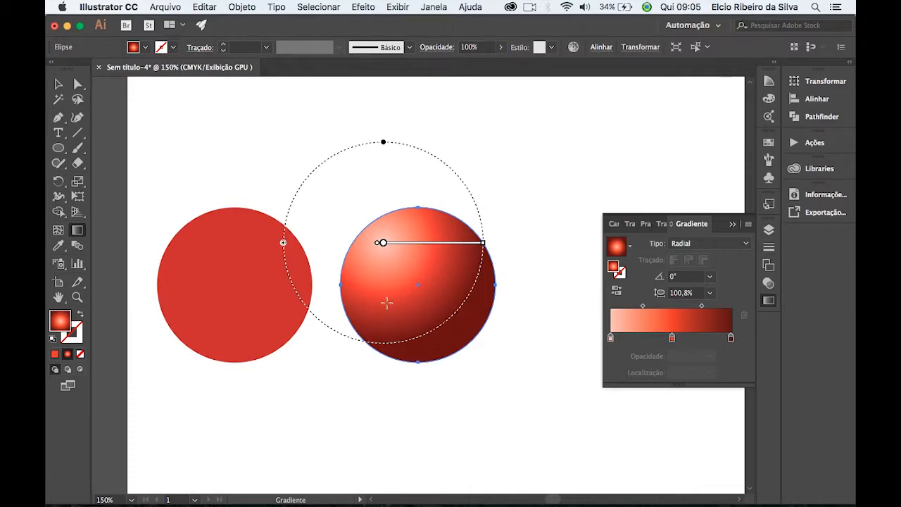
# Add dark gradient stops at 79,87% and 97,25%, and colour the outer one C 32,94, M 97,25, Y 100, K 83.
pyautogui.click(704, 338)
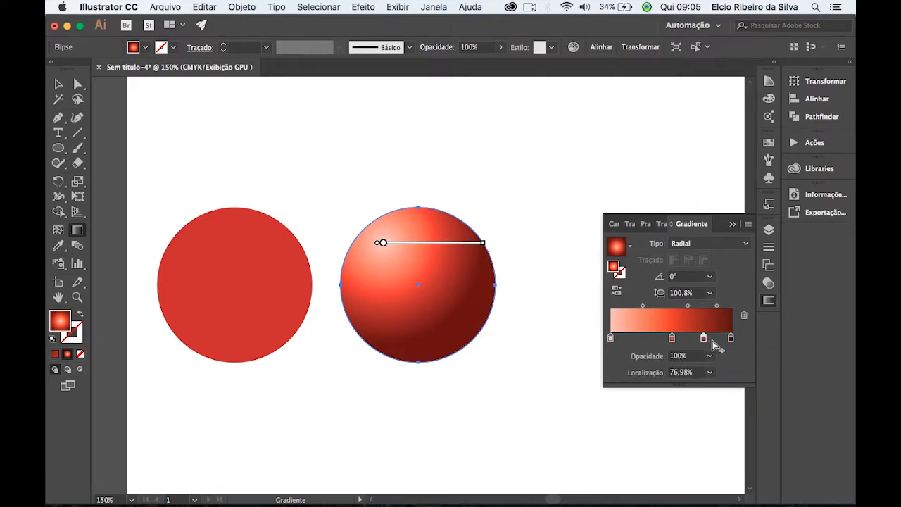
pyautogui.moveTo(703, 338)
pyautogui.mouseDown()
pyautogui.moveTo(714, 340)
pyautogui.moveTo(703, 341)
pyautogui.moveTo(709, 361)
pyautogui.moveTo(725, 339)
pyautogui.moveTo(707, 341)
pyautogui.mouseUp()
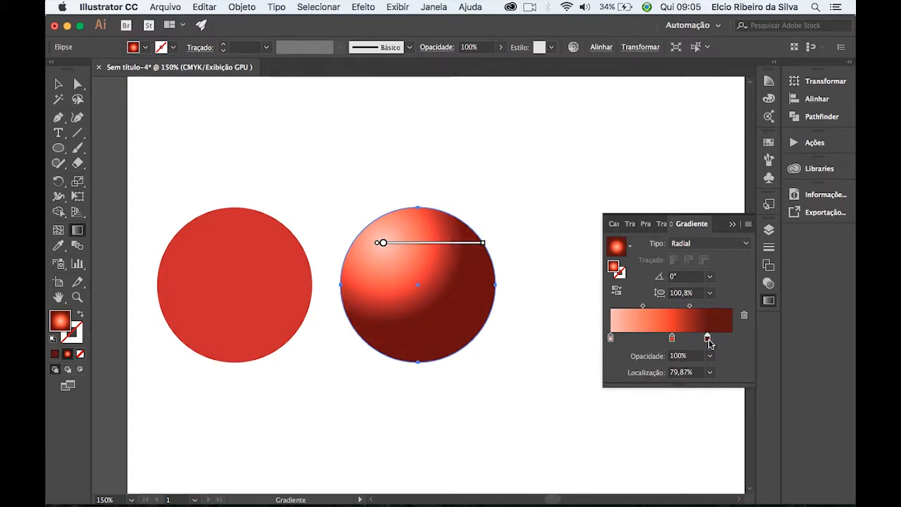
pyautogui.click(728, 339)
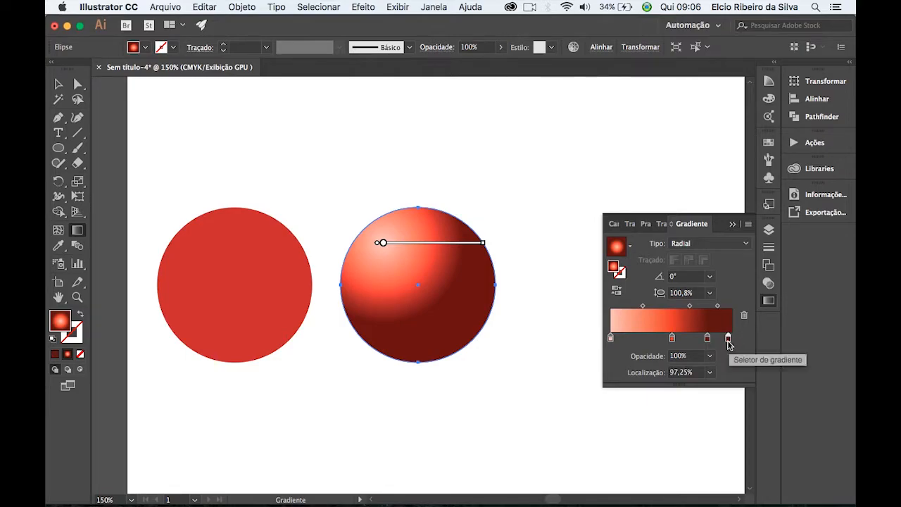
pyautogui.doubleClick(727, 338)
pyautogui.moveTo(641, 436); pyautogui.dragTo(667, 438)
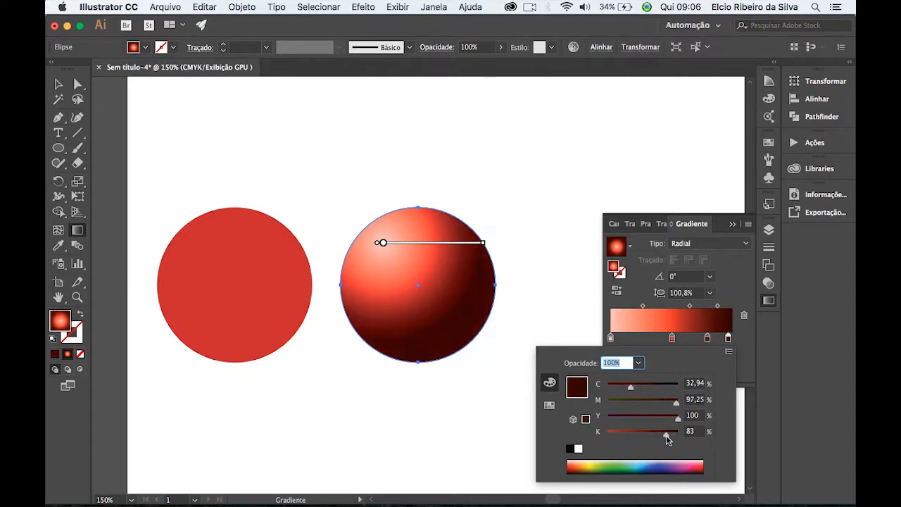
pyautogui.click(739, 340)
# Reposition the gradient stops, with the red one at 43,13% and the darkest one at the end of the ramp.
pyautogui.moveTo(727, 340); pyautogui.dragTo(666, 342)
pyautogui.press('super+z')
pyautogui.click(729, 339)
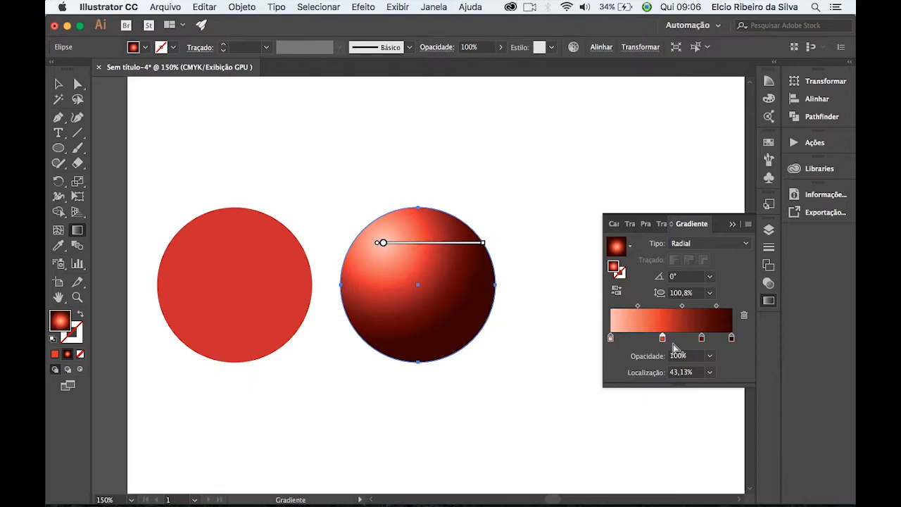
# Extend the gradient's radius slightly past the circle's right edge, collapse the gradient settings and deselect the circle.
pyautogui.moveTo(484, 247)
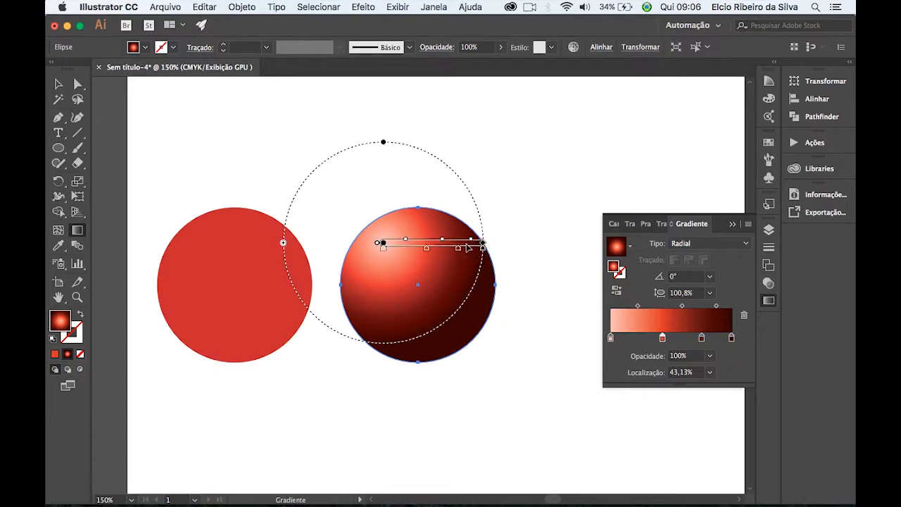
pyautogui.moveTo(483, 246); pyautogui.dragTo(502, 247)
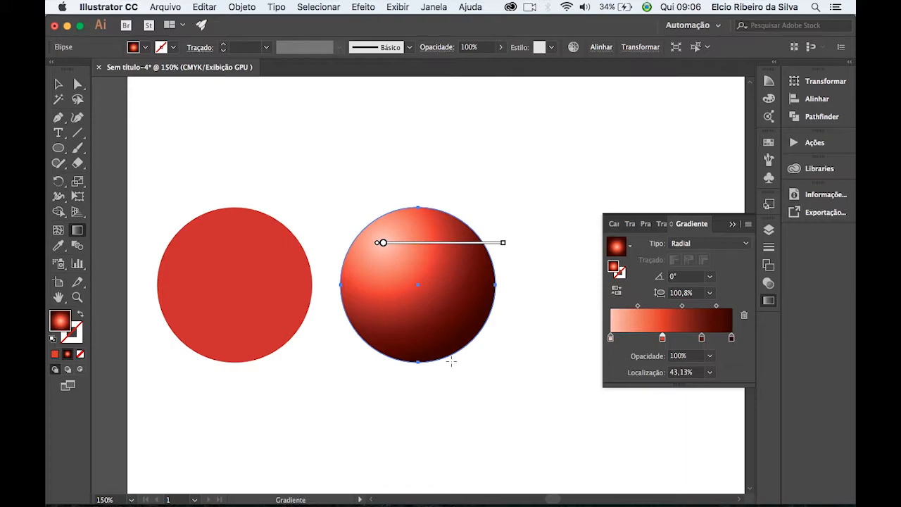
pyautogui.click(732, 225)
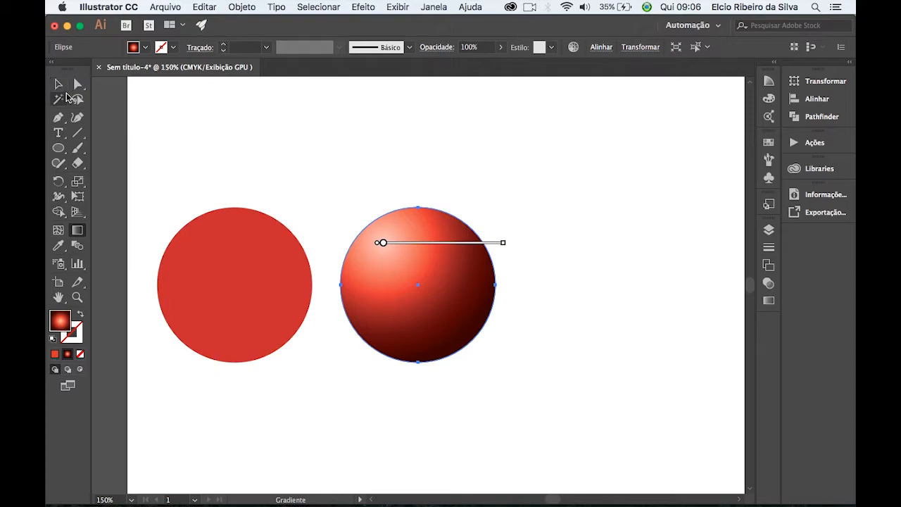
pyautogui.click(58, 86)
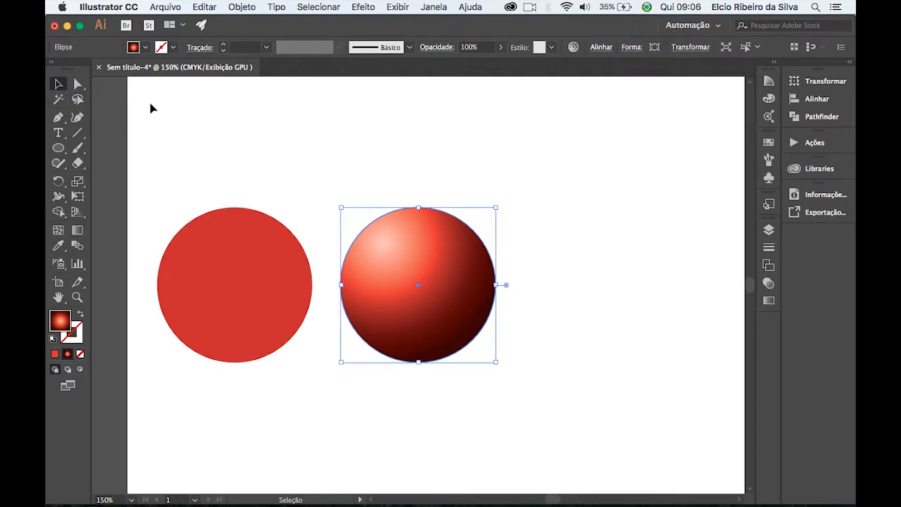
pyautogui.click(501, 176)
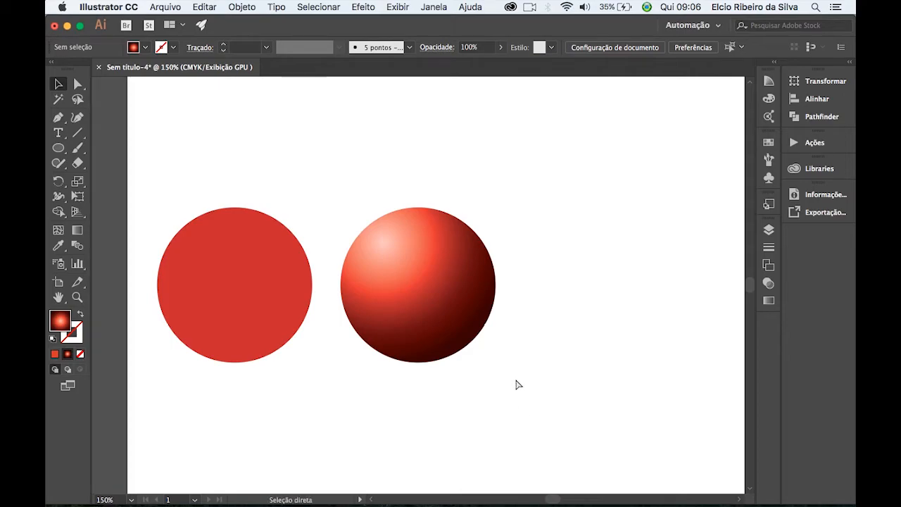
# Examine the gradient sphere's shading up close beside the flat red circle.
pyautogui.press('super+equal')
pyautogui.press('a')
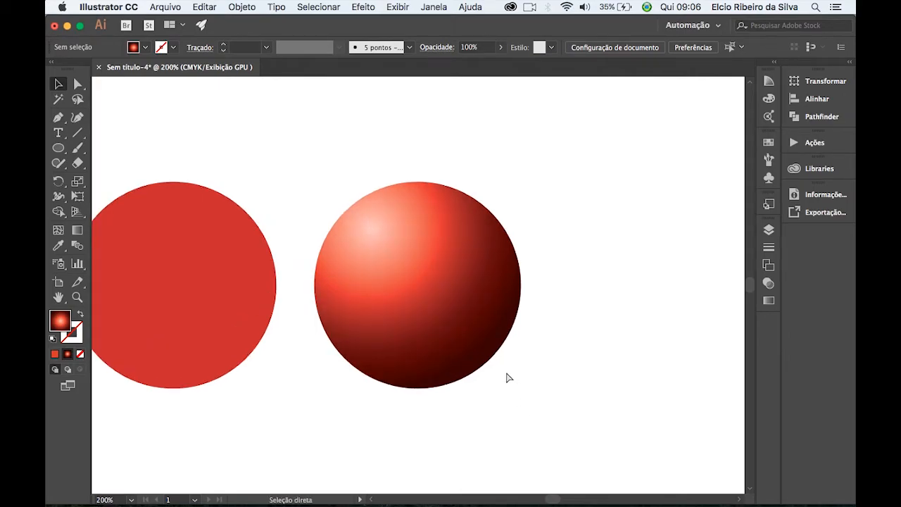
pyautogui.press('super+equal')
pyautogui.press('space')
pyautogui.moveTo(330, 356); pyautogui.dragTo(482, 332)
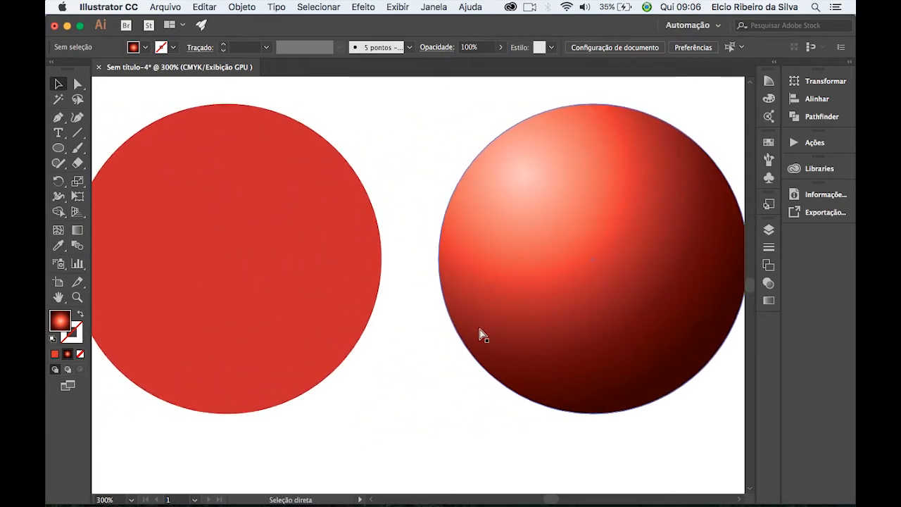
pyautogui.press('v')
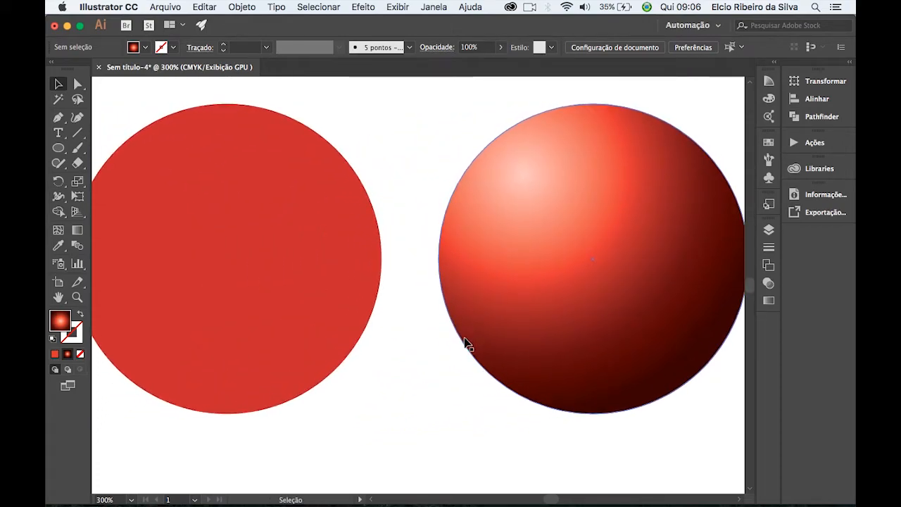
pyautogui.press('super+minus')
pyautogui.press('space')
pyautogui.moveTo(388, 342); pyautogui.dragTo(342, 344)
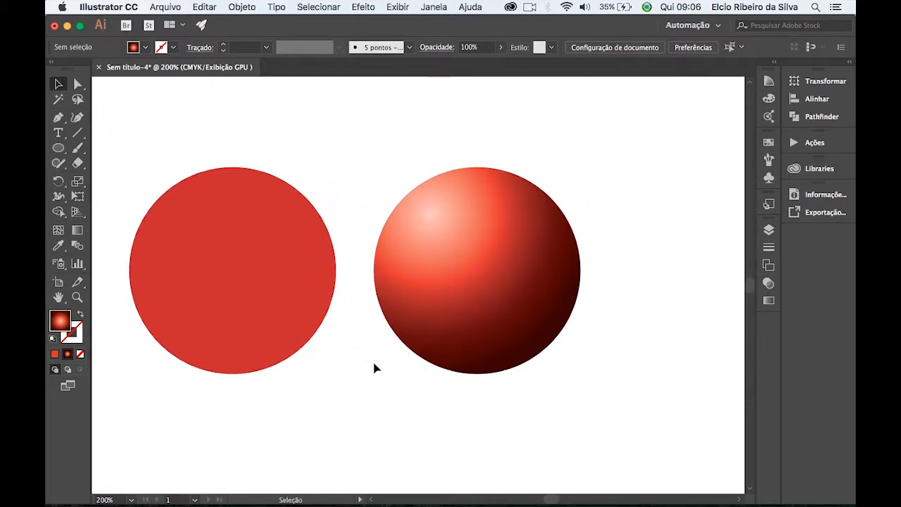
# Compare the flat circle with the gradient sphere on a clean canvas with all panels hidden, and restore the panels.
pyautogui.press('Tab')
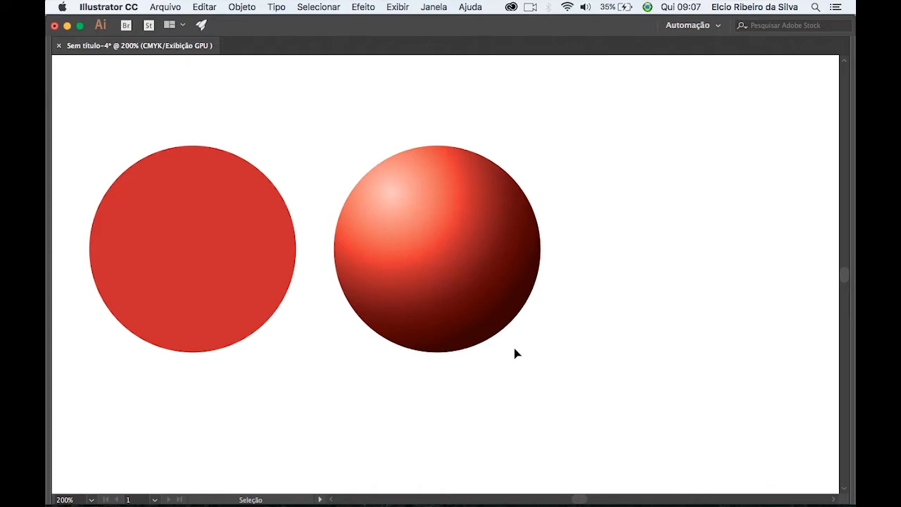
pyautogui.press('Tab')
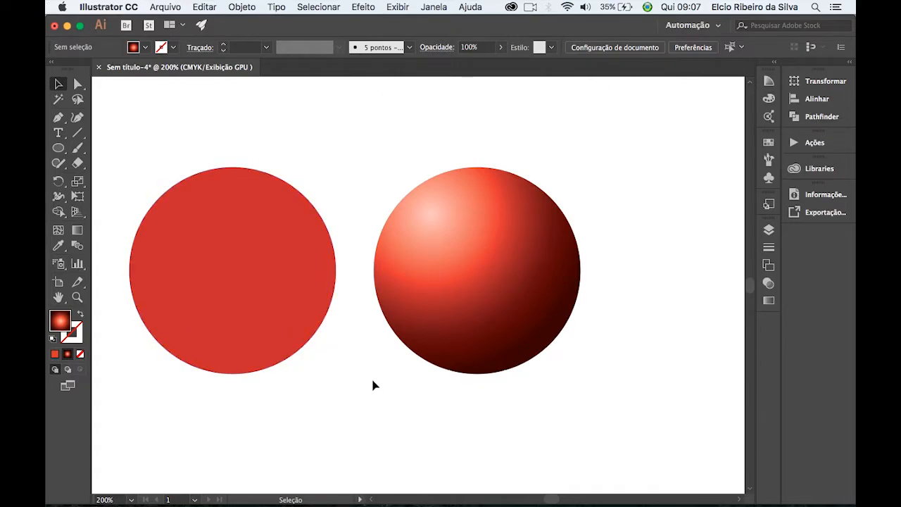
pyautogui.press('Tab')
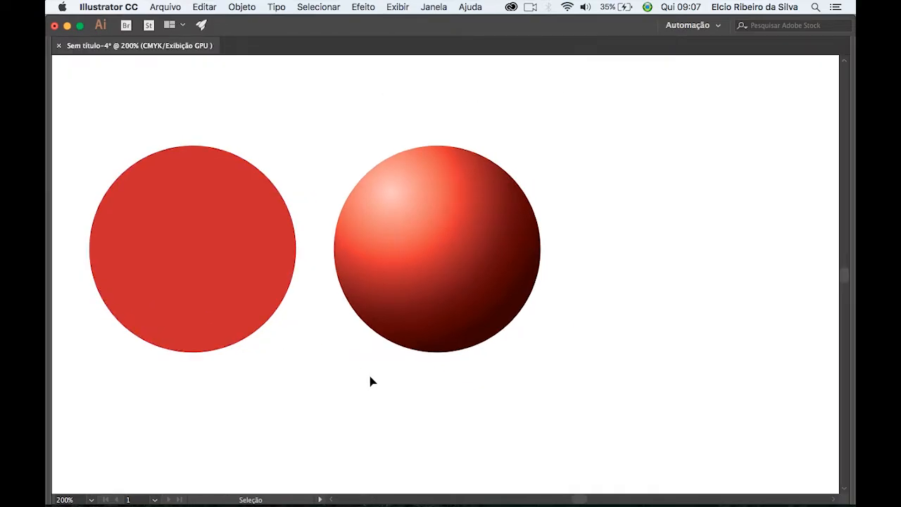
pyautogui.press('Tab')
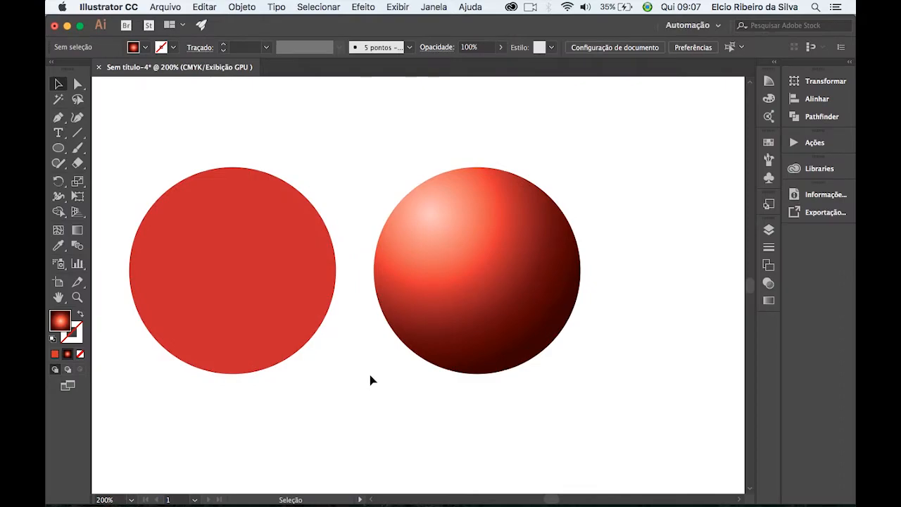
pyautogui.press('Tab')
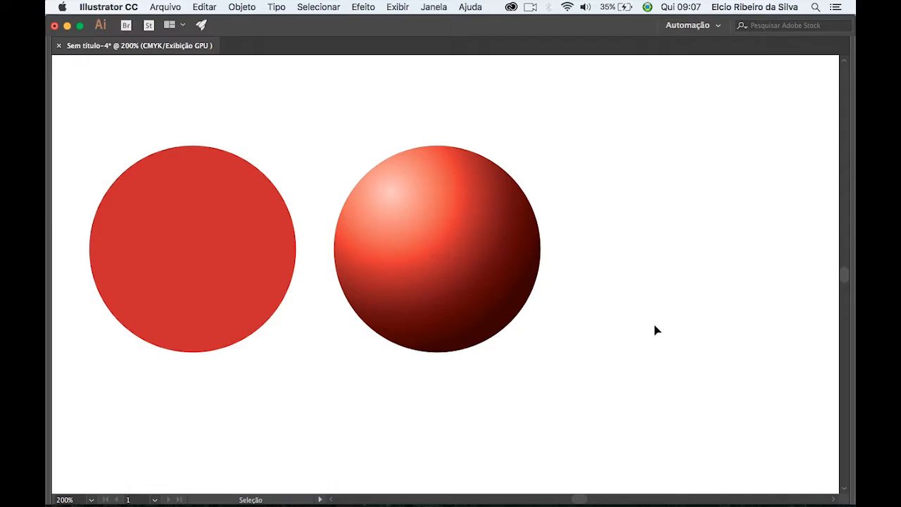
pyautogui.click(171, 218)
pyautogui.click(457, 183)
pyautogui.click(591, 352)
pyautogui.press('Tab')
# Duplicate the flat red circle in line with the row, just to the right of the gradient sphere.
pyautogui.press('super+minus')
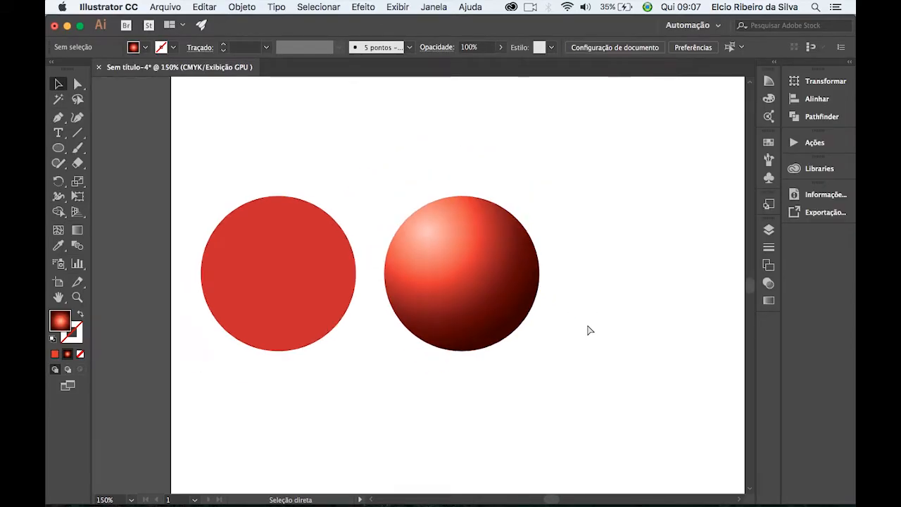
pyautogui.press('super+minus')
pyautogui.moveTo(610, 307); pyautogui.dragTo(494, 320)
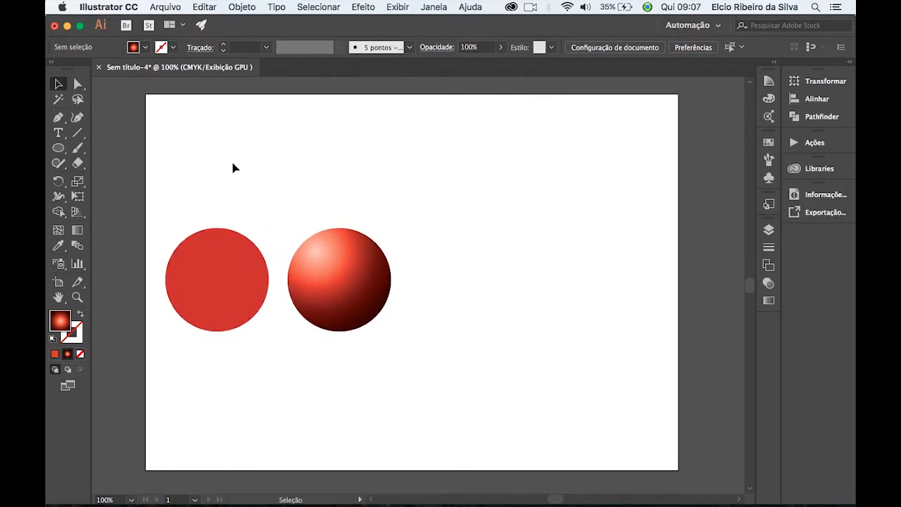
pyautogui.click(237, 305)
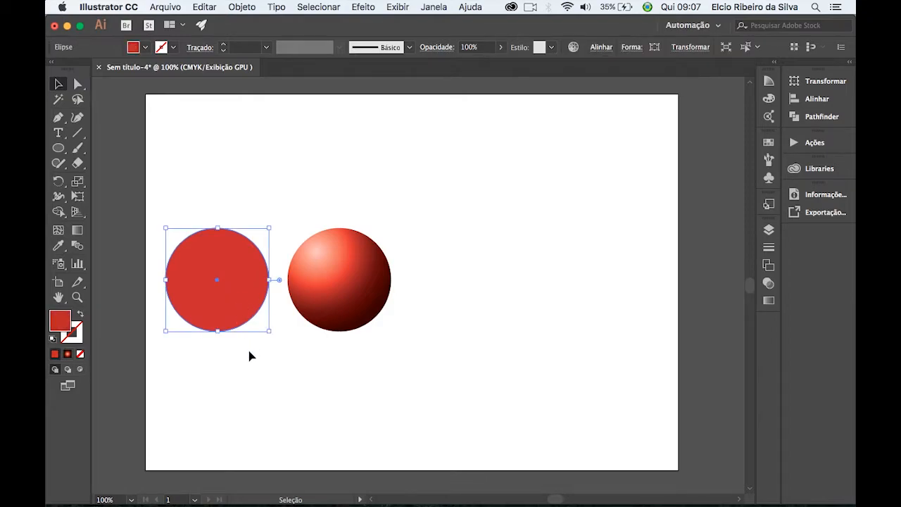
pyautogui.moveTo(221, 320); pyautogui.dragTo(466, 315)
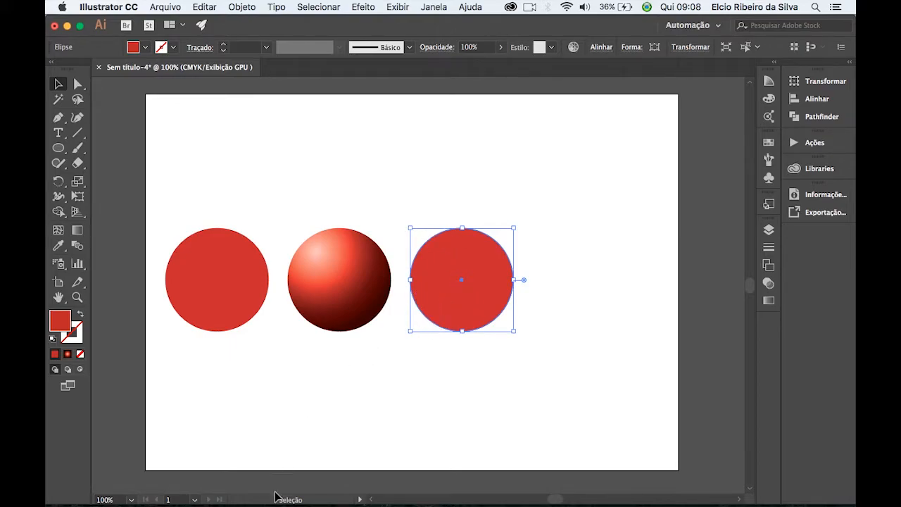
pyautogui.moveTo(283, 505)
pyautogui.click(161, 496)
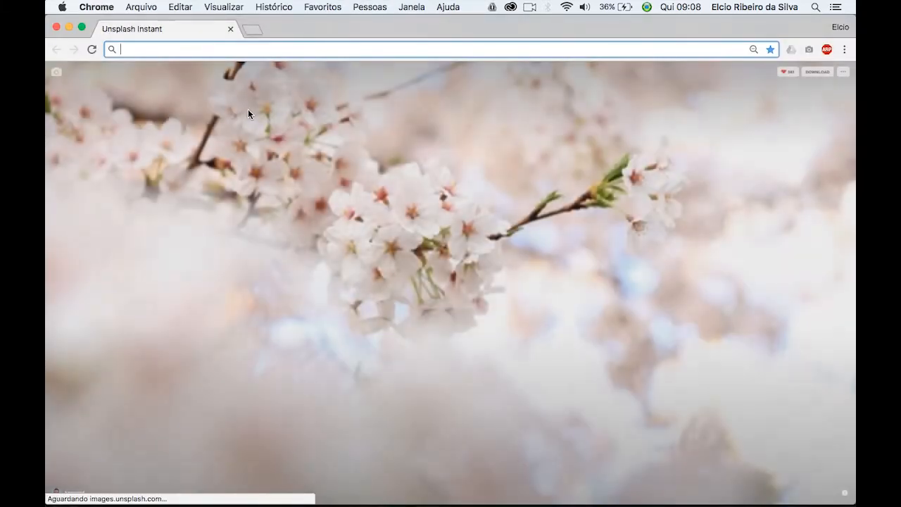
pyautogui.write('www.google.com')
pyautogui.press('Return')
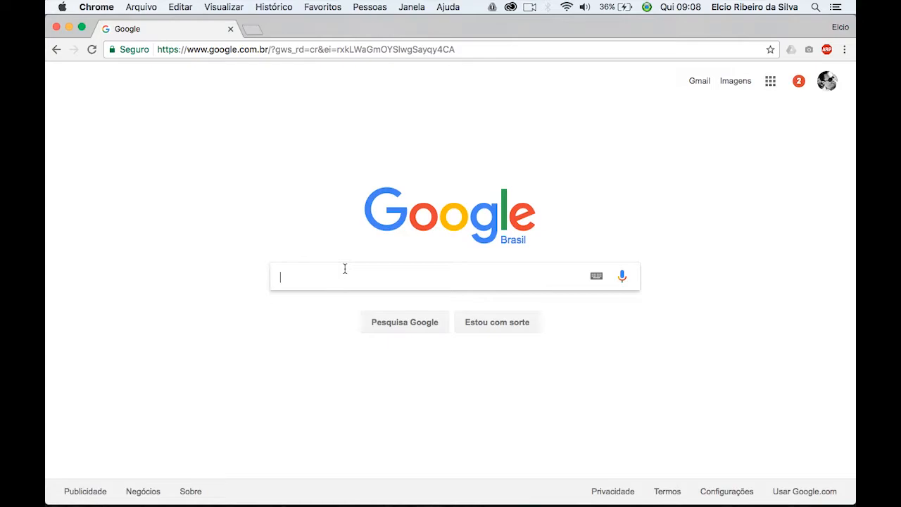
pyautogui.write('metal')
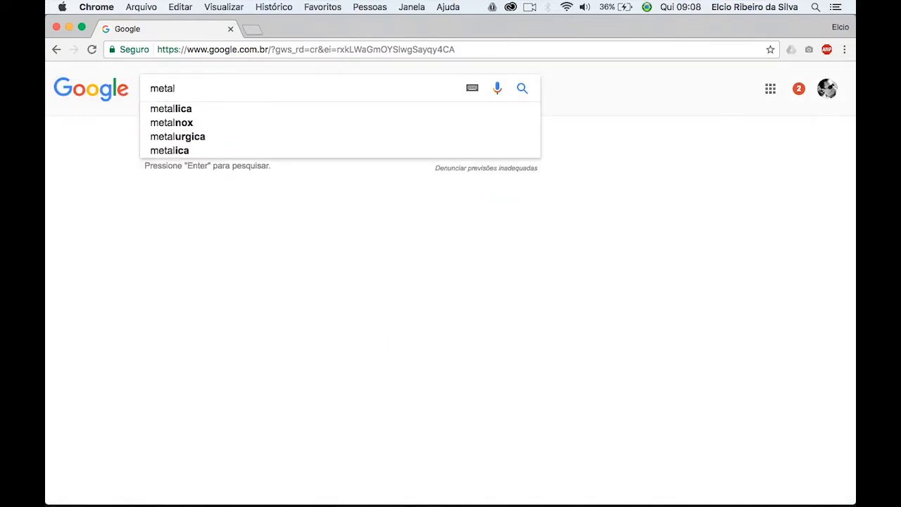
pyautogui.press('Return')
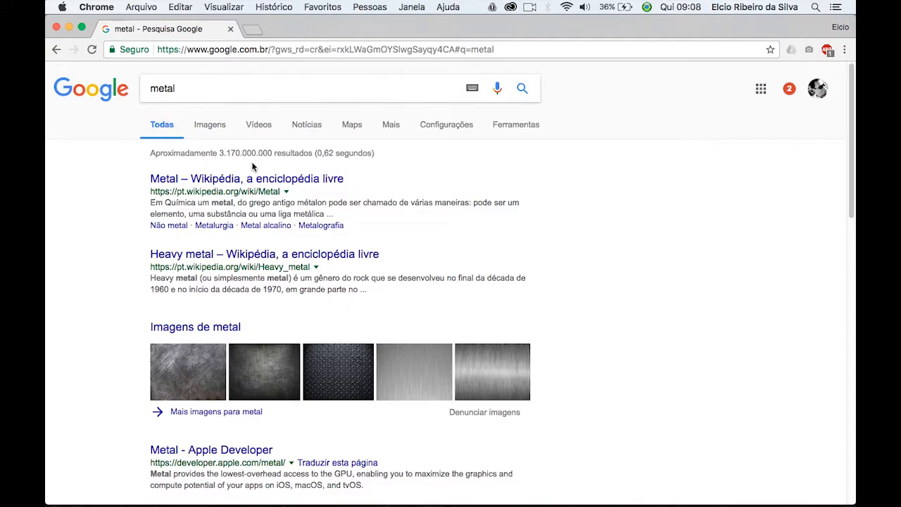
pyautogui.click(209, 126)
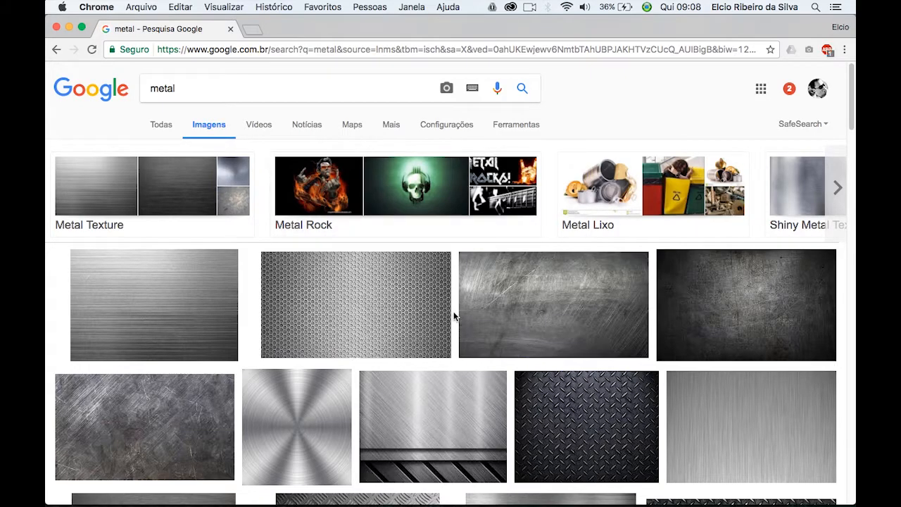
# Preview the dark diamond-plate image among the metal results and try to open it at full size.
pyautogui.scroll(-2, 556, 320)
pyautogui.scroll(-2, 555, 320)
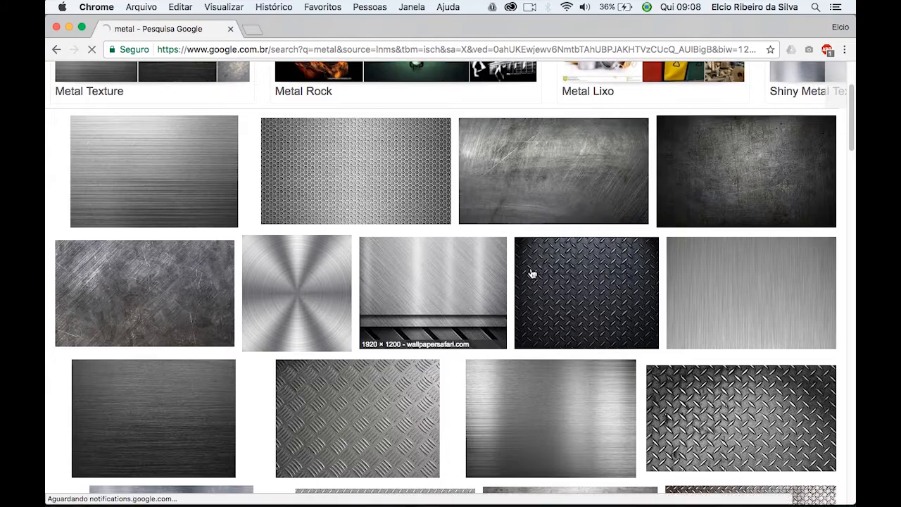
pyautogui.scroll(-3, 582, 296)
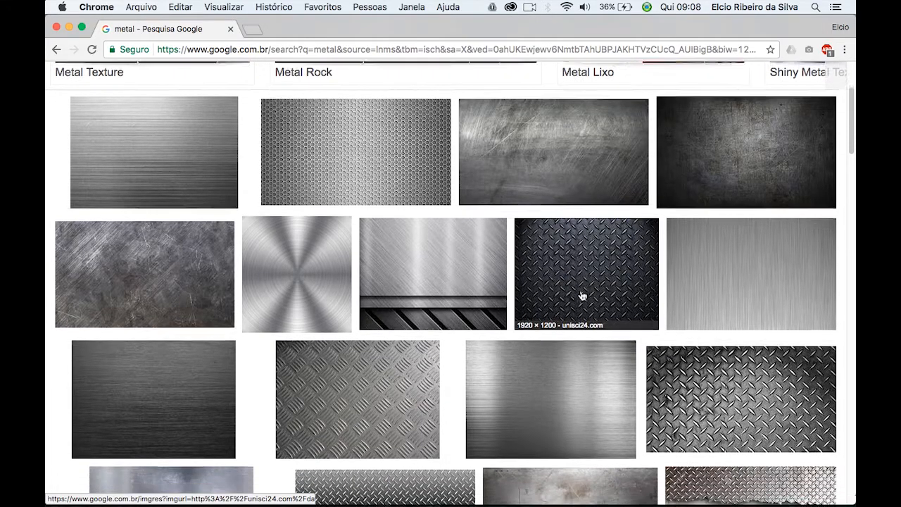
pyautogui.scroll(3, 582, 296)
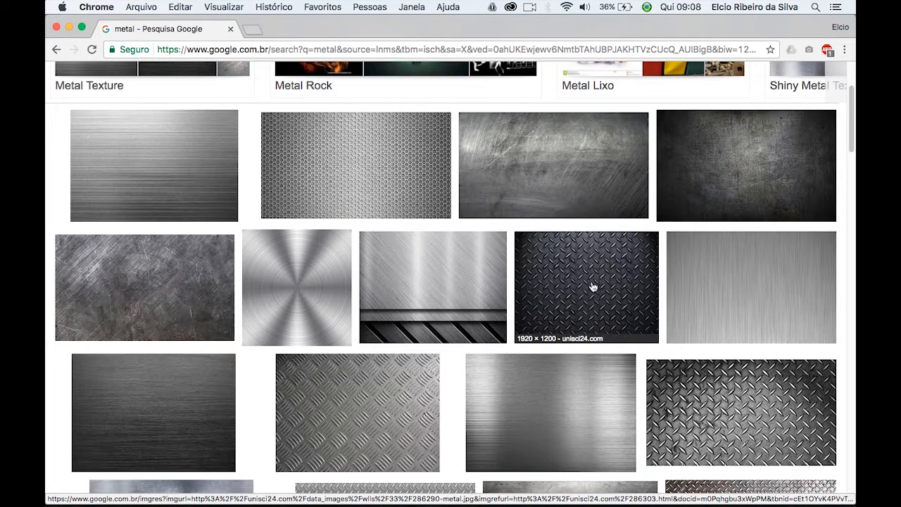
pyautogui.click(592, 286)
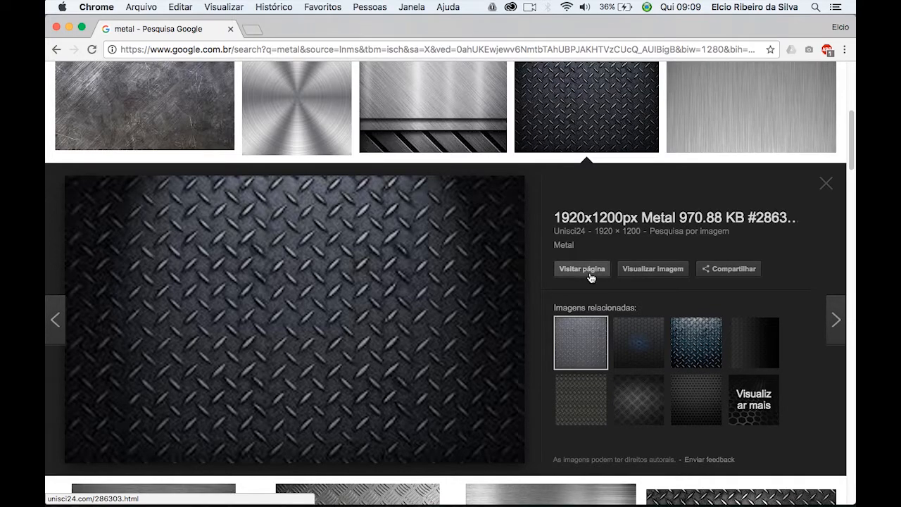
pyautogui.click(659, 271)
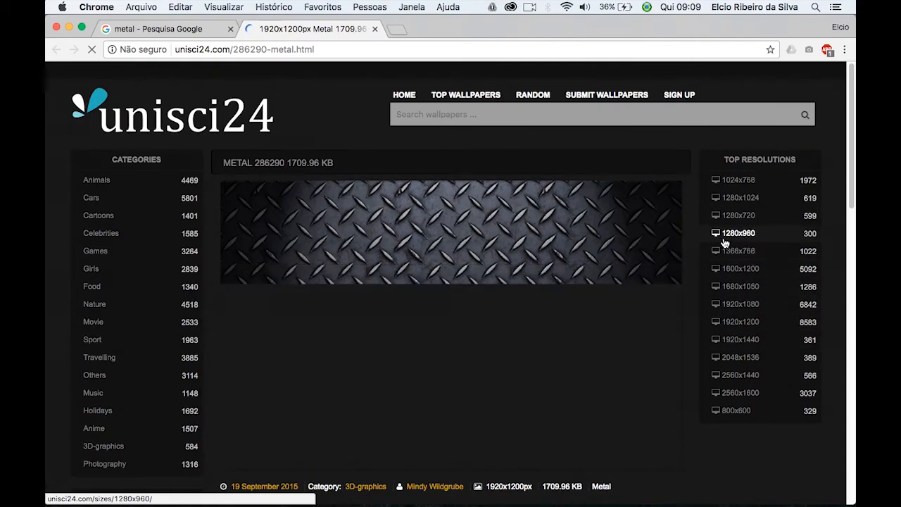
pyautogui.click(375, 29)
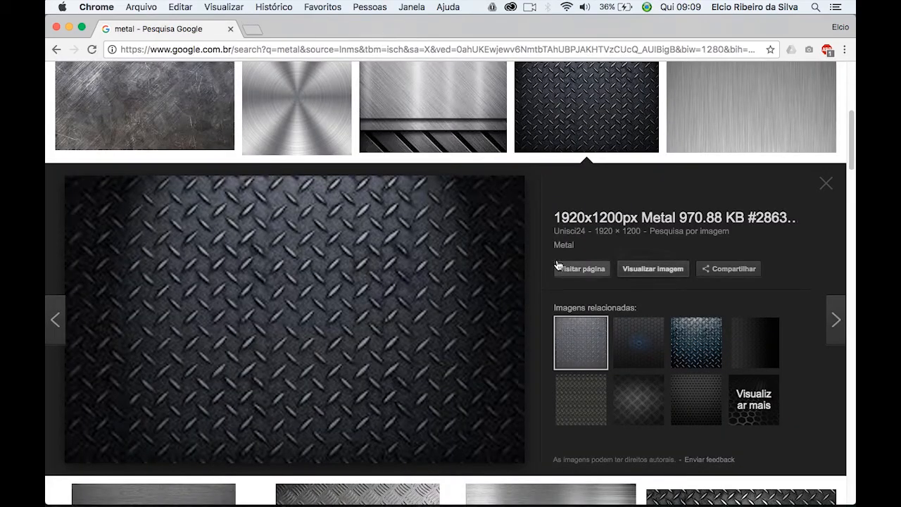
# Examine the other available sizes and copies of the diamond-plate metal image.
pyautogui.click(620, 232)
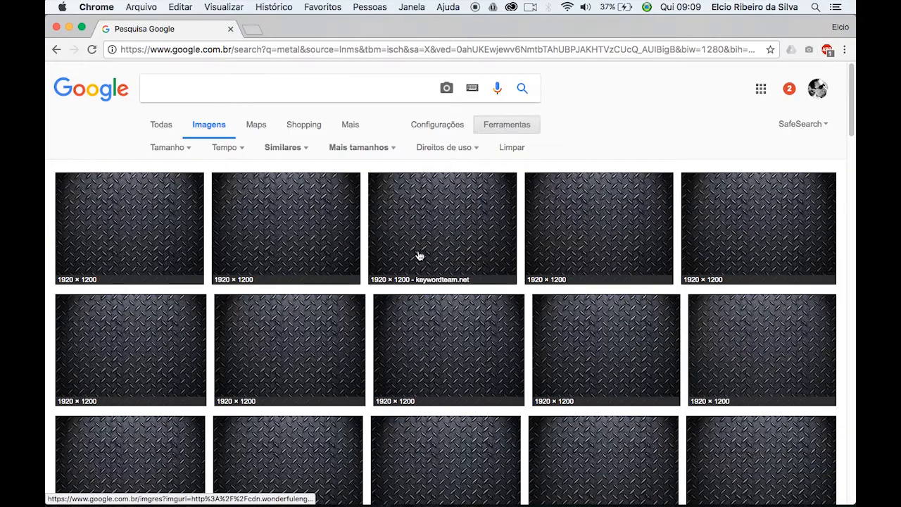
pyautogui.scroll(-3, 624, 302)
pyautogui.scroll(-10, 624, 301)
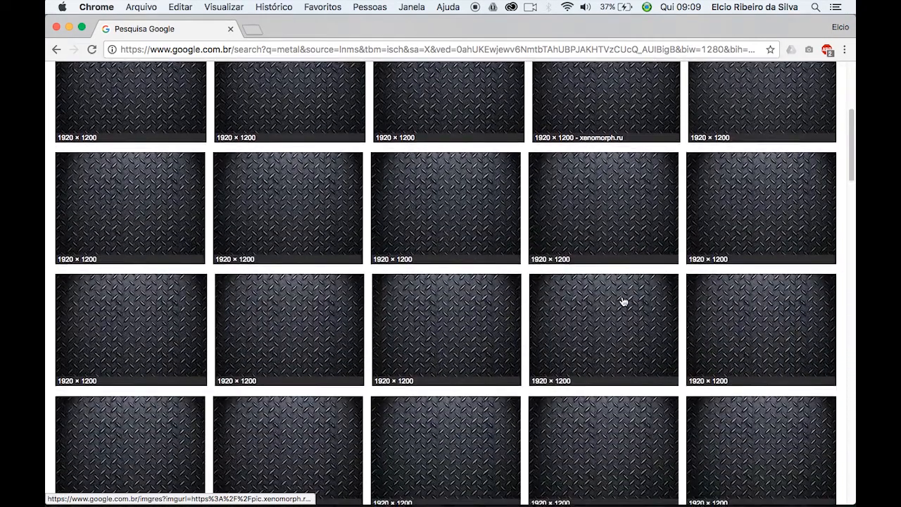
pyautogui.scroll(15, 623, 301)
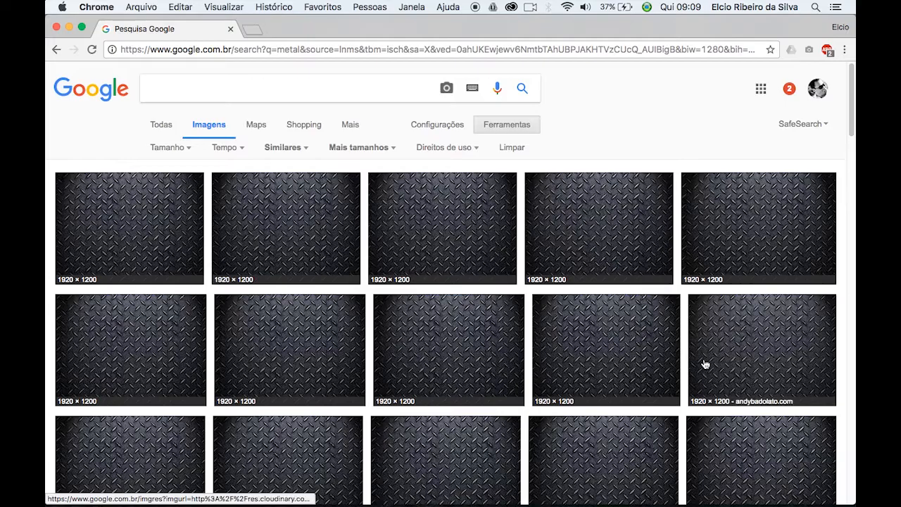
pyautogui.scroll(-5, 596, 364)
pyautogui.scroll(-5, 595, 364)
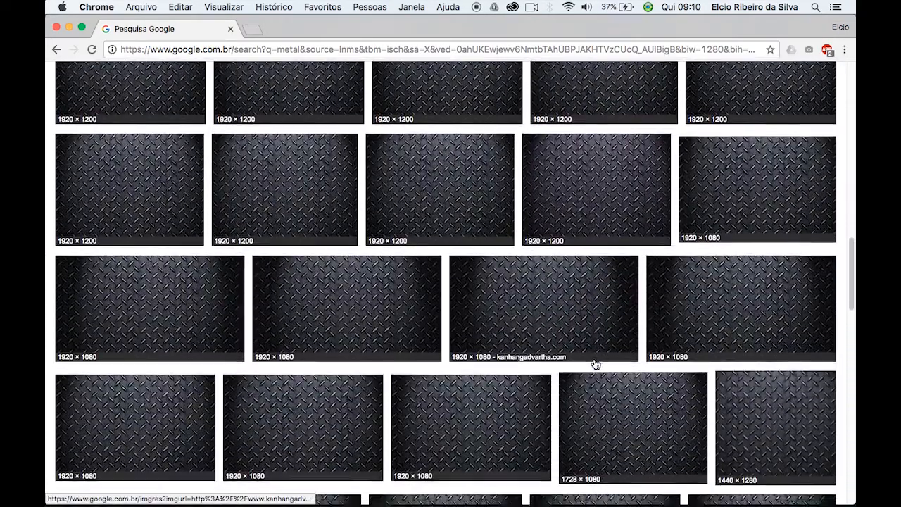
pyautogui.scroll(-5, 595, 364)
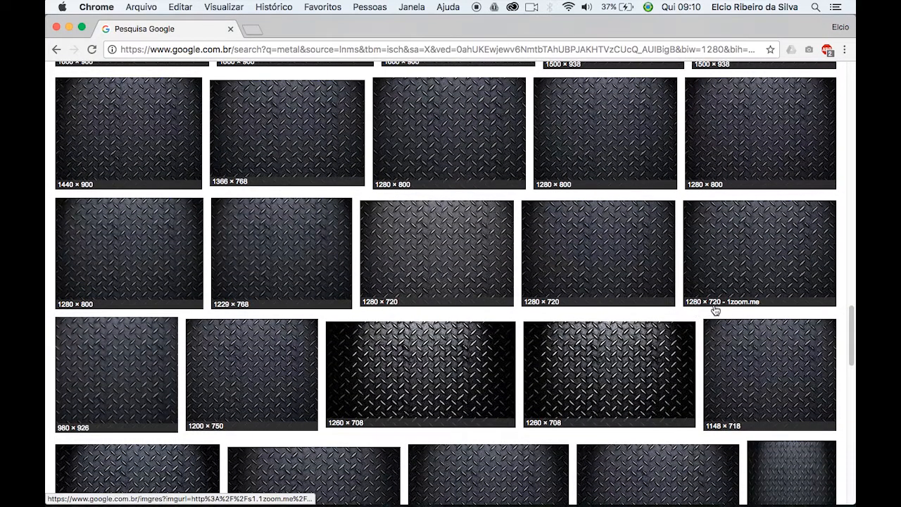
pyautogui.scroll(-15, 697, 350)
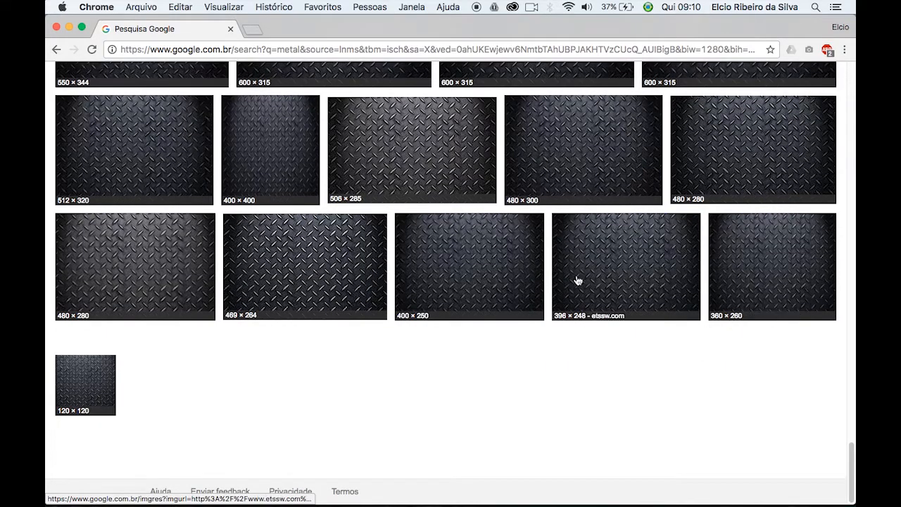
pyautogui.scroll(10, 585, 263)
pyautogui.scroll(10, 589, 262)
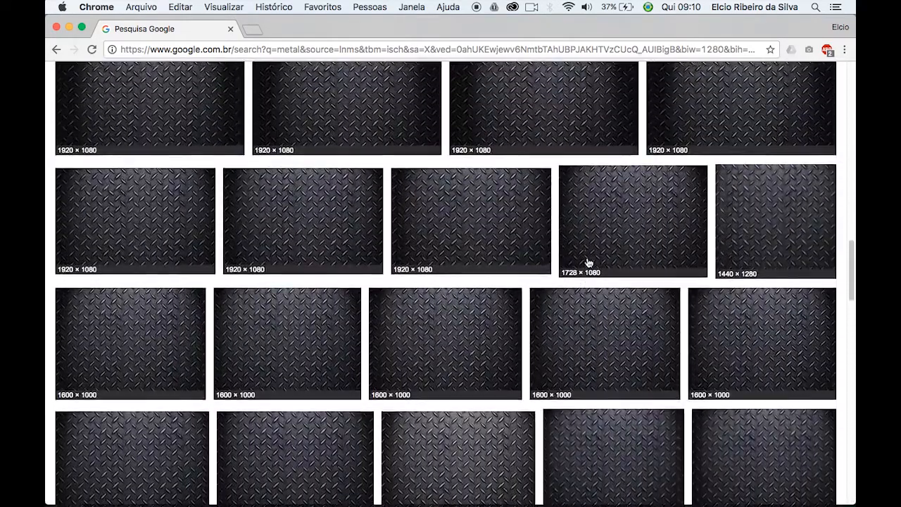
pyautogui.scroll(1, 588, 263)
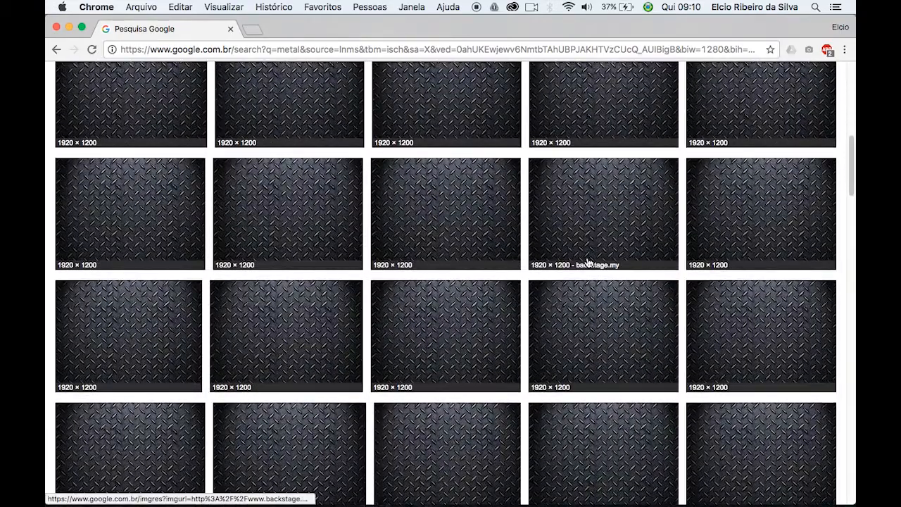
# View the GoldWallpapers.com diamond-plate image at full resolution, then close it.
pyautogui.click(446, 220)
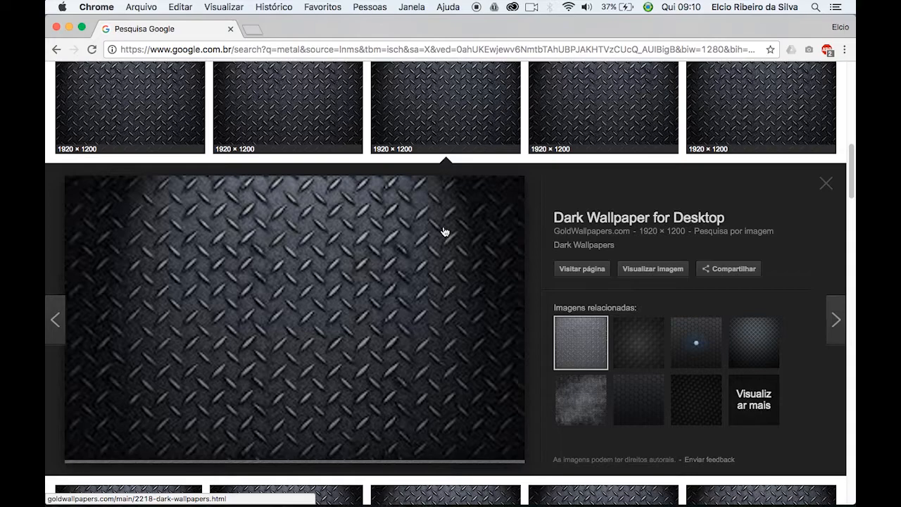
pyautogui.click(642, 270)
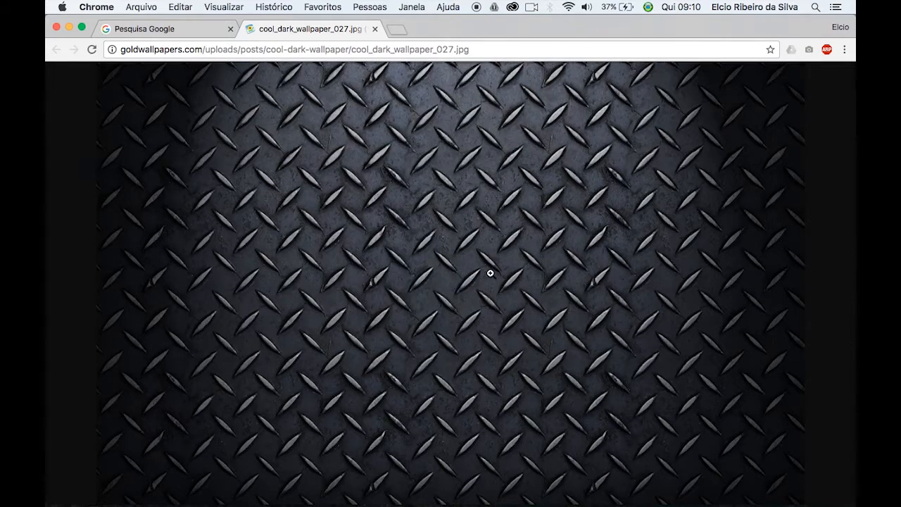
pyautogui.click(464, 224)
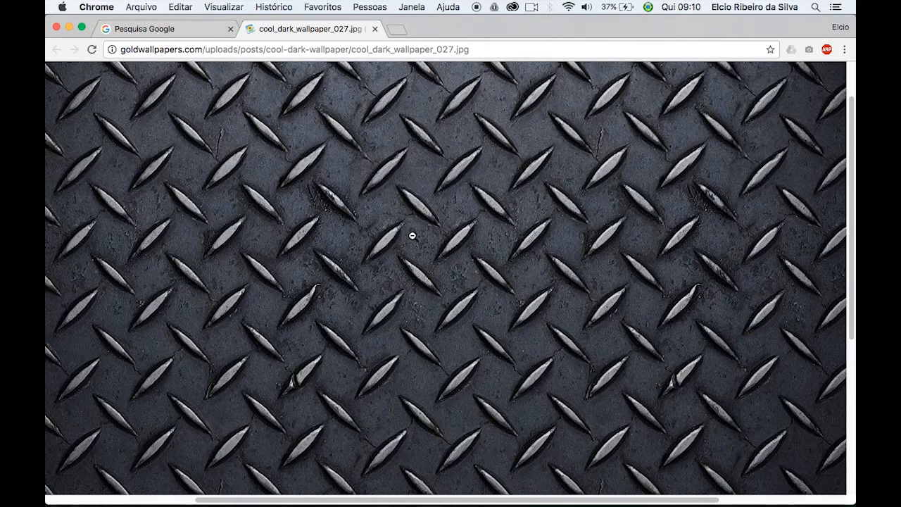
pyautogui.click(375, 29)
pyautogui.press('Escape')
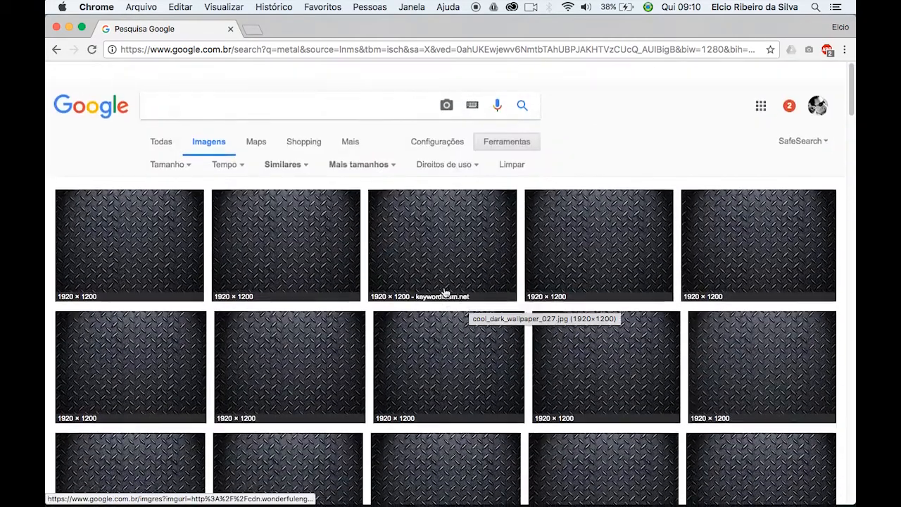
# Search for images of "grama" and look through the results for an evenly textured grass photo.
pyautogui.scroll(-1, 448, 293)
pyautogui.click(200, 89)
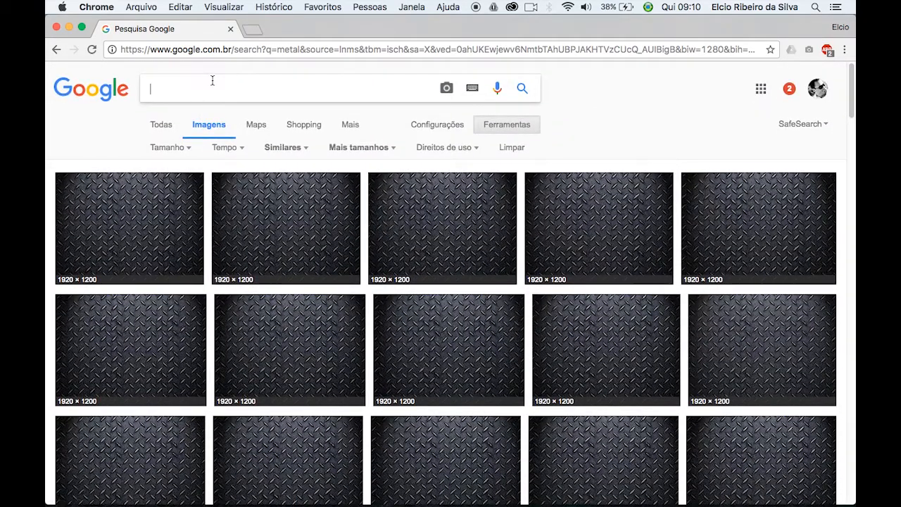
pyautogui.write('grama')
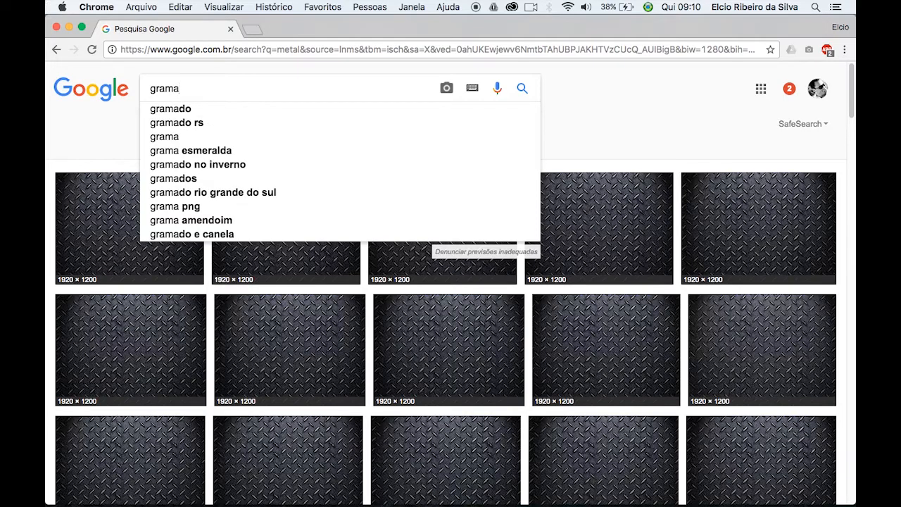
pyautogui.press('Return')
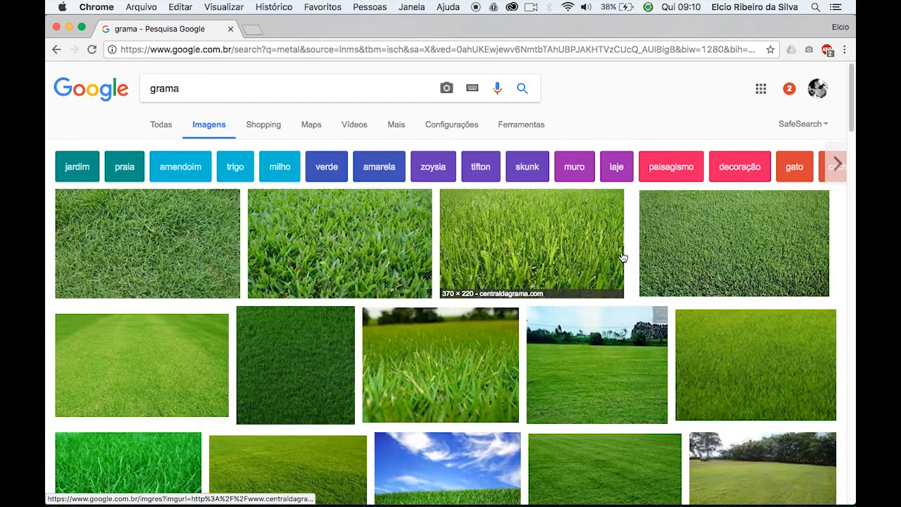
pyautogui.scroll(-2, 524, 303)
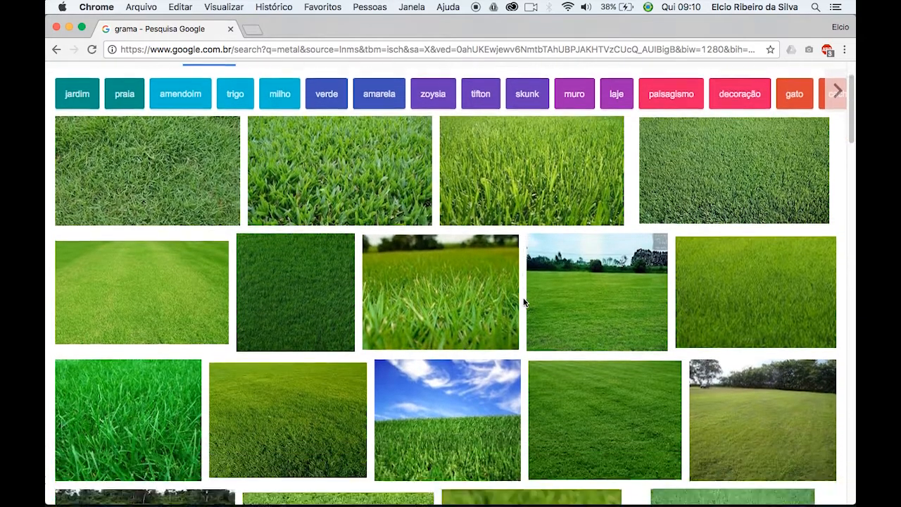
pyautogui.scroll(-9, 522, 302)
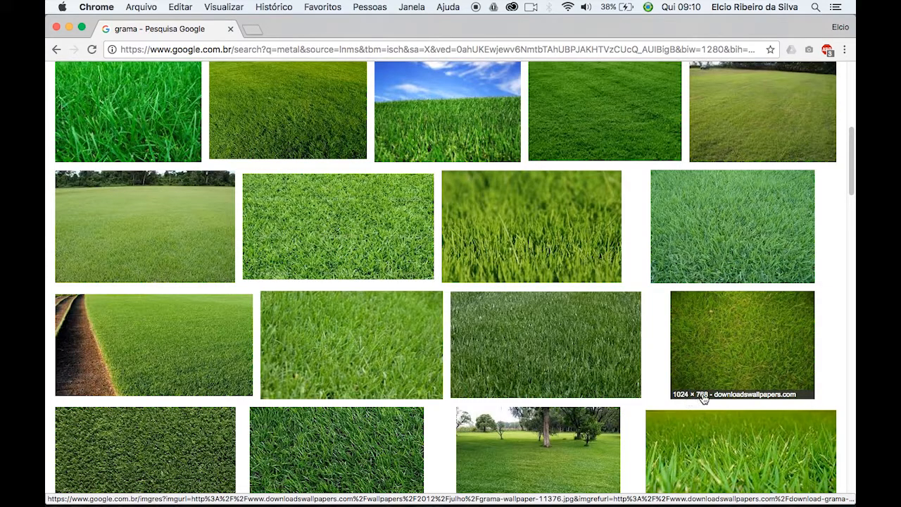
# Open the 1024 × 768 top-view grass image from downloadswallpapers.com at full size, copy it, and switch back to Illustrator.
pyautogui.click(732, 351)
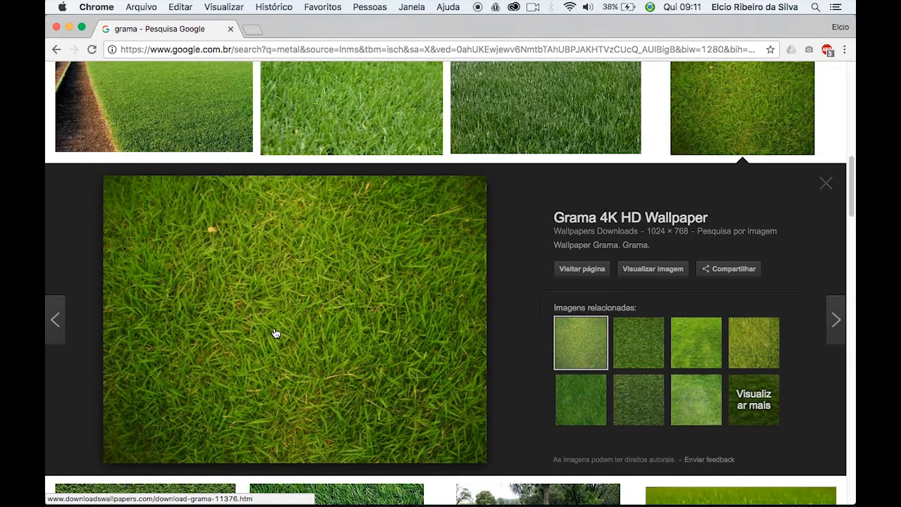
pyautogui.click(655, 269)
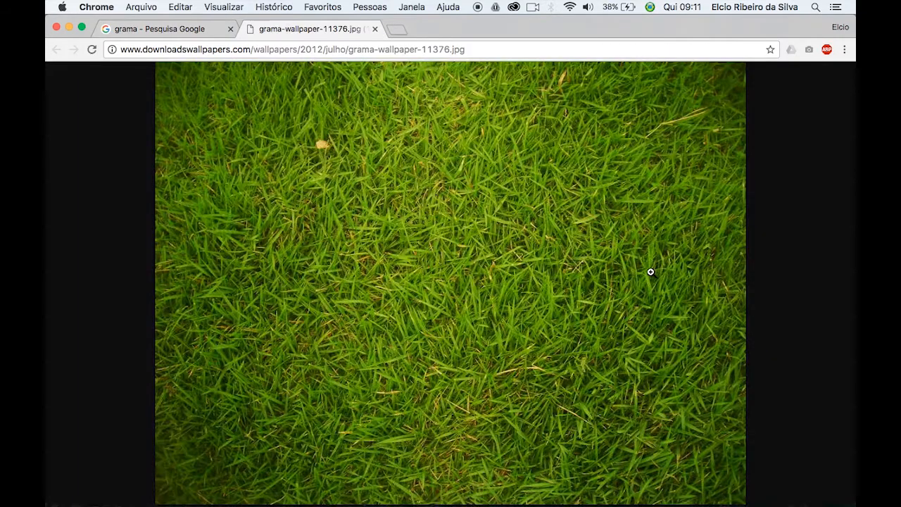
pyautogui.click(442, 268)
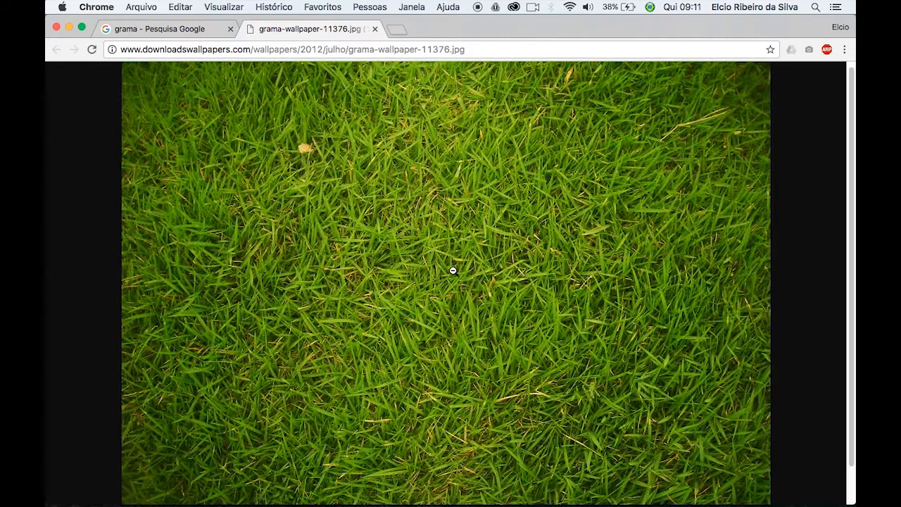
pyautogui.rightClick(418, 257)
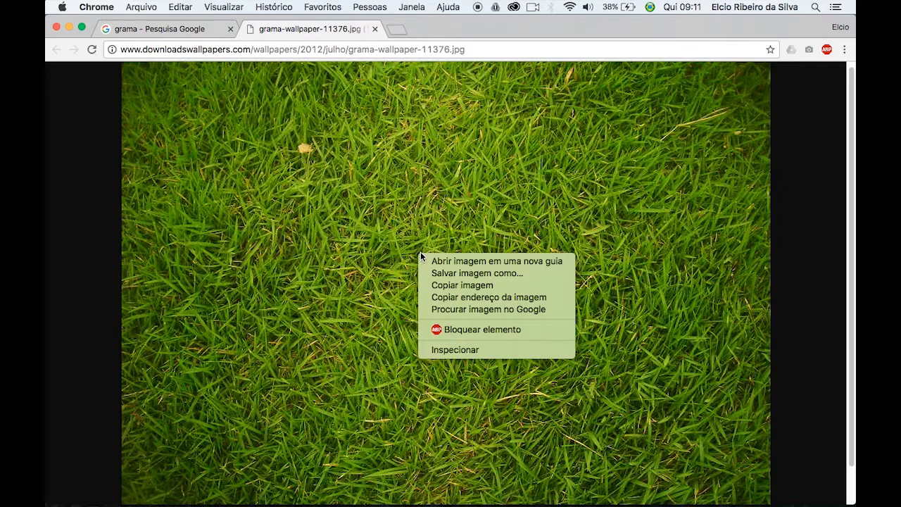
pyautogui.click(471, 286)
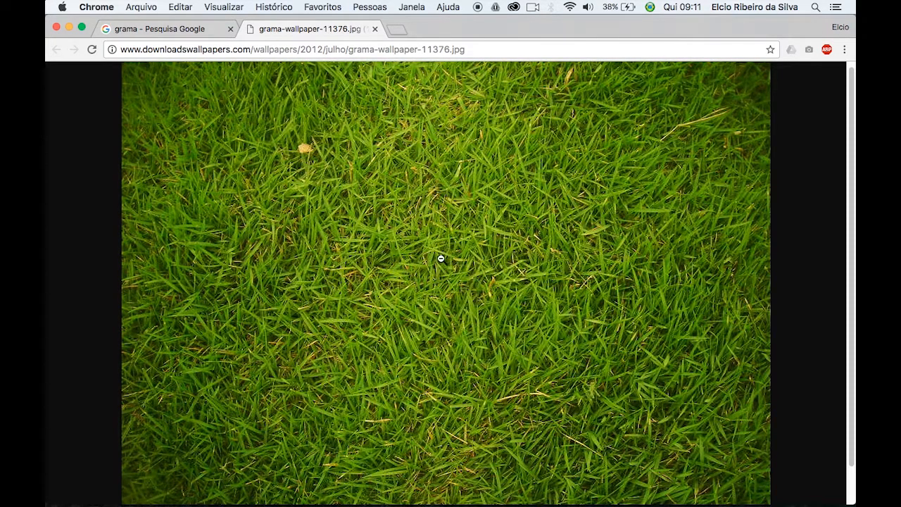
pyautogui.moveTo(389, 504)
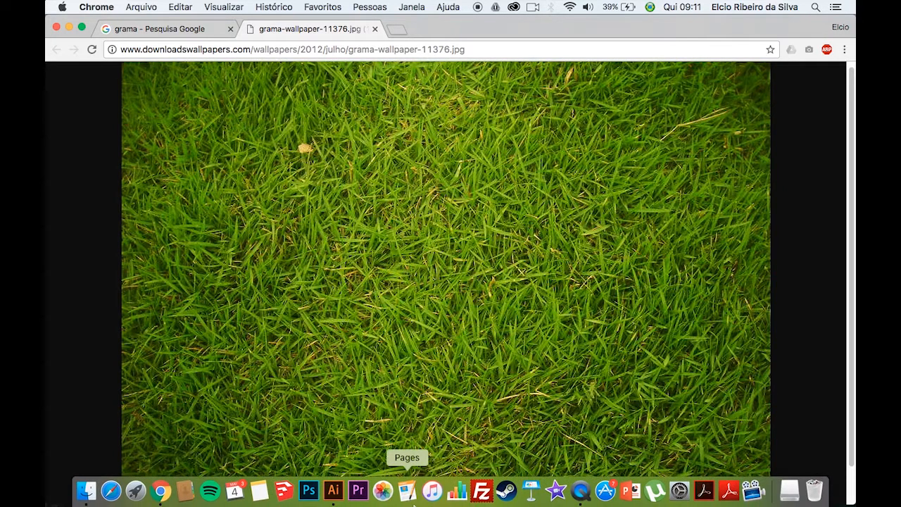
pyautogui.click(334, 490)
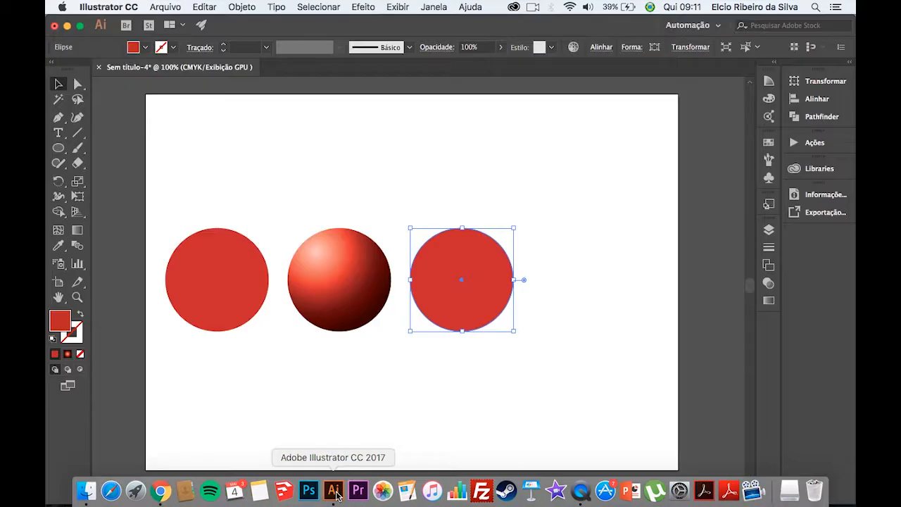
pyautogui.click(484, 414)
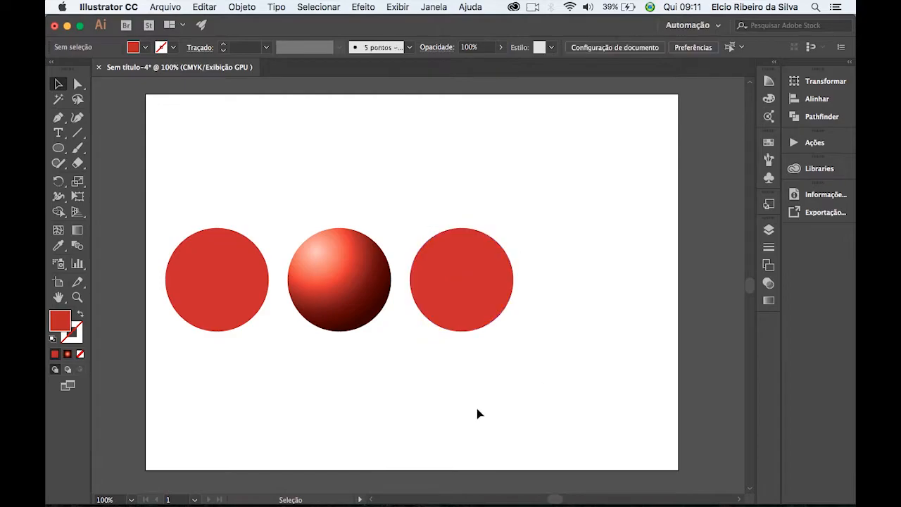
pyautogui.rightClick(374, 386)
pyautogui.click(374, 386)
pyautogui.rightClick(390, 390)
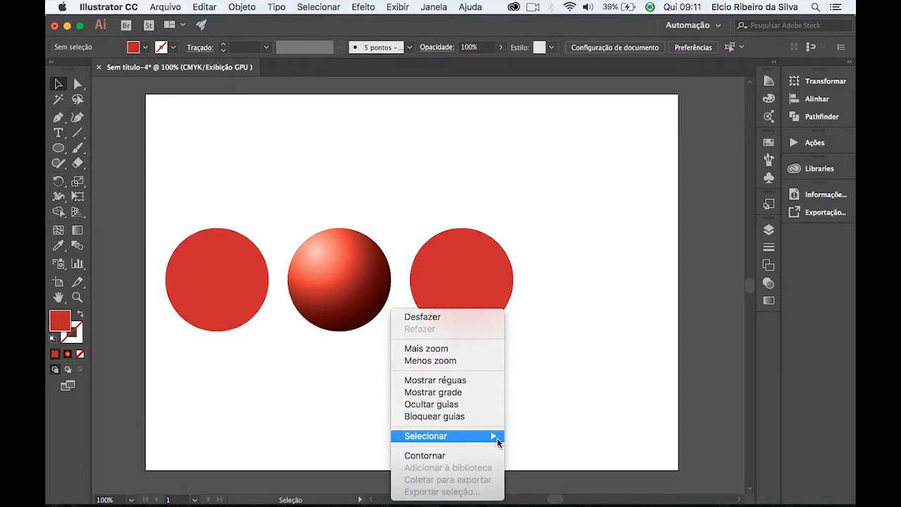
pyautogui.click(552, 371)
pyautogui.rightClick(444, 378)
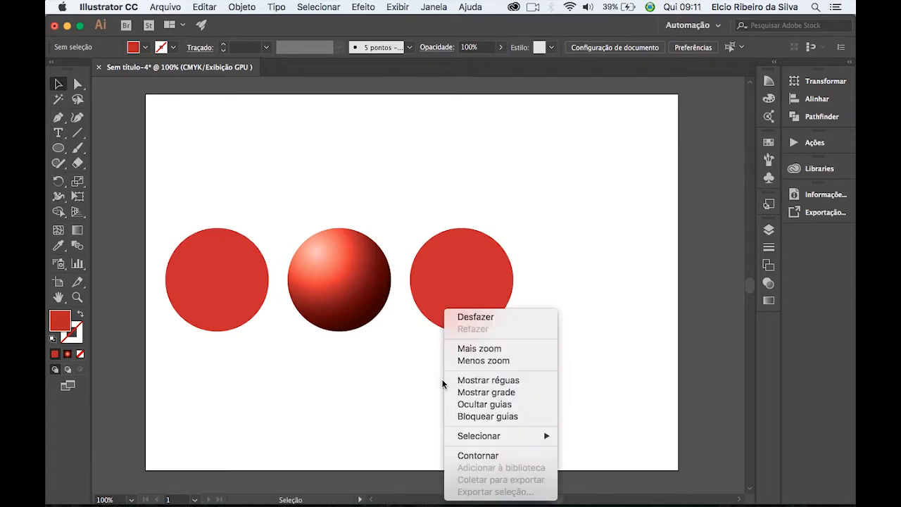
pyautogui.click(360, 177)
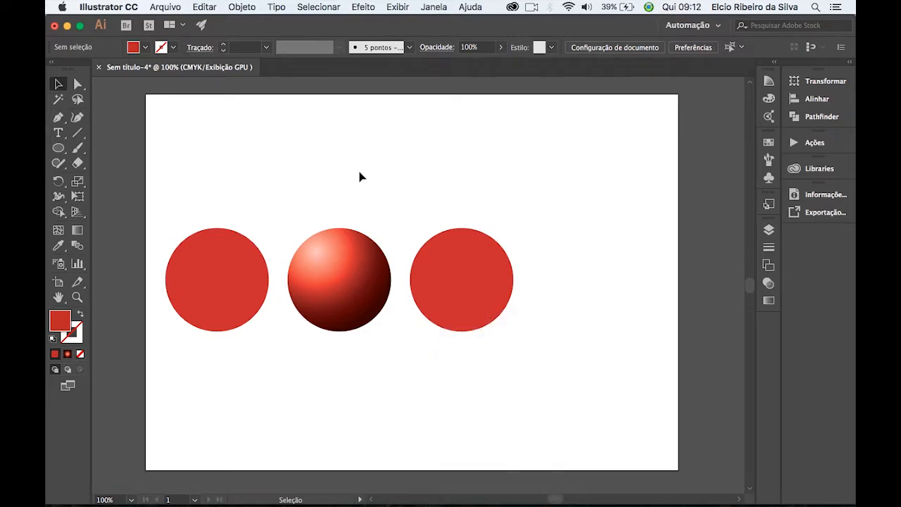
# Paste the copied grass image onto the artboard.
pyautogui.click(172, 7)
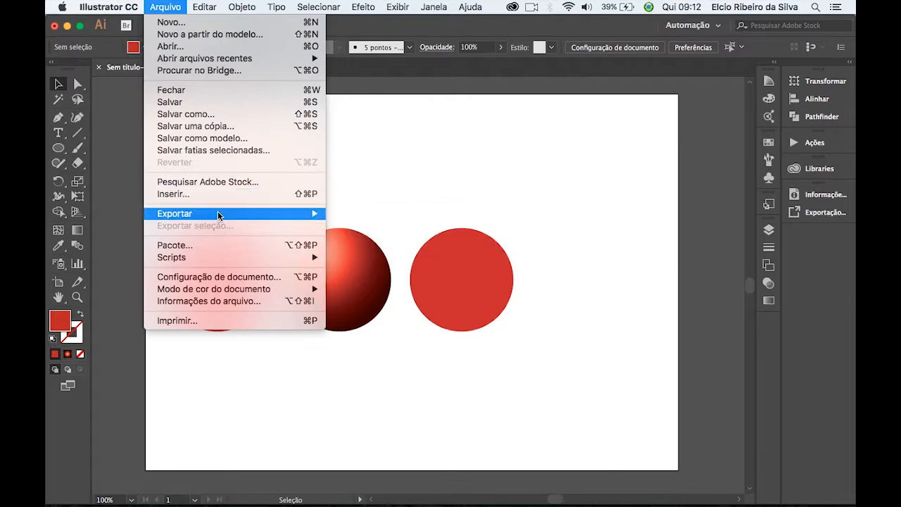
pyautogui.moveTo(204, 7)
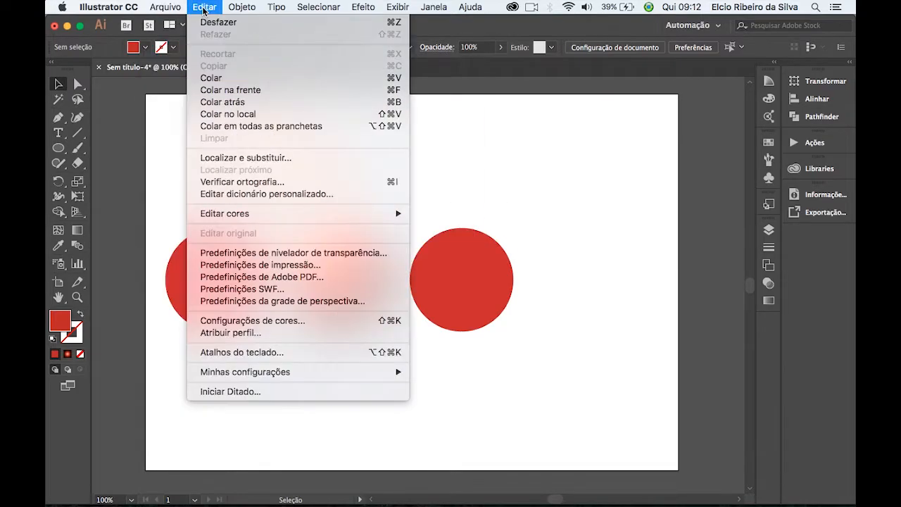
pyautogui.click(488, 171)
pyautogui.press('a')
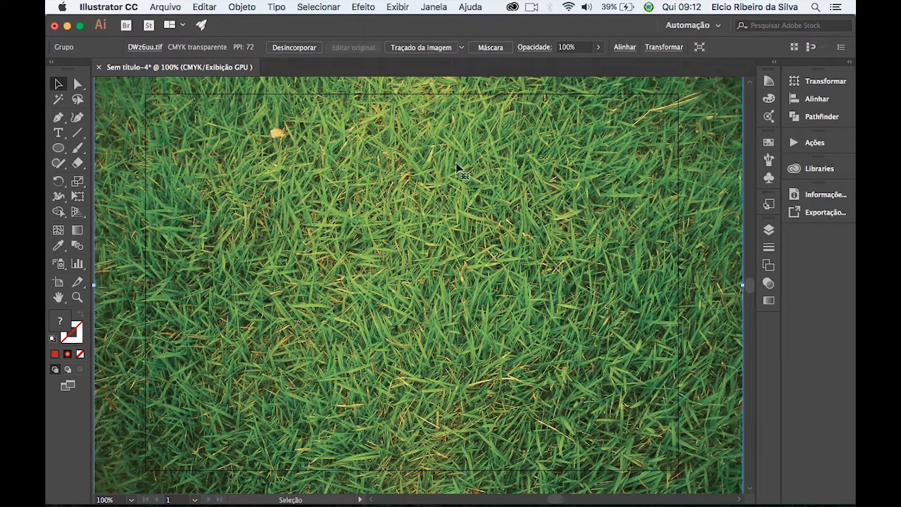
# Scale the grass image down proportionally until it is slightly larger than one of the circles.
pyautogui.press('super+minus')
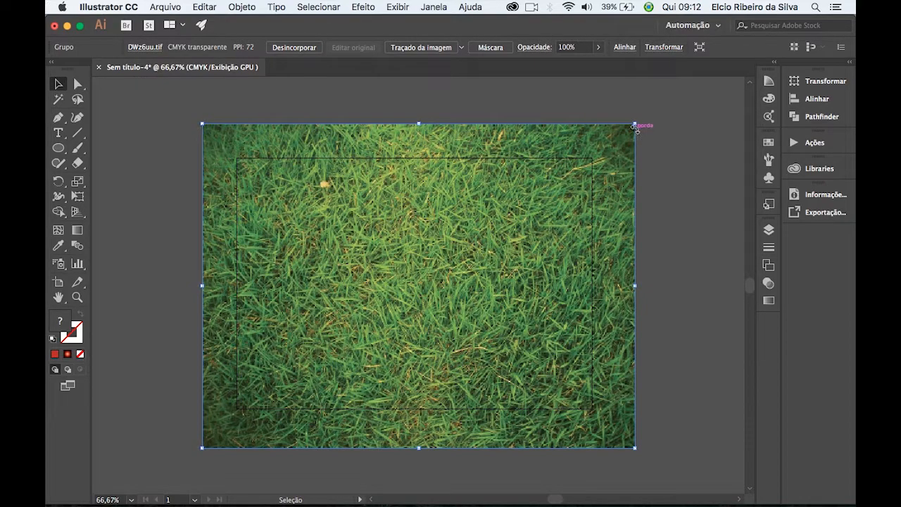
pyautogui.moveTo(636, 124); pyautogui.dragTo(652, 322)
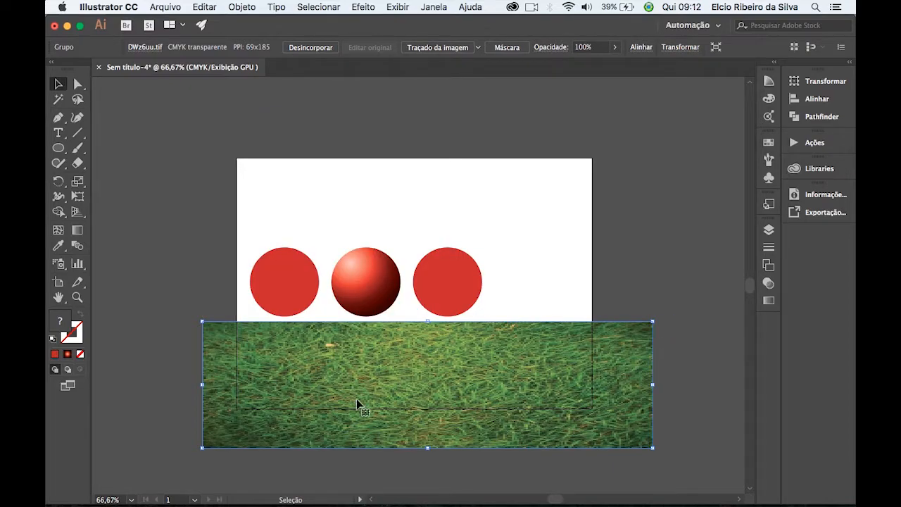
pyautogui.press('super+z')
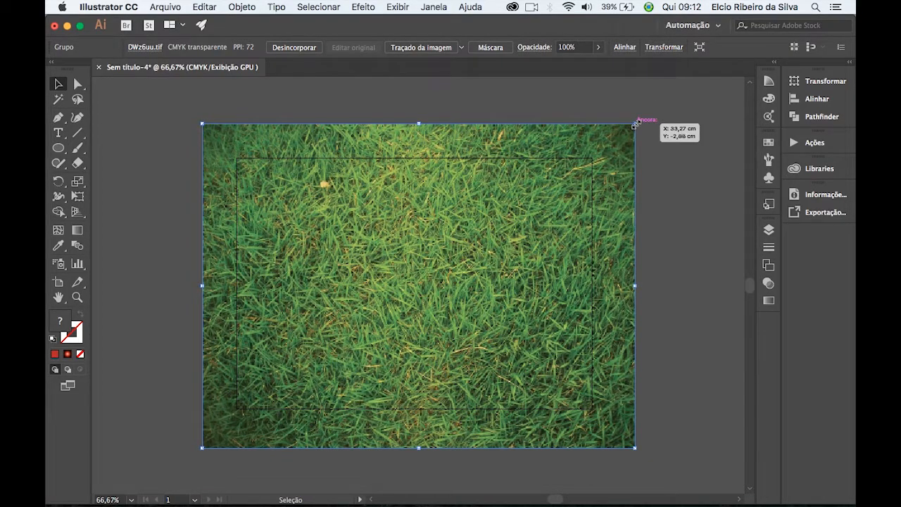
pyautogui.moveTo(635, 123); pyautogui.dragTo(472, 346)
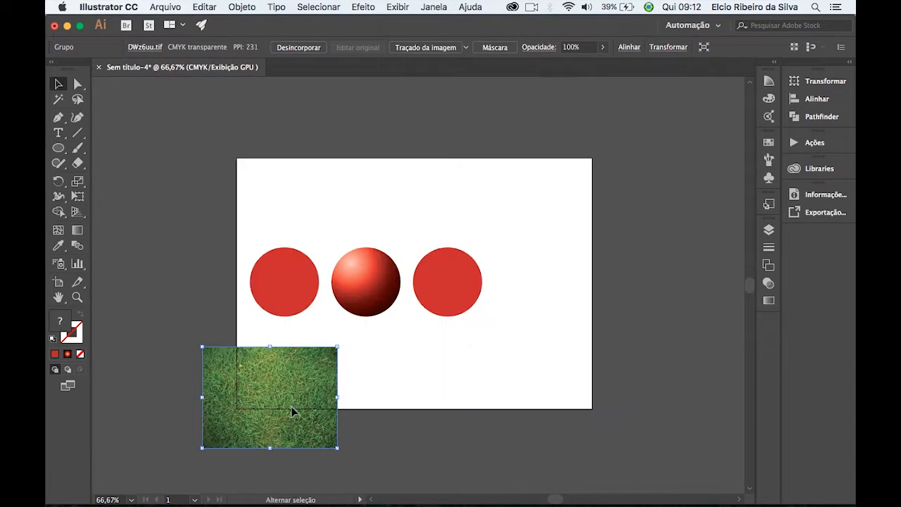
pyautogui.moveTo(282, 403); pyautogui.dragTo(495, 348)
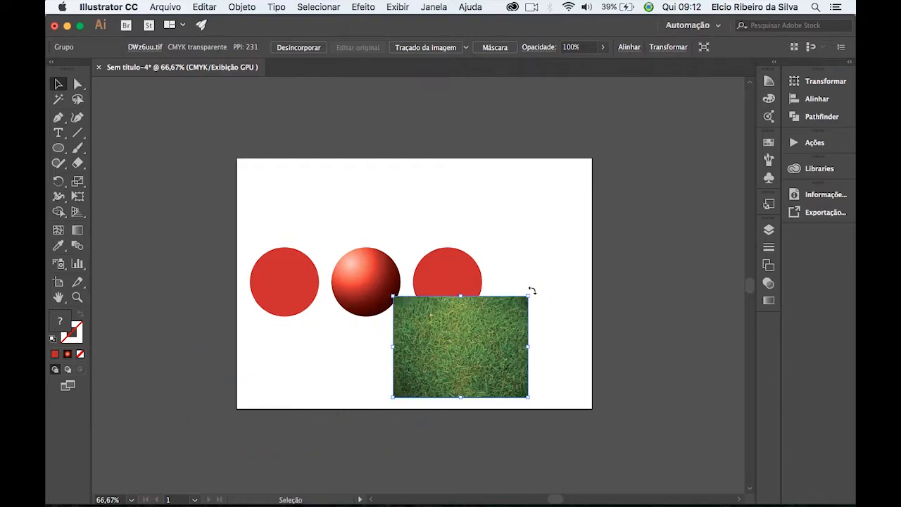
pyautogui.moveTo(528, 296); pyautogui.dragTo(491, 325)
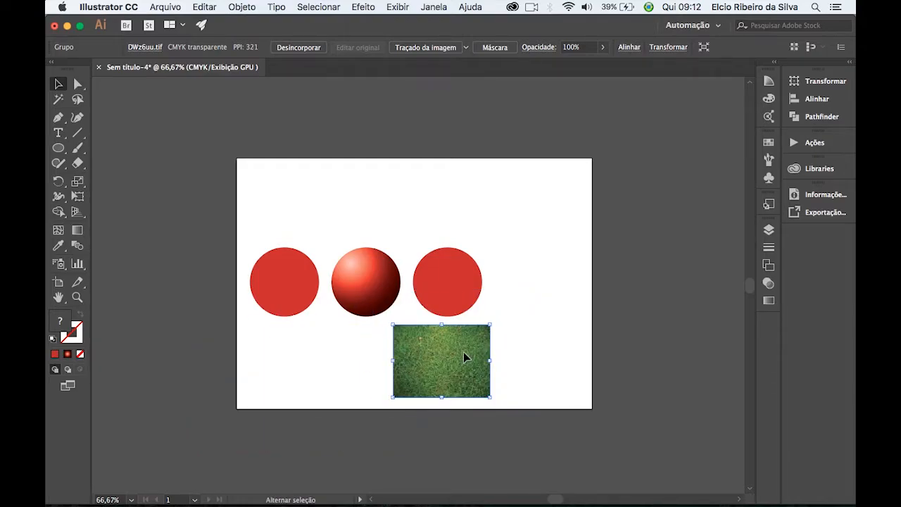
# Place the grass image centred over the third circle so that it covers the circle completely.
pyautogui.moveTo(459, 371); pyautogui.dragTo(462, 301)
pyautogui.press('super+equal')
pyautogui.press('super+equal')
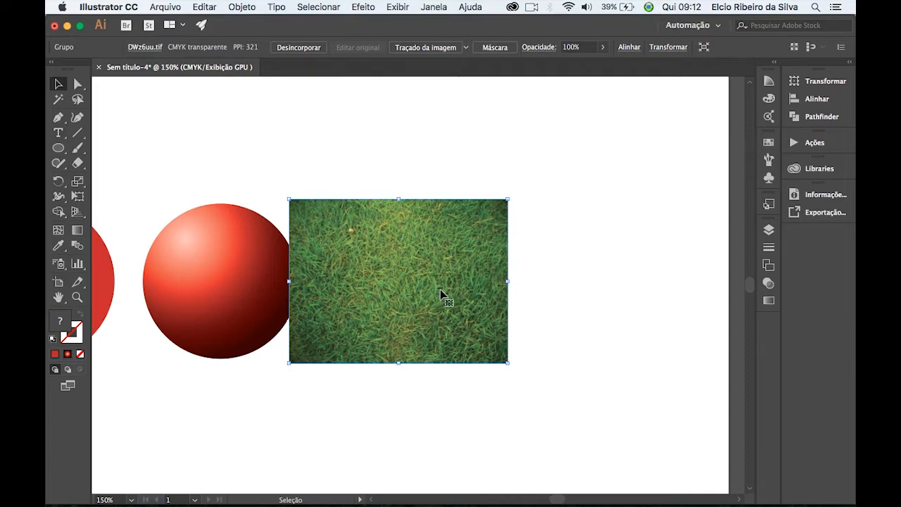
pyautogui.moveTo(451, 326); pyautogui.dragTo(456, 326)
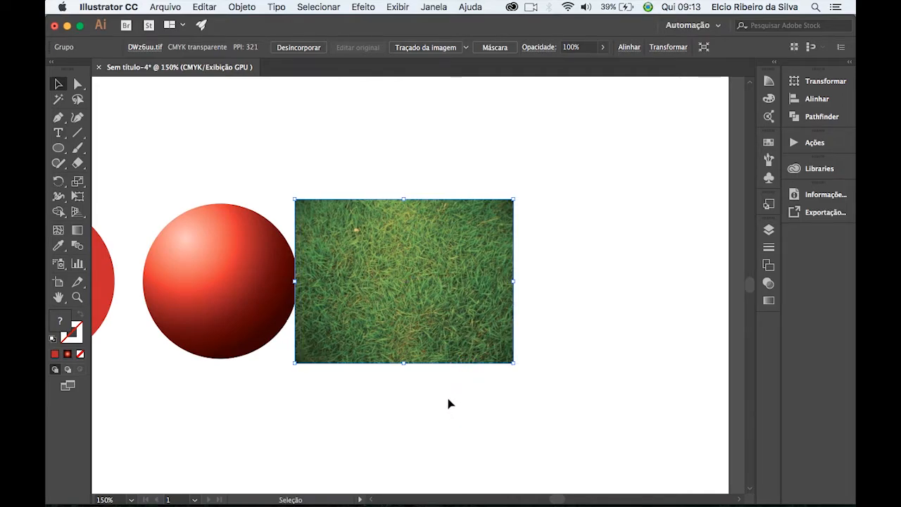
# Send the grass image to the back, behind the third red circle, and clear the selection.
pyautogui.rightClick(440, 242)
pyautogui.moveTo(512, 368)
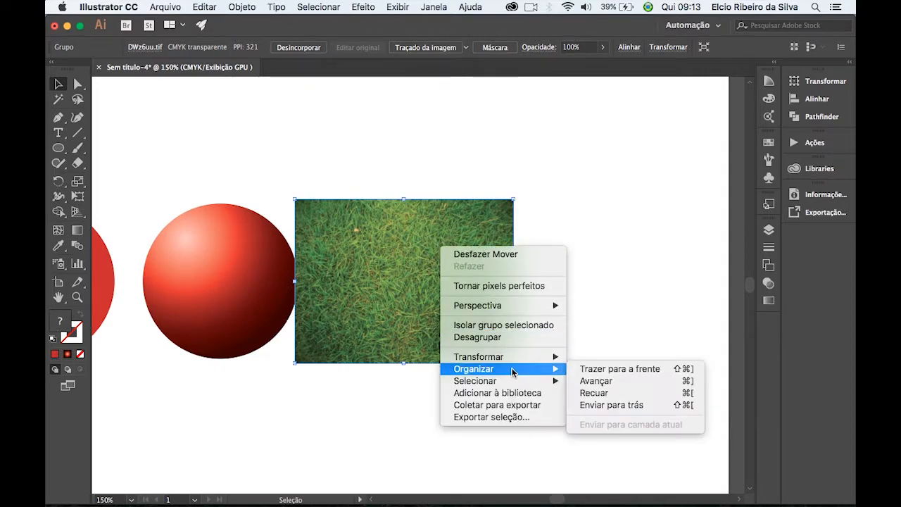
pyautogui.click(611, 407)
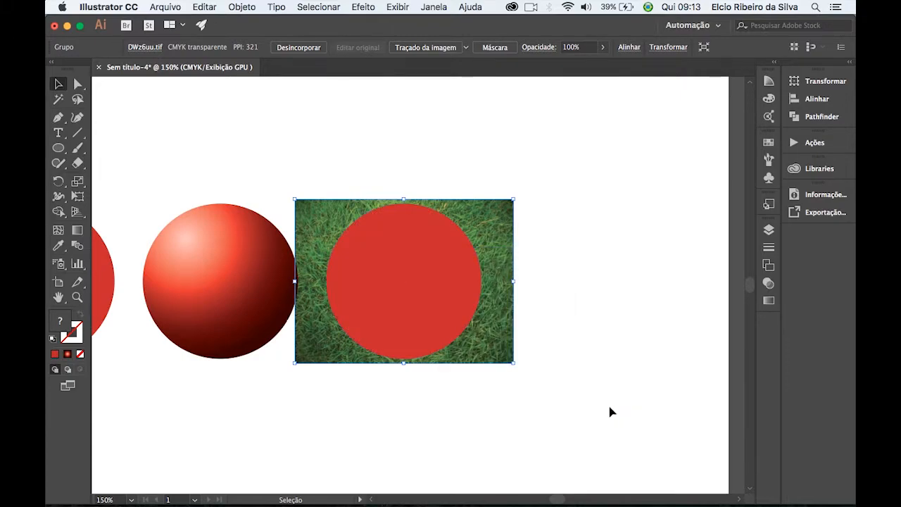
pyautogui.click(574, 324)
# Select the third circle together with the grass image and make a clipping mask from them.
pyautogui.press('super+equal')
pyautogui.press('v')
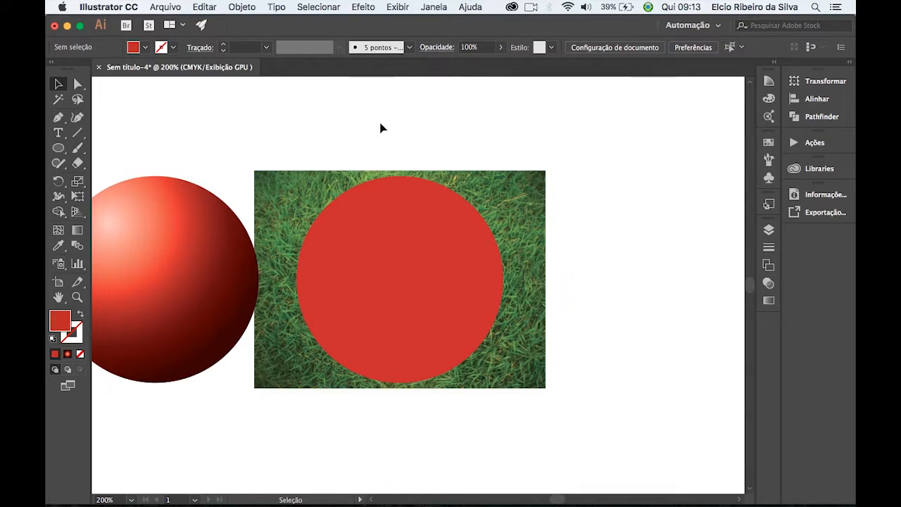
pyautogui.moveTo(470, 270); pyautogui.dragTo(462, 280)
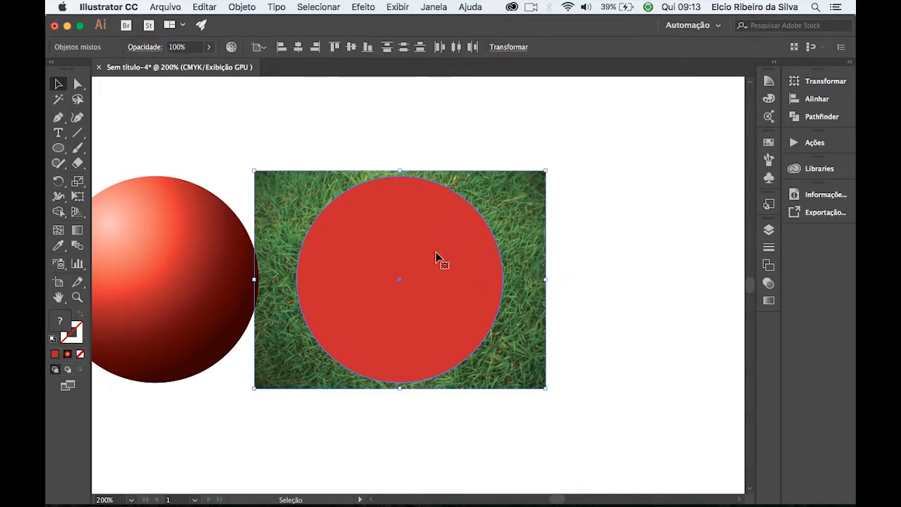
pyautogui.rightClick(419, 231)
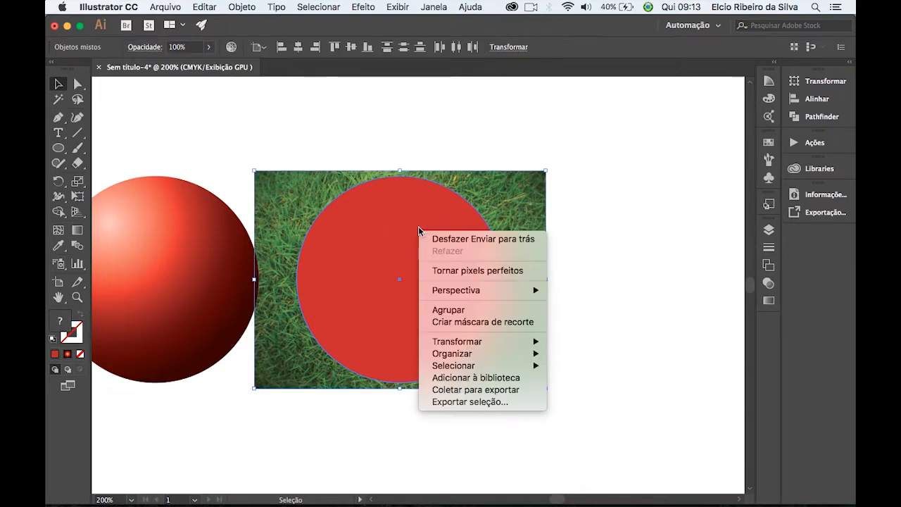
pyautogui.click(502, 324)
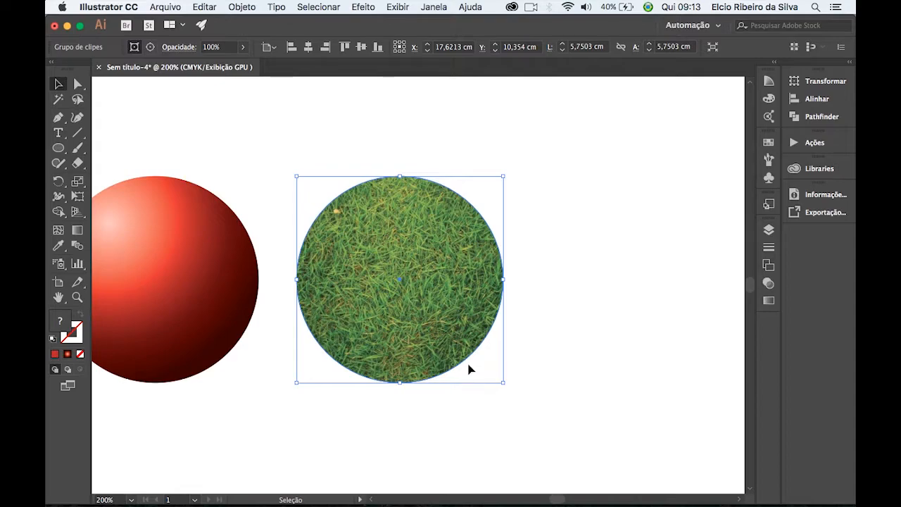
# Deselect the clipped grass circle and examine its fill at different magnifications beside the flat and gradient circles.
pyautogui.press('super+minus')
pyautogui.press('super+minus')
pyautogui.moveTo(326, 379); pyautogui.dragTo(381, 372)
pyautogui.click(418, 143)
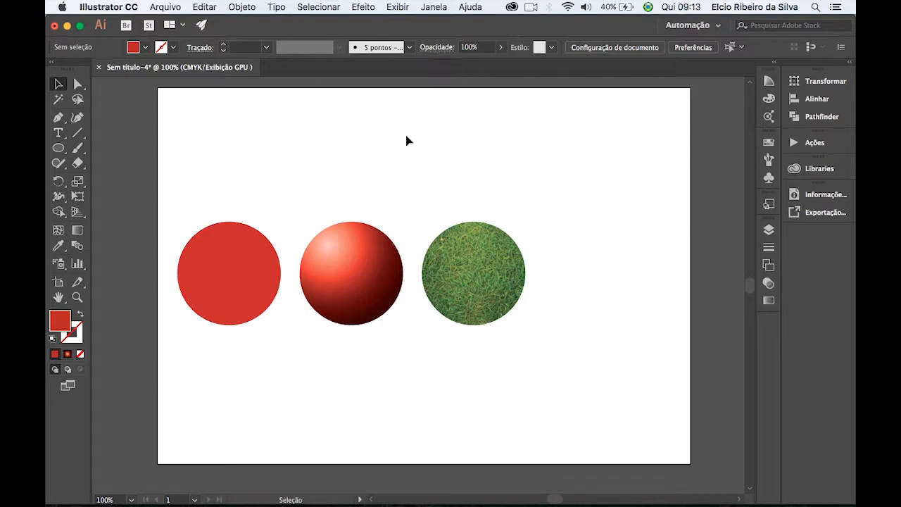
pyautogui.press('super+plus')
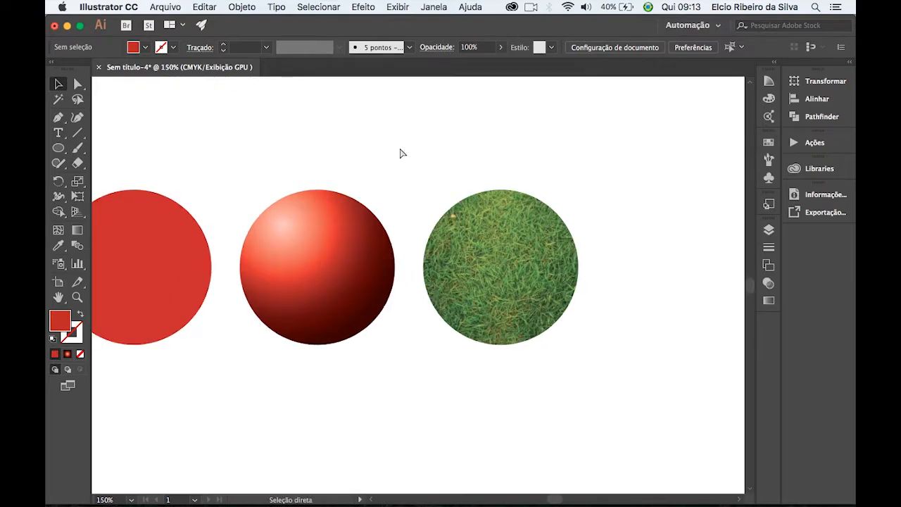
pyautogui.press('super+minus')
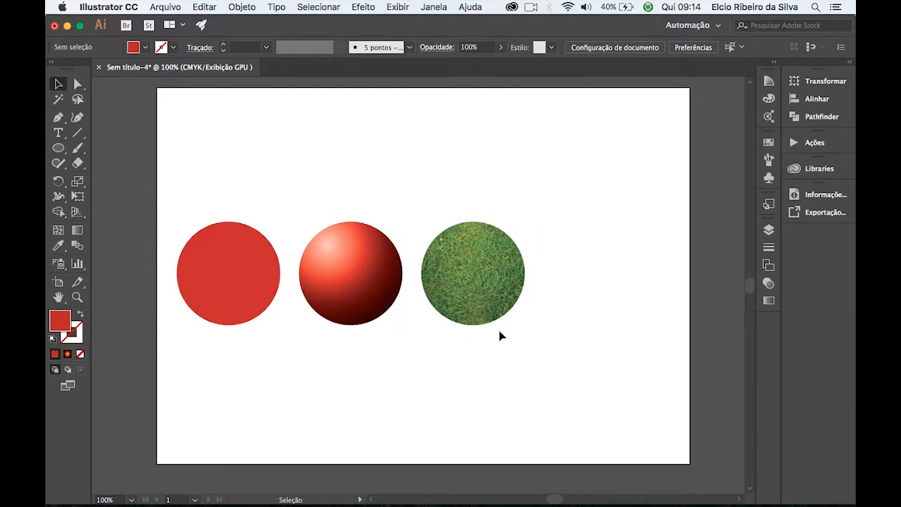
pyautogui.press('super+equal')
pyautogui.press('super+equal')
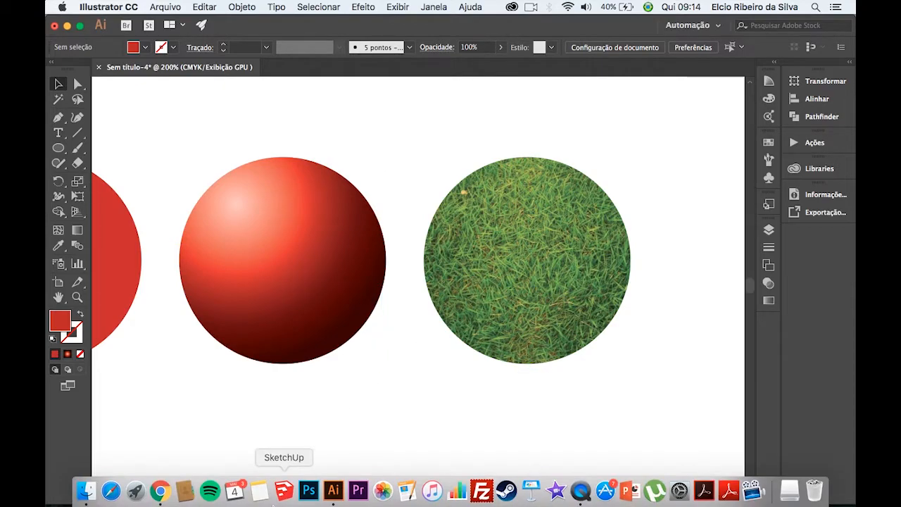
# Undo the clipping mask and move the grass image clear of the third circle, above the row.
pyautogui.rightClick(498, 306)
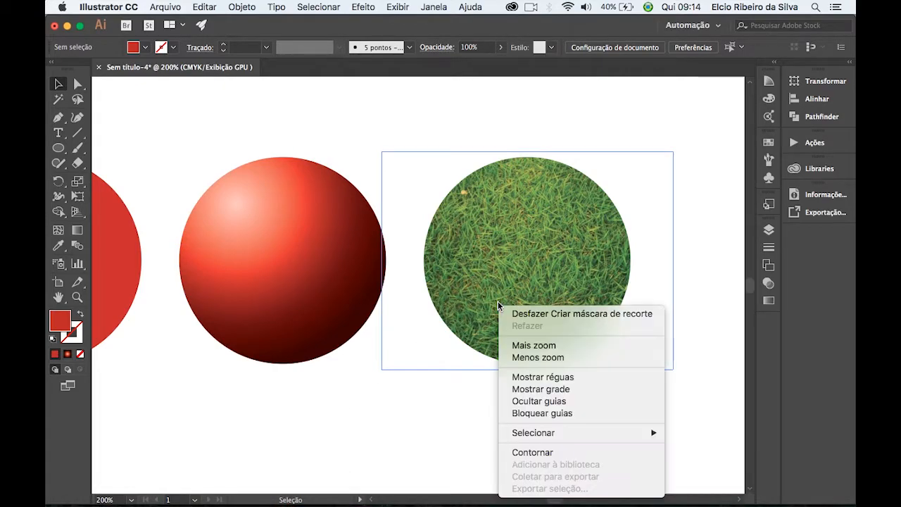
pyautogui.click(543, 314)
pyautogui.click(533, 137)
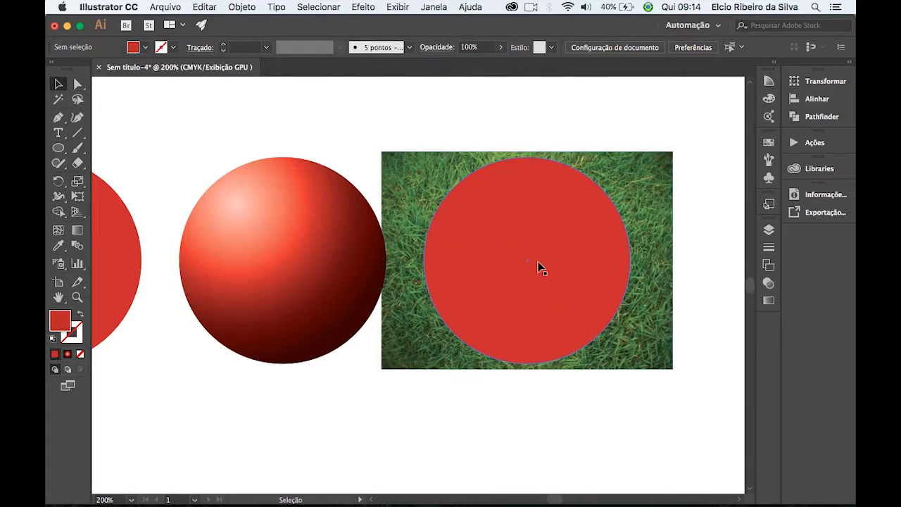
pyautogui.press('super+minus')
pyautogui.moveTo(577, 246); pyautogui.dragTo(422, 85)
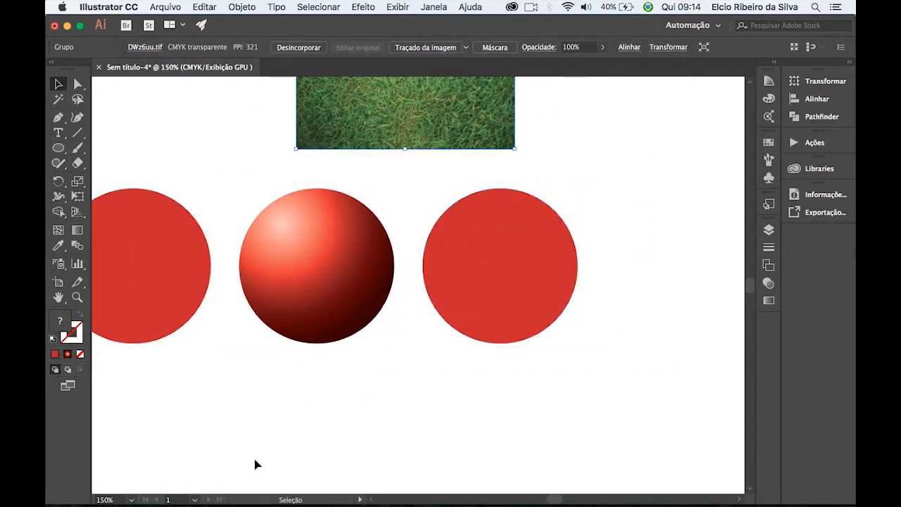
# Switch to Chrome and close the tab showing the full-size grass wallpaper.
pyautogui.moveTo(258, 492)
pyautogui.click(161, 491)
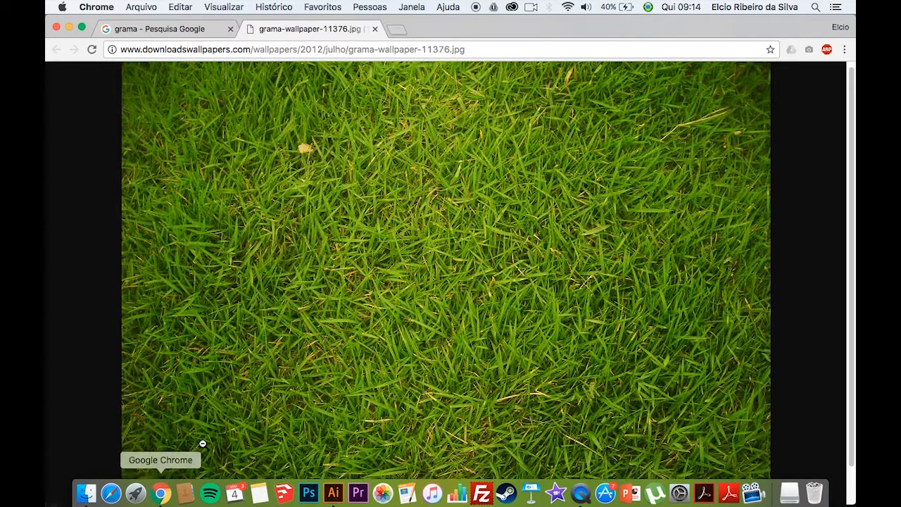
pyautogui.click(374, 29)
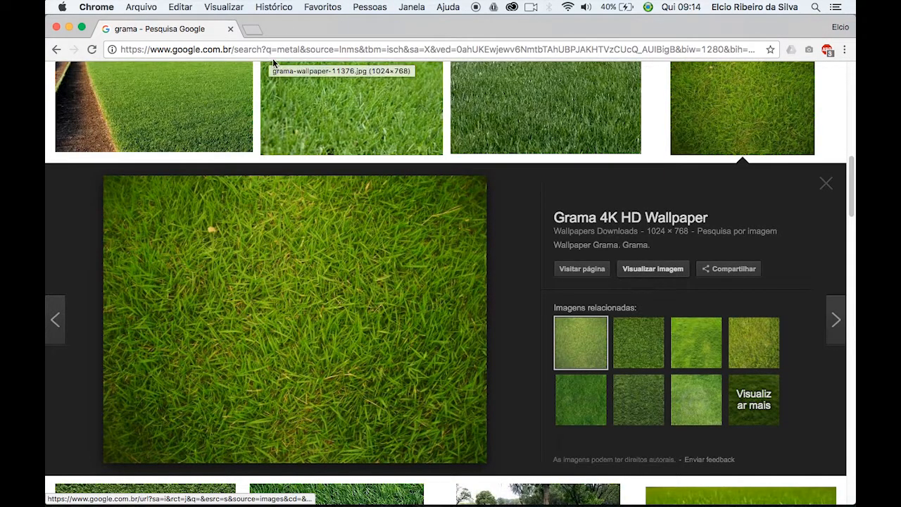
# Search for images of "pessoa sorrindo" and look through the results.
pyautogui.scroll(10, 290, 74)
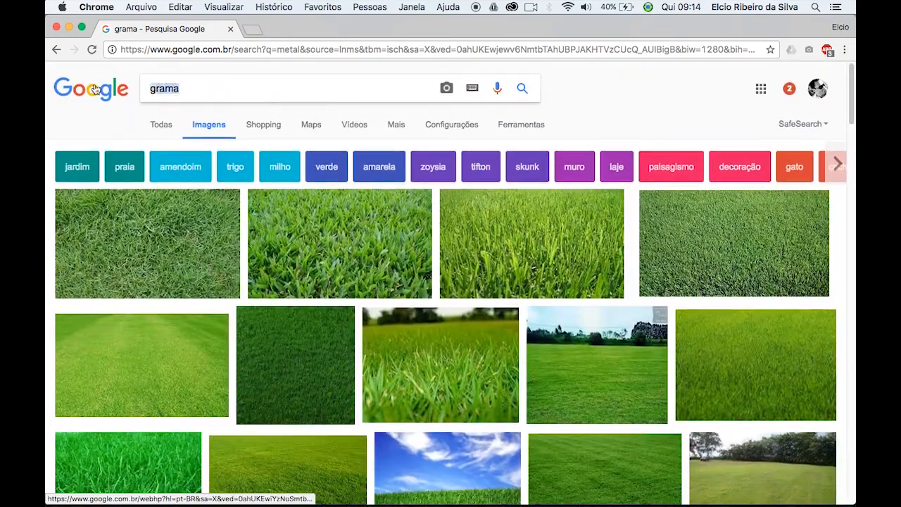
pyautogui.write('pesso')
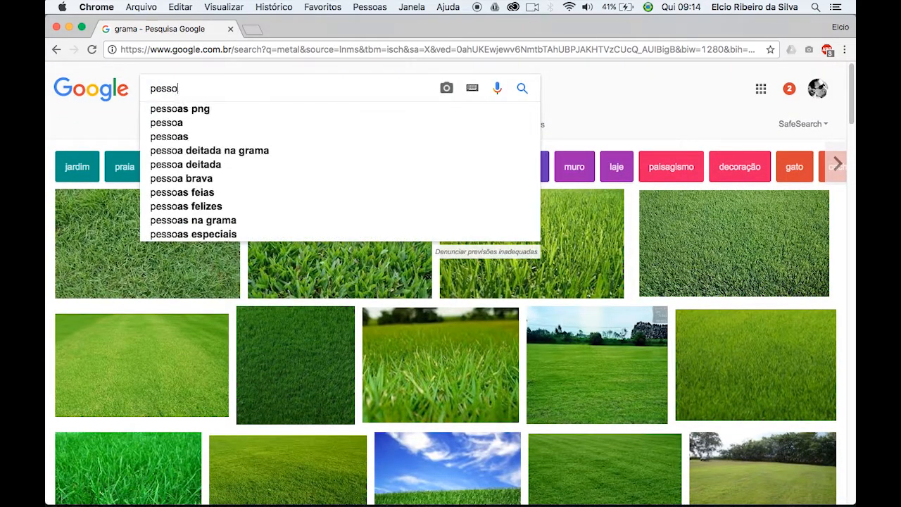
pyautogui.write('a sorrindo')
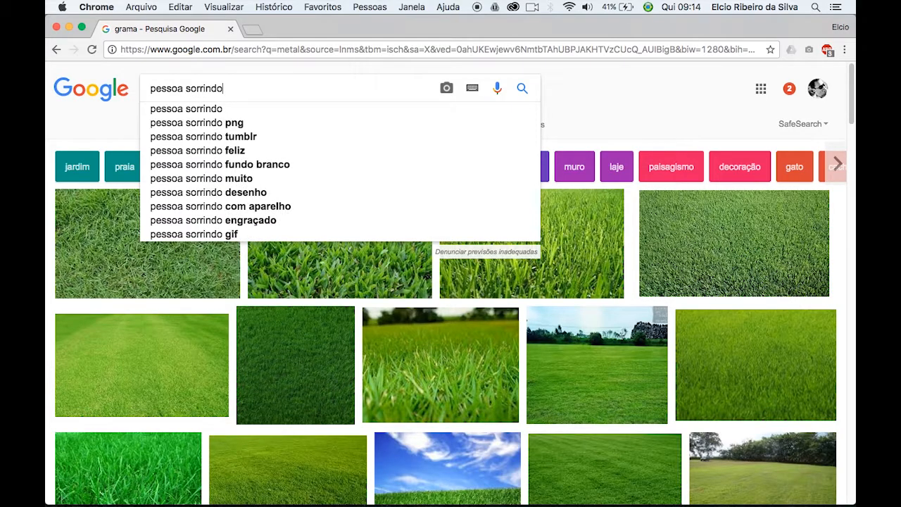
pyautogui.press('Return')
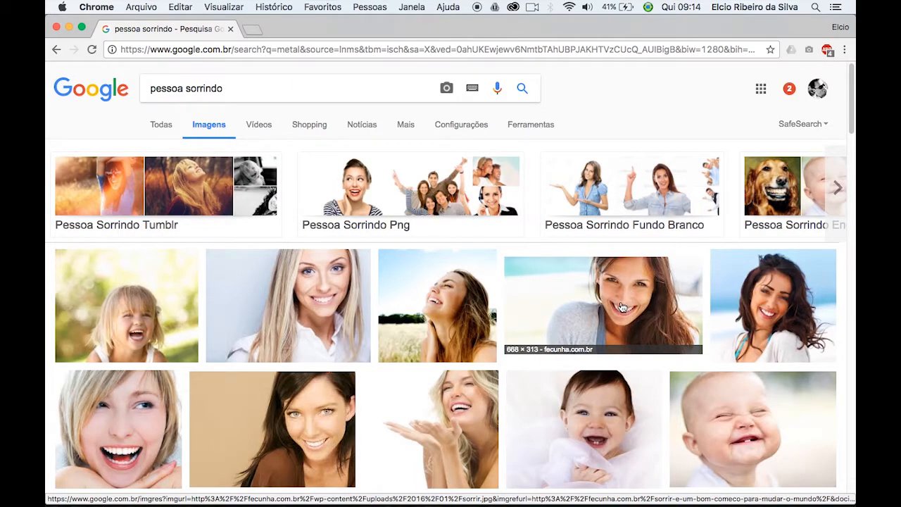
pyautogui.scroll(-3, 625, 314)
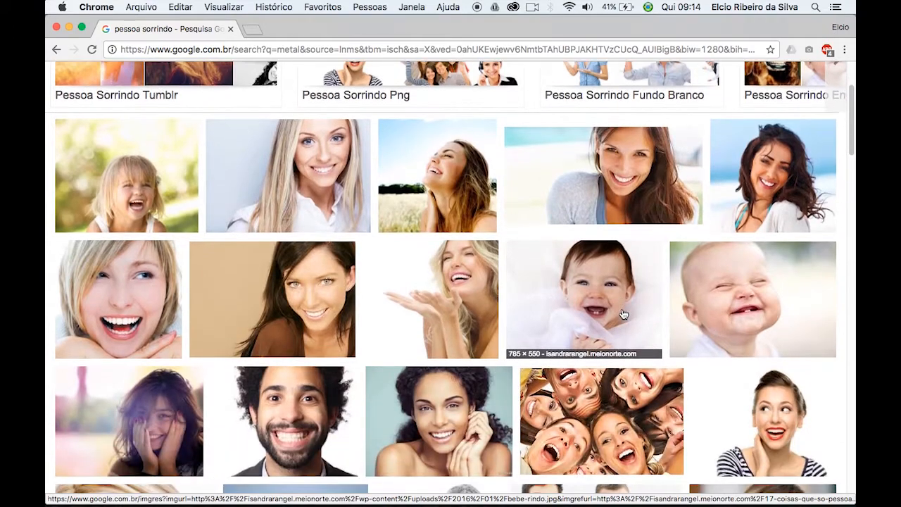
# Open the full-size fecunha.com.br photo of the smiling dark-haired woman from the image results and copy it.
pyautogui.scroll(2, 622, 313)
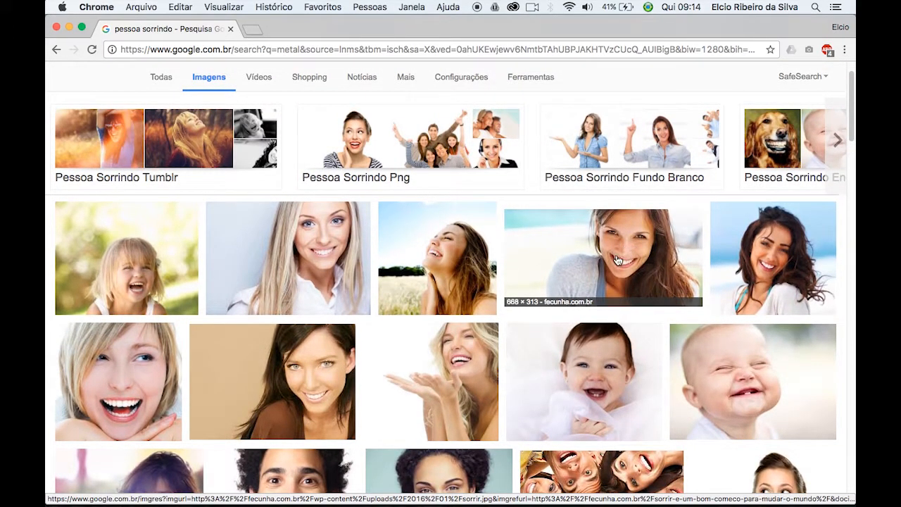
pyautogui.click(622, 255)
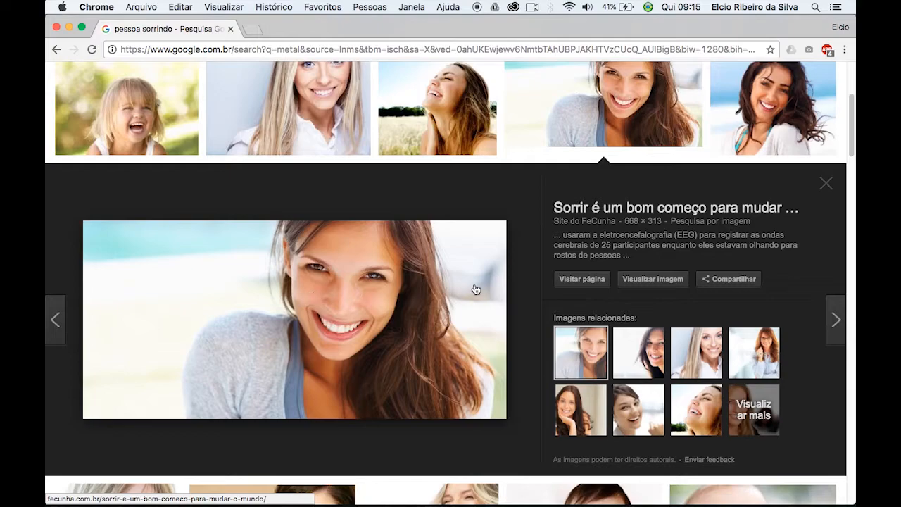
pyautogui.click(646, 280)
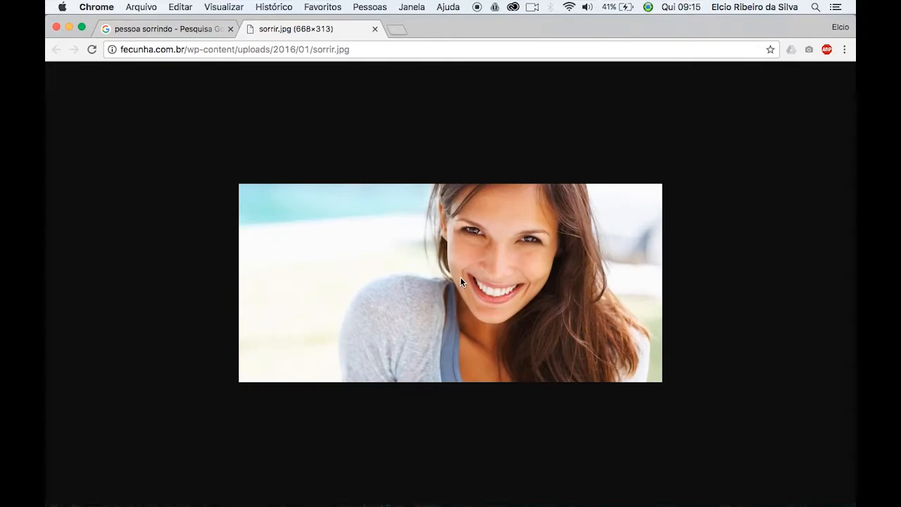
pyautogui.rightClick(460, 276)
pyautogui.click(524, 315)
# Switch to Illustrator and paste the copied photo onto the artboard.
pyautogui.moveTo(382, 496)
pyautogui.click(333, 491)
pyautogui.click(398, 422)
pyautogui.press('super+v')
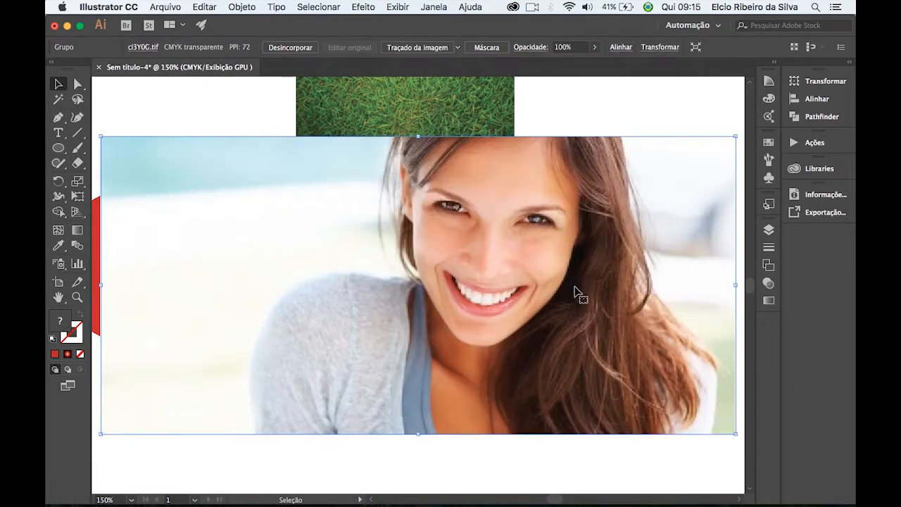
# Scale the pasted photo down proportionally and position it so the woman's face covers the third circle.
pyautogui.moveTo(734, 136); pyautogui.dragTo(506, 244)
pyautogui.moveTo(425, 378); pyautogui.dragTo(535, 320)
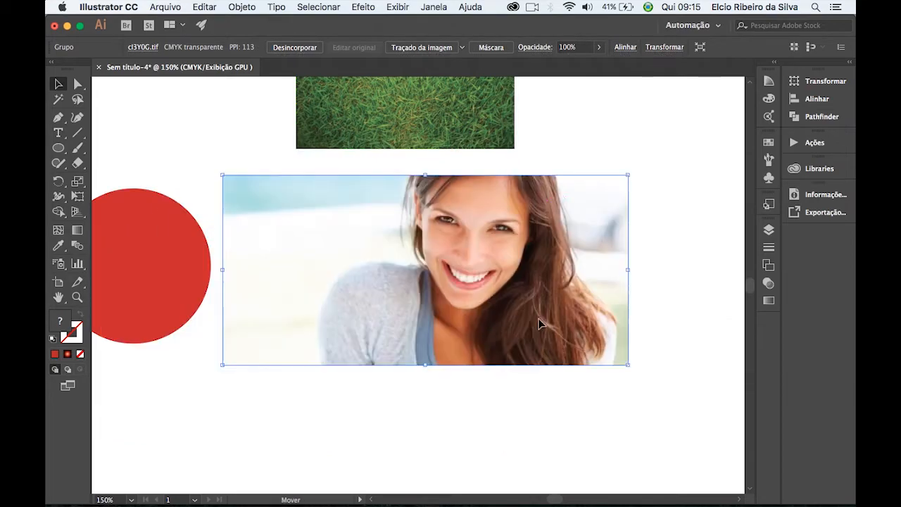
pyautogui.moveTo(627, 364); pyautogui.dragTo(583, 343)
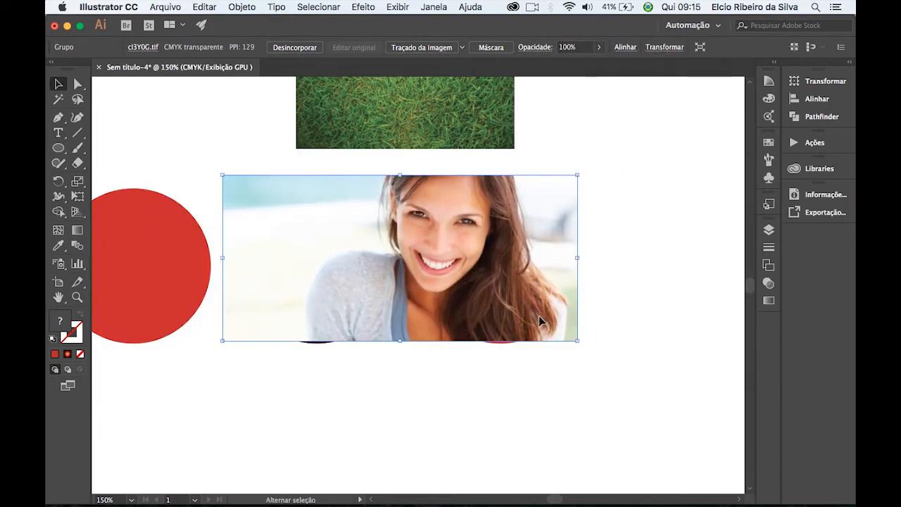
pyautogui.moveTo(513, 298); pyautogui.dragTo(548, 298)
pyautogui.moveTo(613, 174); pyautogui.dragTo(596, 183)
pyautogui.moveTo(562, 305); pyautogui.dragTo(591, 312)
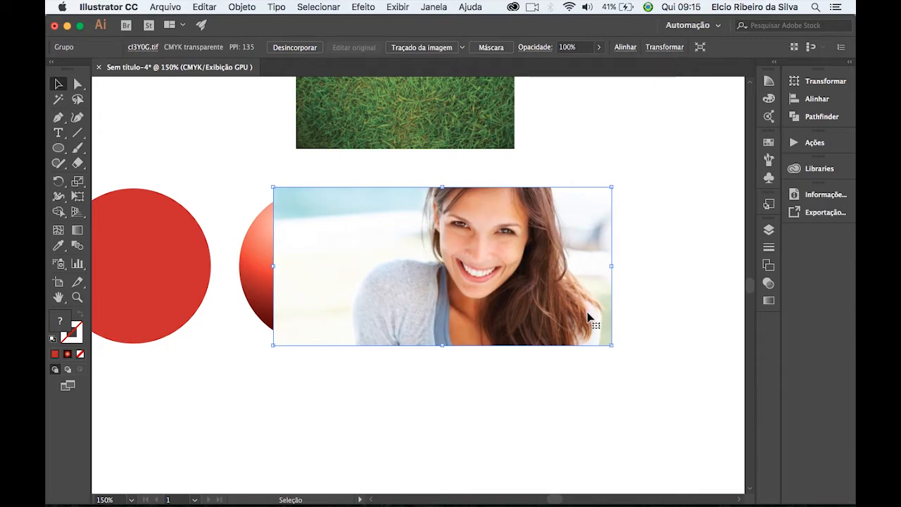
# Send the photo to the back and clip it with the third circle using a clipping mask.
pyautogui.rightClick(551, 243)
pyautogui.moveTo(641, 366)
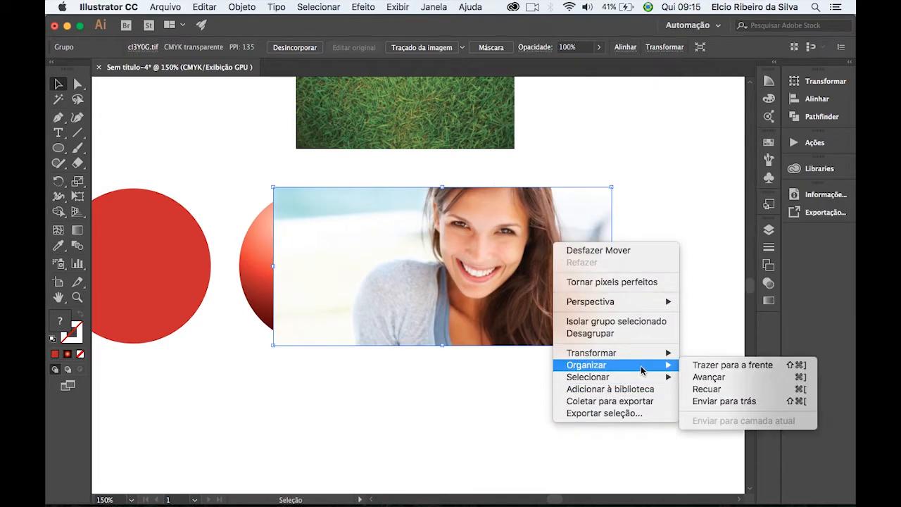
pyautogui.click(701, 401)
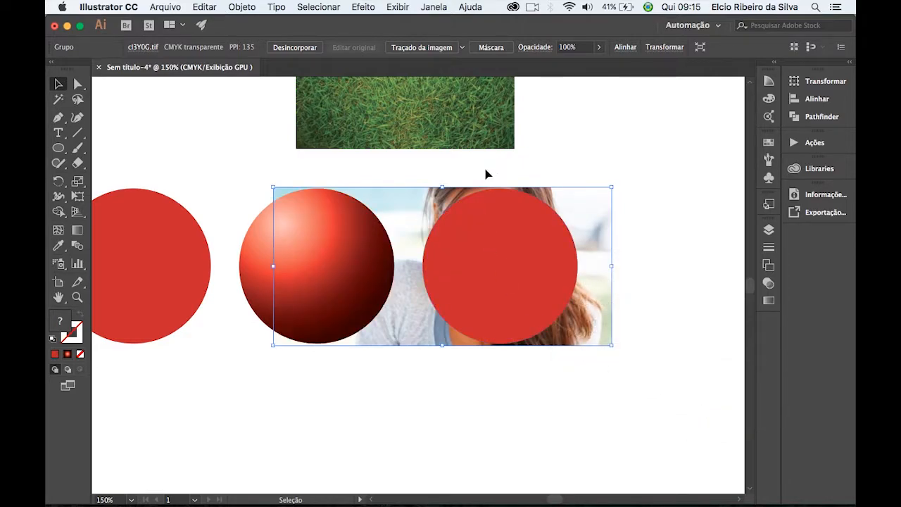
pyautogui.keyDown('shift'); pyautogui.click(527, 239); pyautogui.keyUp('shift')
pyautogui.rightClick(535, 239)
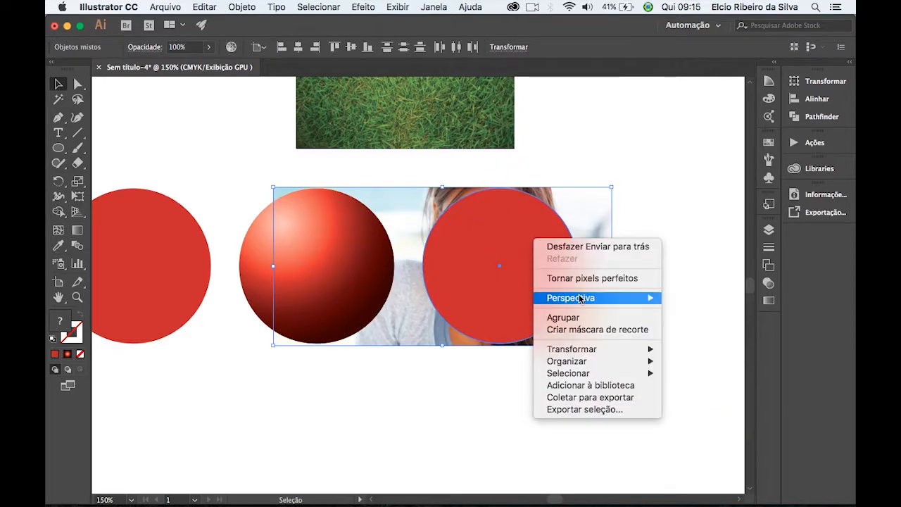
pyautogui.click(607, 332)
pyautogui.click(623, 331)
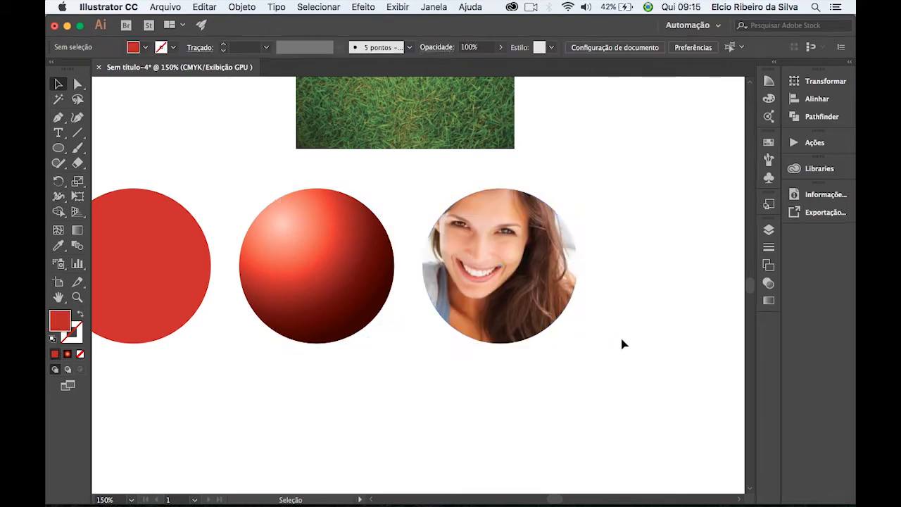
# Isolate the clip group to shift the photo rightward inside the circle, then exit isolation and nudge the whole clipped circle slightly left.
pyautogui.press('super+equal')
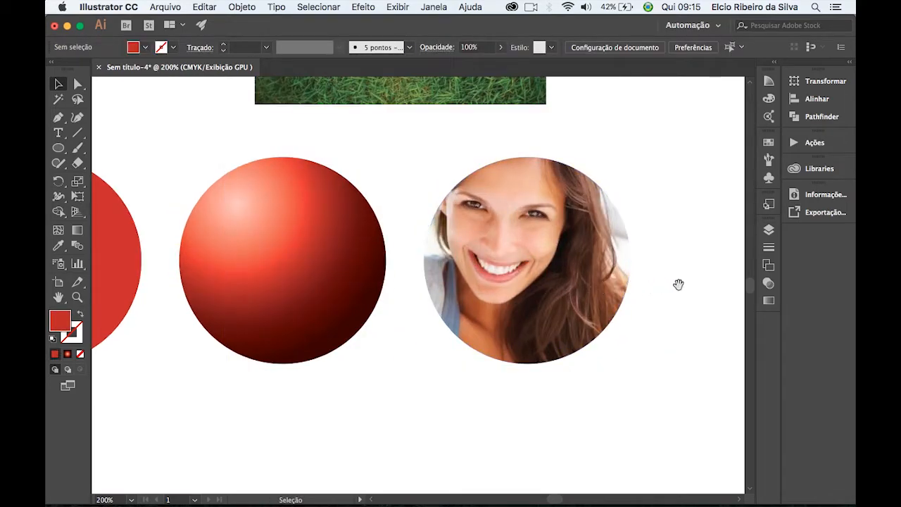
pyautogui.moveTo(678, 281); pyautogui.dragTo(542, 306)
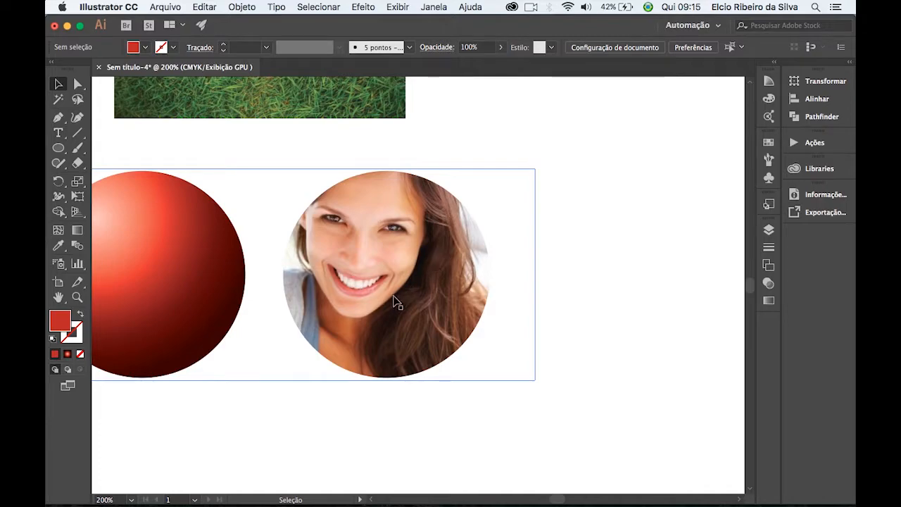
pyautogui.rightClick(378, 245)
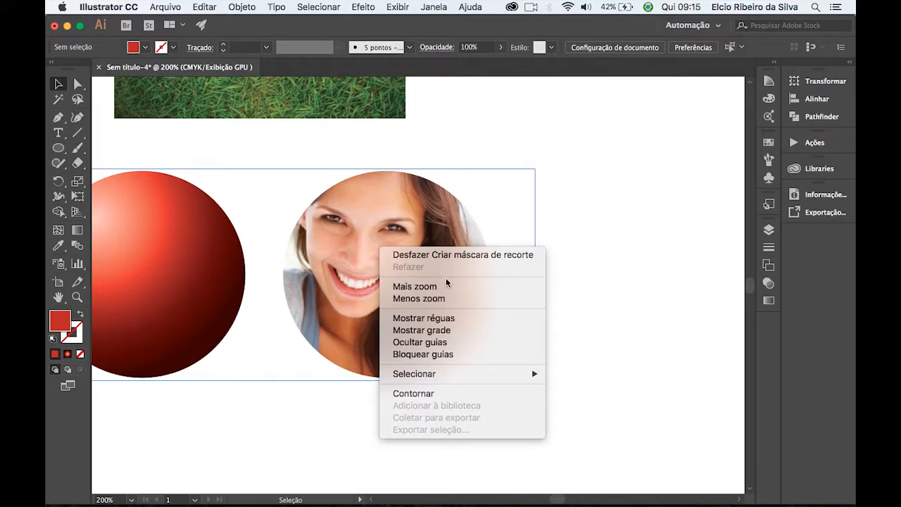
pyautogui.click(566, 236)
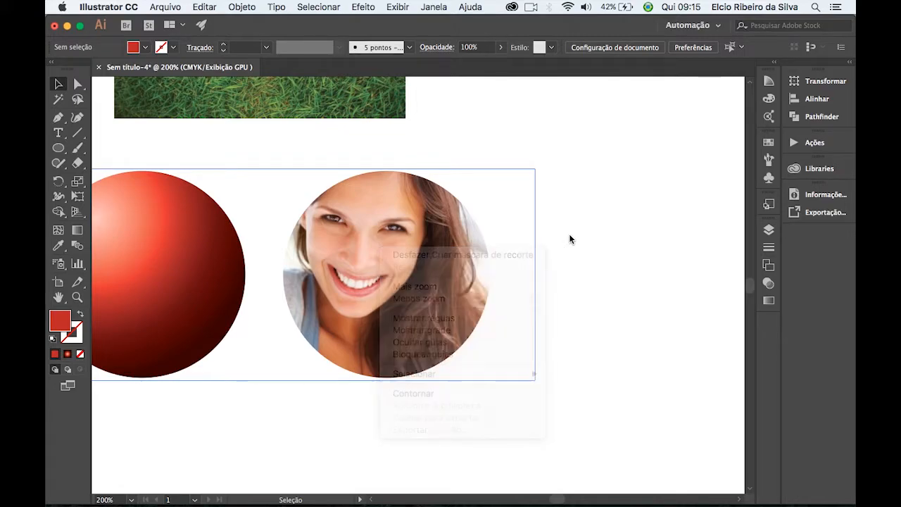
pyautogui.doubleClick(415, 295)
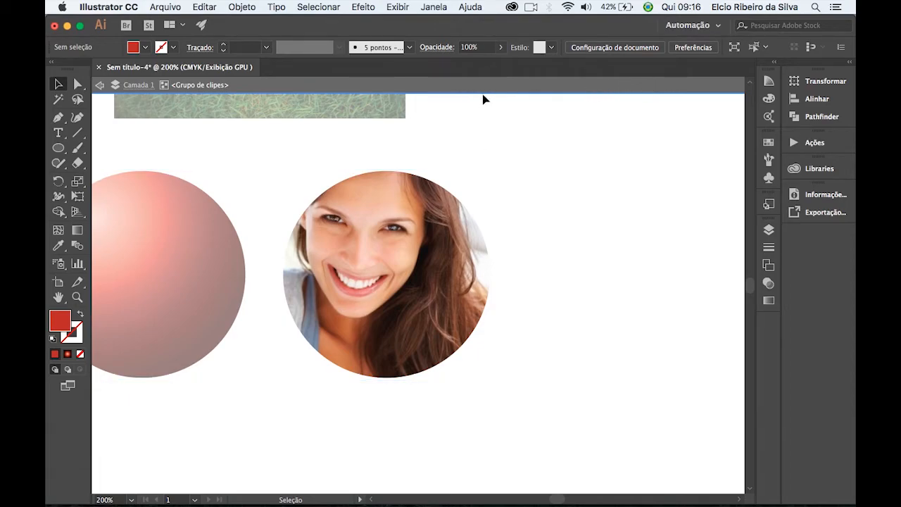
pyautogui.moveTo(402, 302)
pyautogui.mouseDown()
pyautogui.moveTo(426, 308)
pyautogui.moveTo(392, 312)
pyautogui.moveTo(400, 315)
pyautogui.mouseUp()
pyautogui.moveTo(411, 277); pyautogui.dragTo(404, 296)
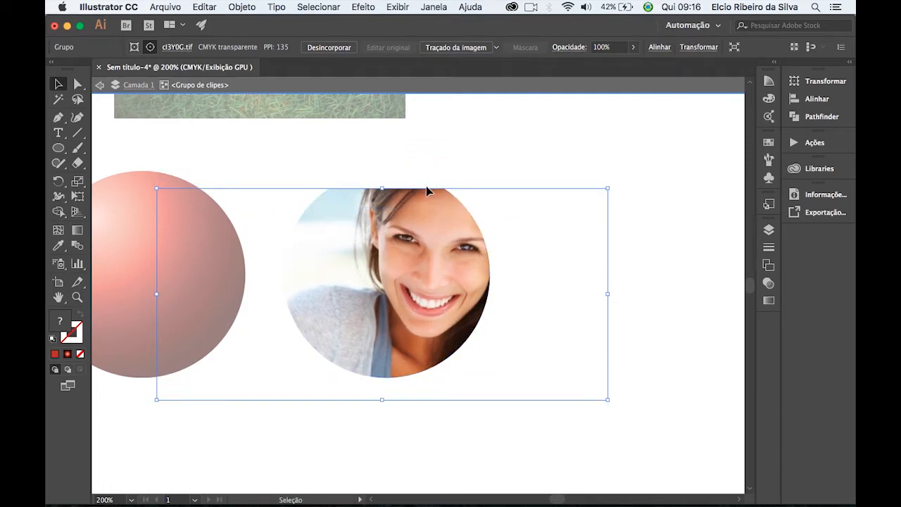
pyautogui.moveTo(428, 310); pyautogui.dragTo(403, 311)
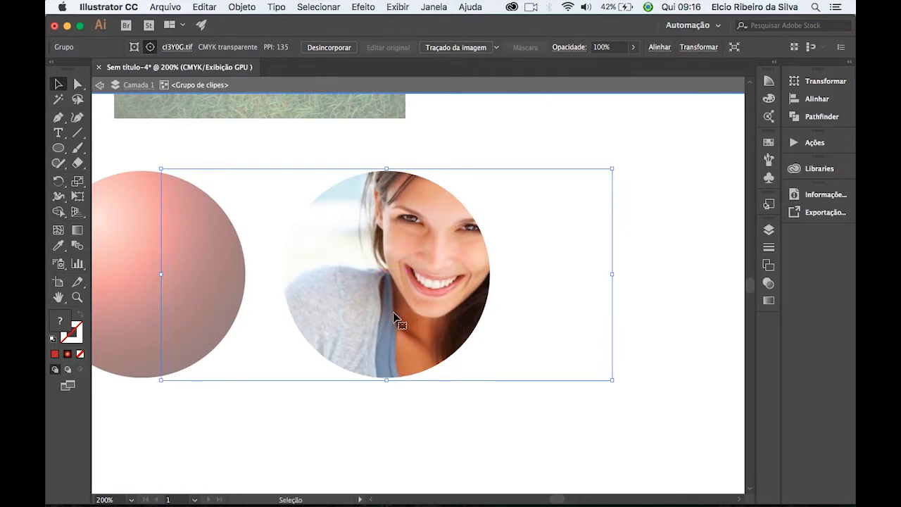
pyautogui.doubleClick(499, 139)
pyautogui.moveTo(417, 324); pyautogui.dragTo(396, 306)
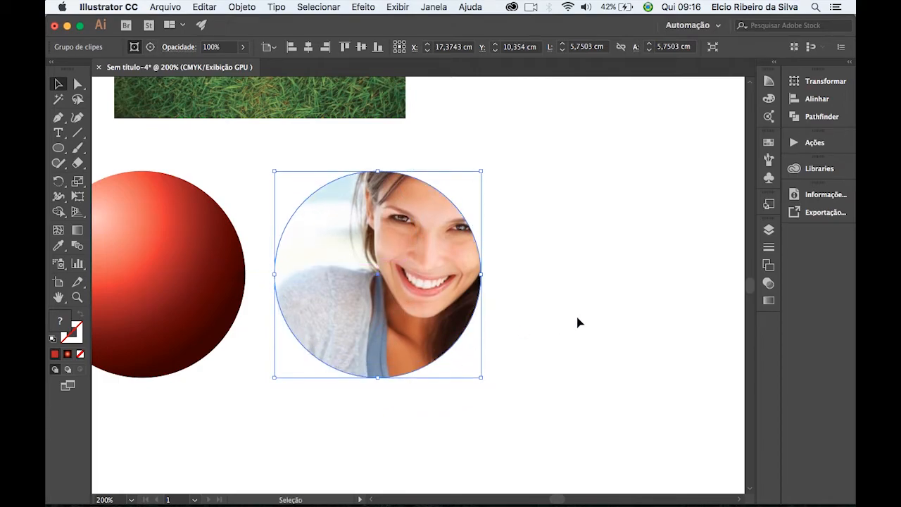
# Release the third circle's clipping mask and delete the photo of the smiling woman.
pyautogui.rightClick(392, 246)
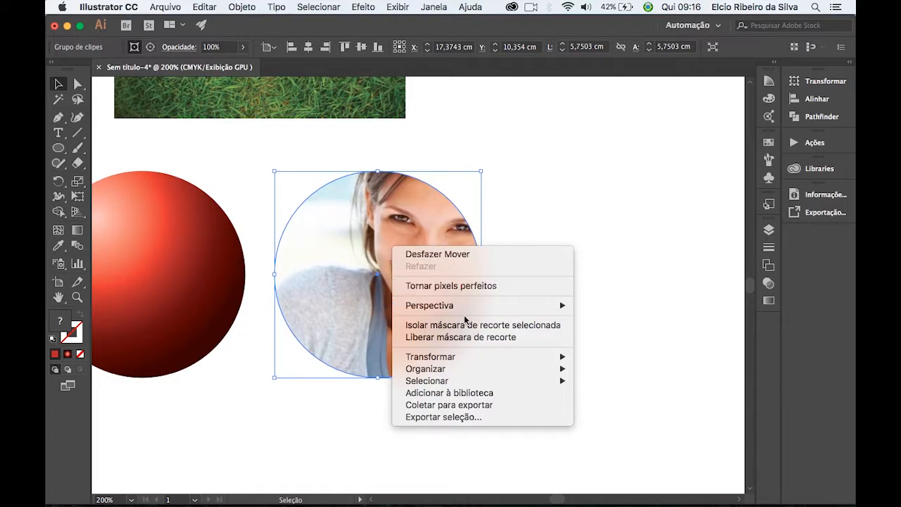
pyautogui.click(461, 339)
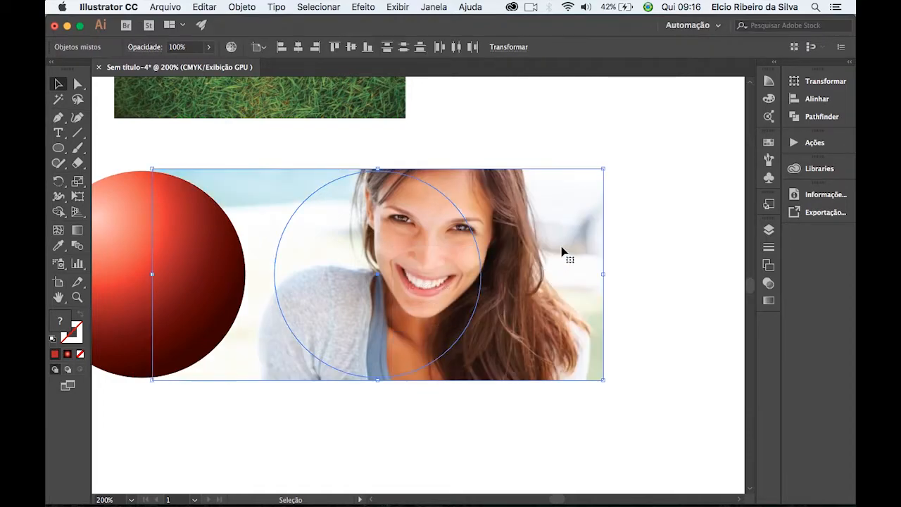
pyautogui.click(613, 153)
pyautogui.click(545, 218)
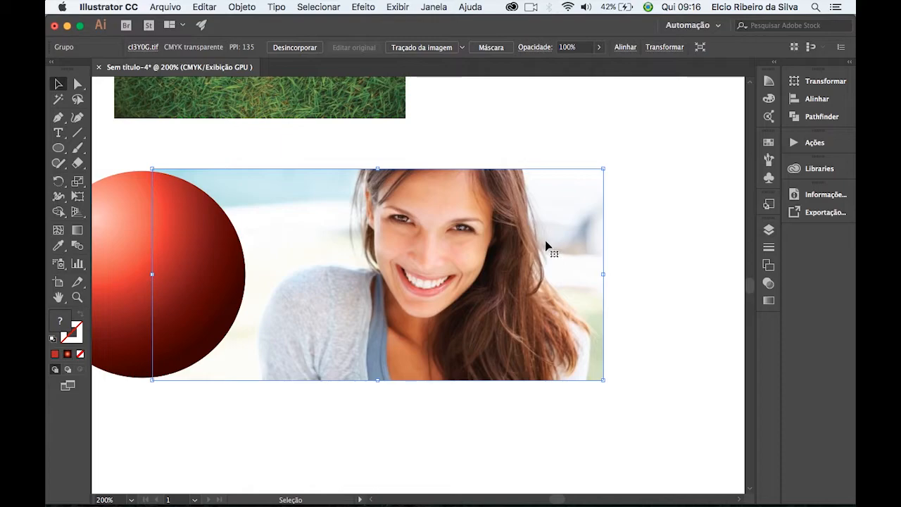
pyautogui.press('Delete')
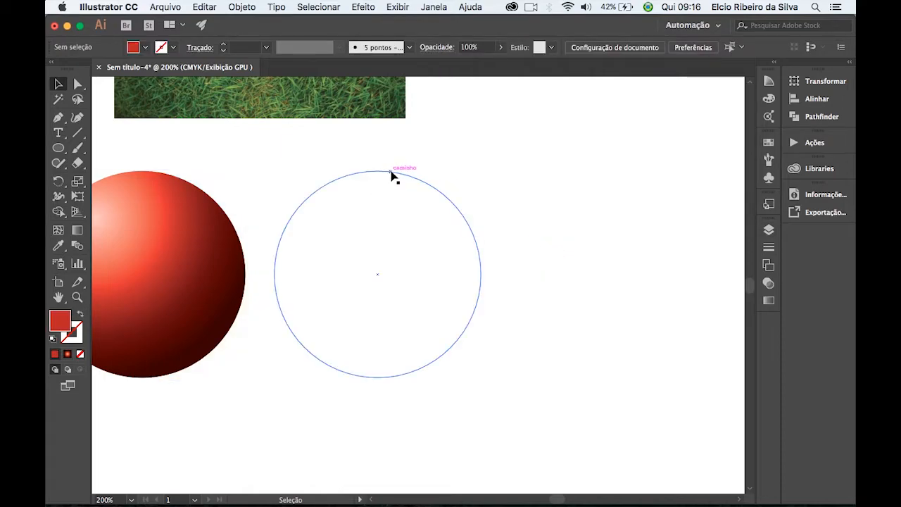
# Fill the emptied third circle with the flat red and move the grass image down behind it.
pyautogui.click(392, 176)
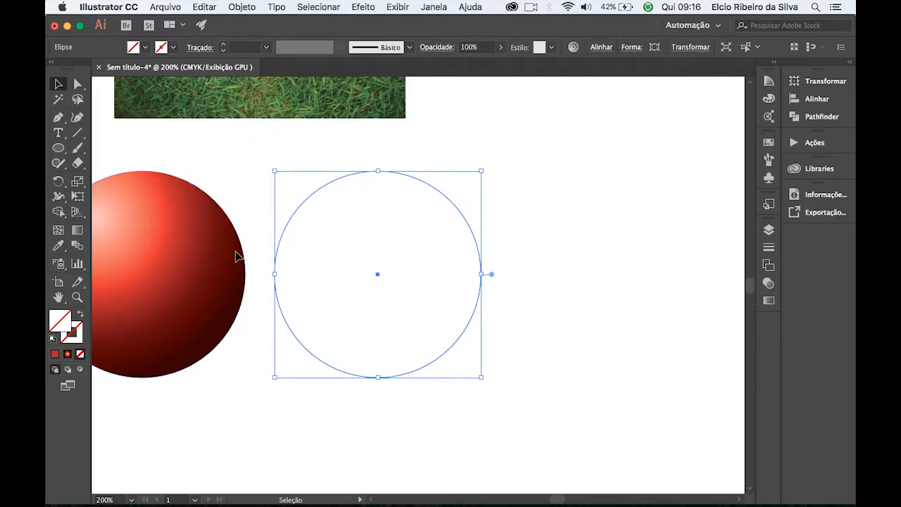
pyautogui.click(55, 354)
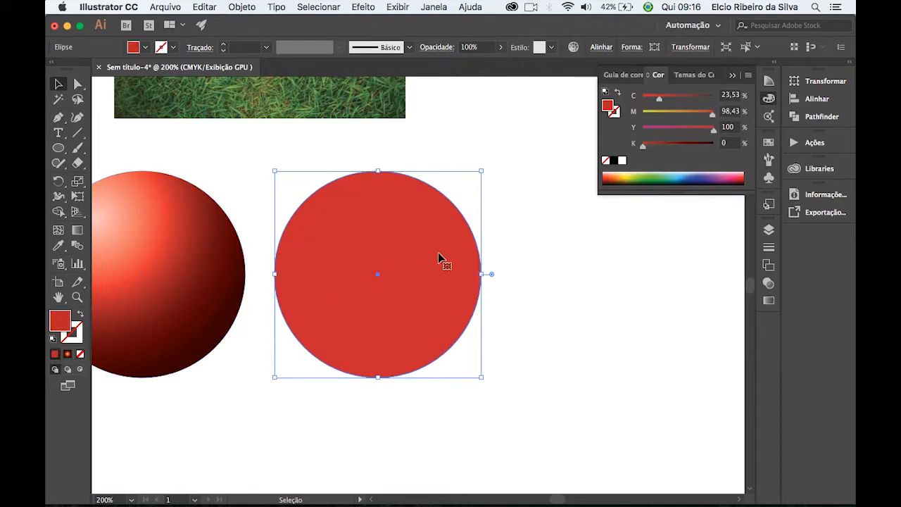
pyautogui.click(451, 117)
pyautogui.moveTo(367, 117); pyautogui.dragTo(488, 371)
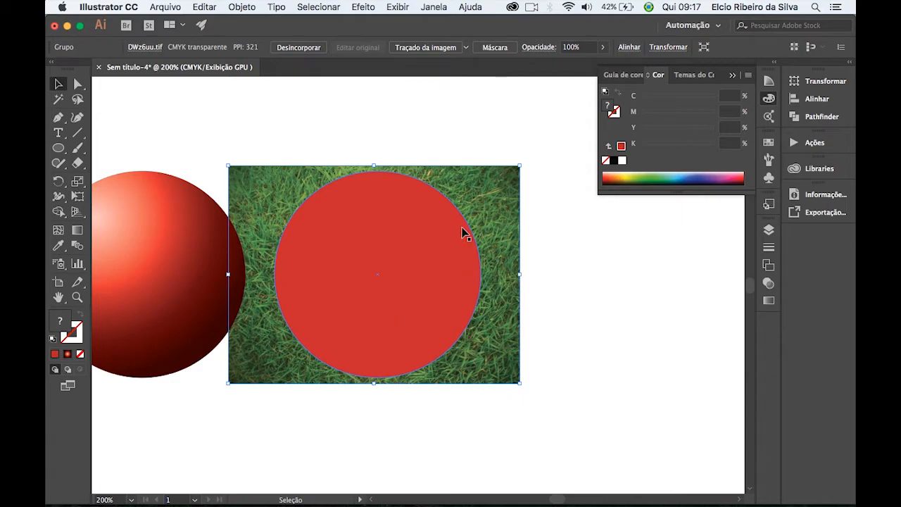
# Clip the grass image with the third circle using a clipping mask, deselect it and close the colour settings.
pyautogui.keyDown('shift'); pyautogui.click(431, 264); pyautogui.keyUp('shift')
pyautogui.rightClick(398, 240)
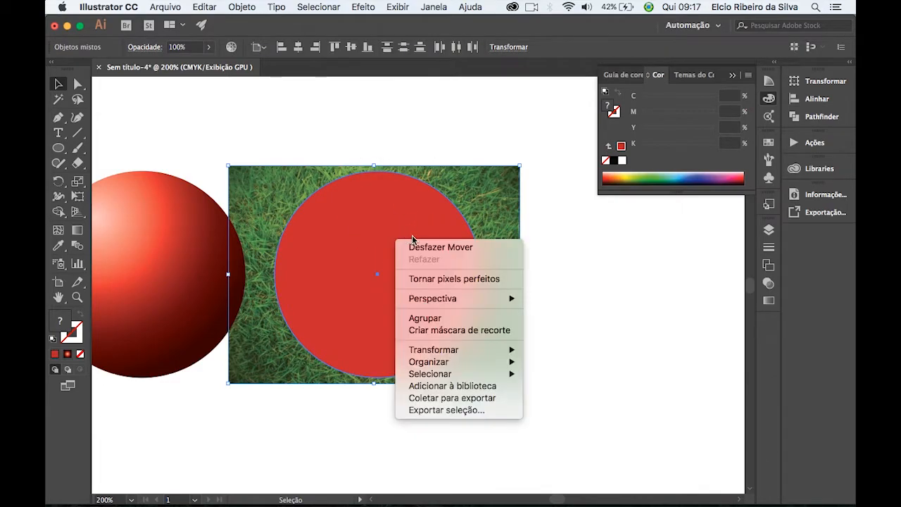
pyautogui.click(479, 330)
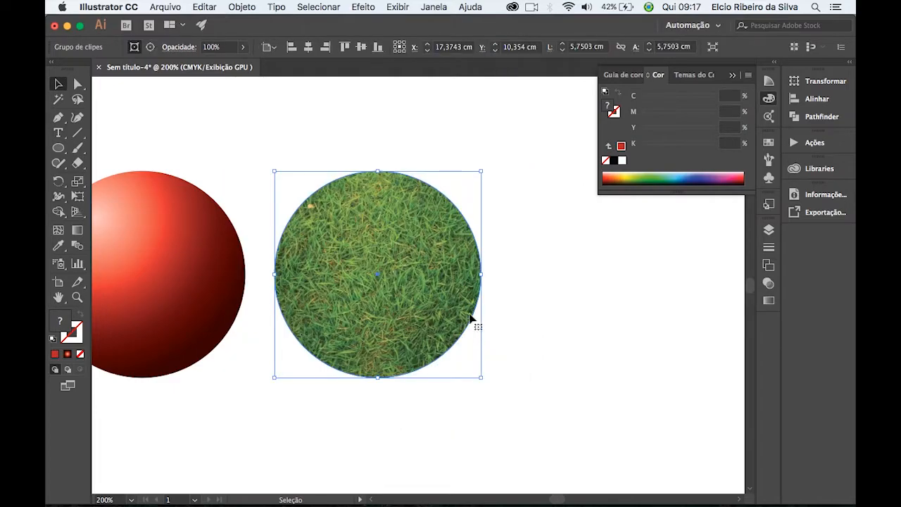
pyautogui.click(573, 315)
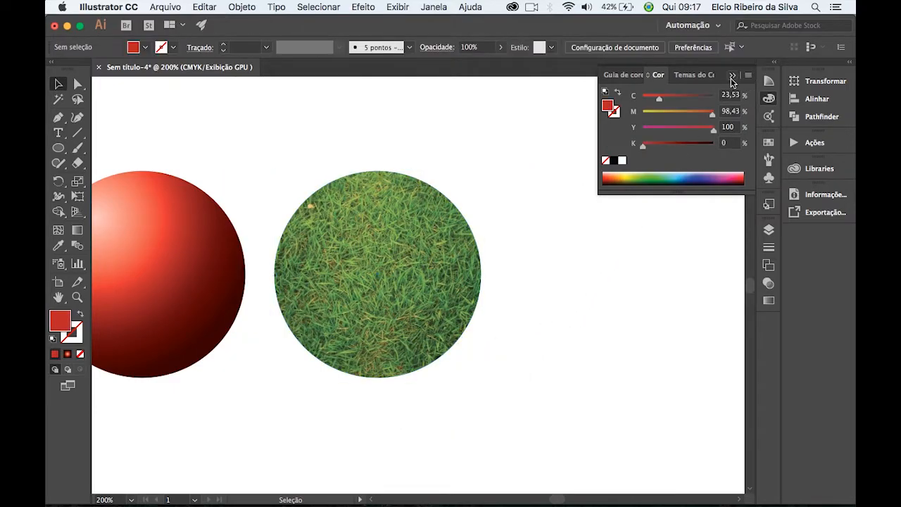
pyautogui.click(731, 76)
# Duplicate the first flat red circle to the right of the grass circle as the fourth in the row.
pyautogui.press('super+minus')
pyautogui.press('super+minus')
pyautogui.moveTo(309, 196); pyautogui.dragTo(335, 183)
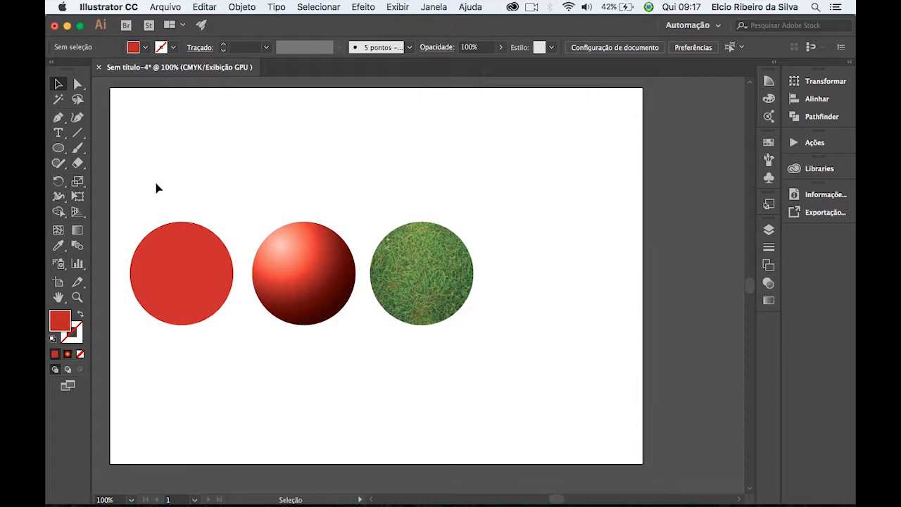
pyautogui.click(207, 273)
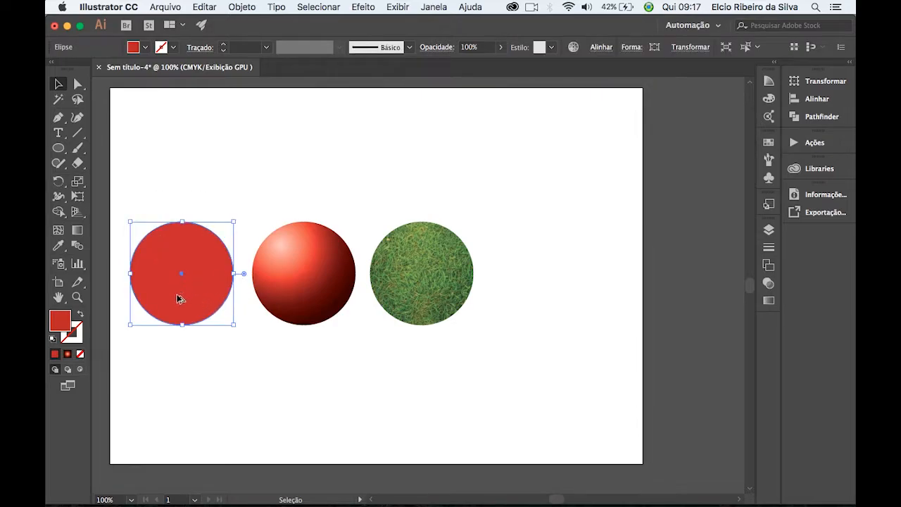
pyautogui.moveTo(176, 301); pyautogui.dragTo(544, 304)
pyautogui.click(509, 175)
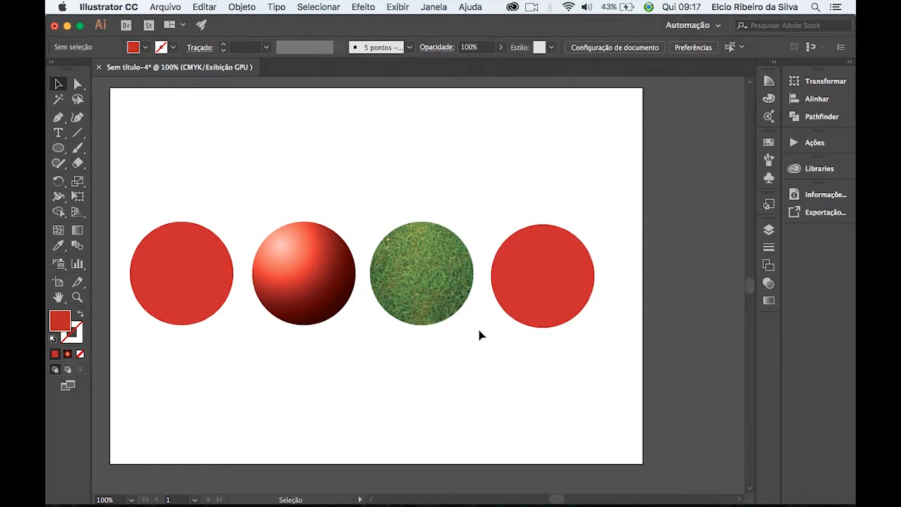
# Move all four circles together up to the top of the artboard and deselect them.
pyautogui.press('super+equal')
pyautogui.press('super+equal')
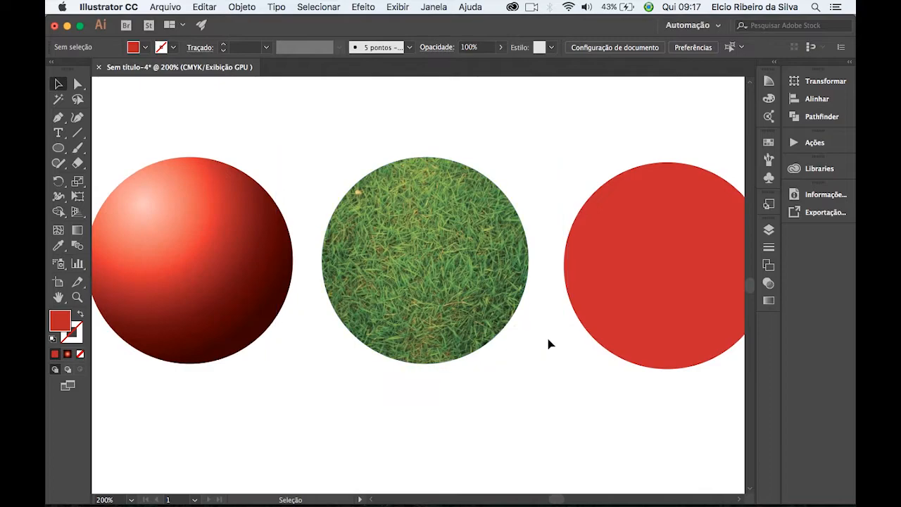
pyautogui.moveTo(629, 405); pyautogui.dragTo(577, 200)
pyautogui.moveTo(426, 270); pyautogui.dragTo(500, 291)
pyautogui.press('super+minus')
pyautogui.press('super+minus')
pyautogui.moveTo(245, 136); pyautogui.dragTo(560, 260)
pyautogui.moveTo(529, 229); pyautogui.dragTo(531, 153)
pyautogui.click(471, 283)
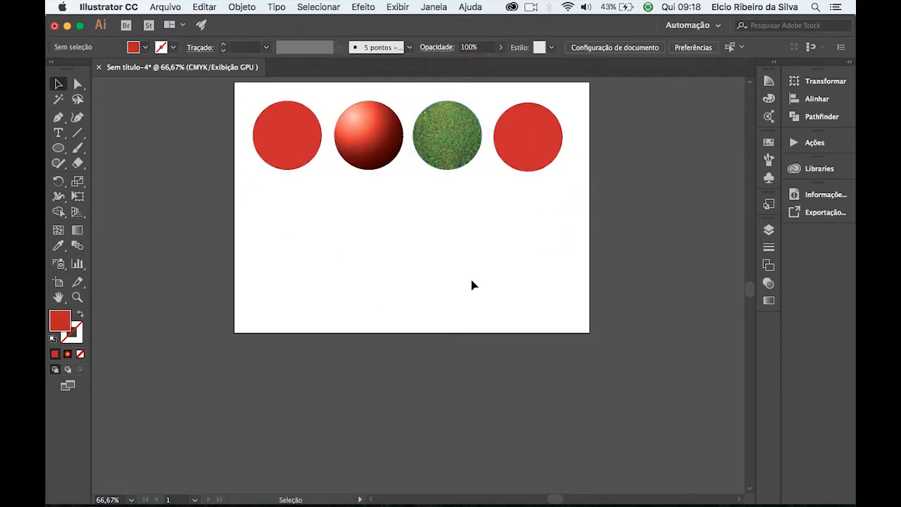
# Draw a small red circle with the Ellipse tool in the empty area of the artboard below the row.
pyautogui.press('super+plus')
pyautogui.press('super+plus')
pyautogui.moveTo(438, 231); pyautogui.dragTo(446, 302)
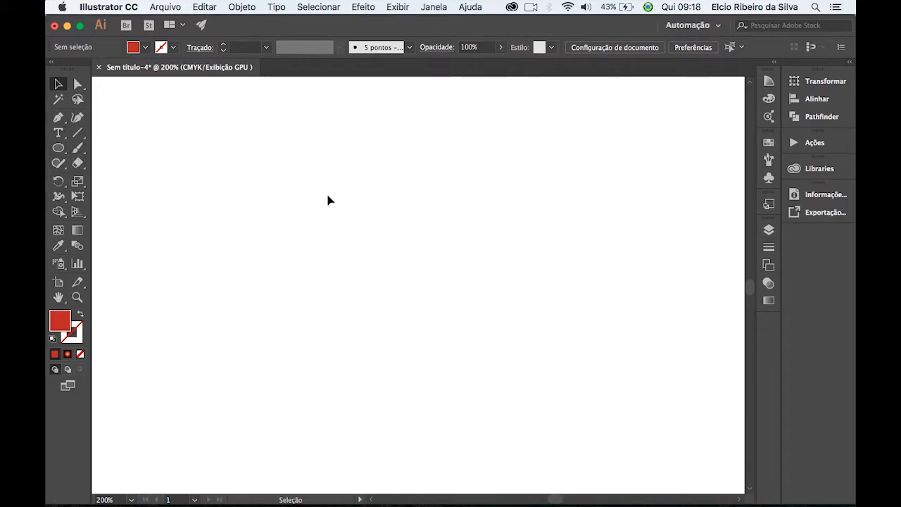
pyautogui.click(58, 150)
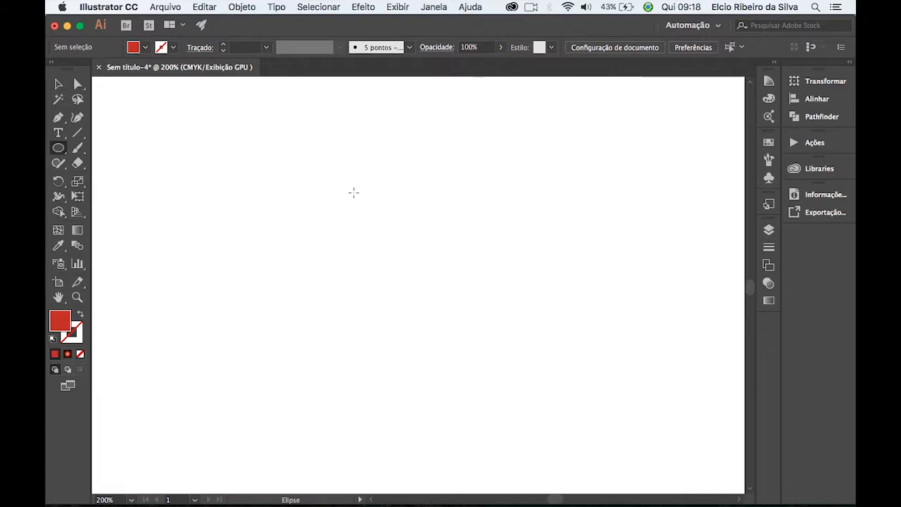
pyautogui.moveTo(323, 189); pyautogui.dragTo(420, 283)
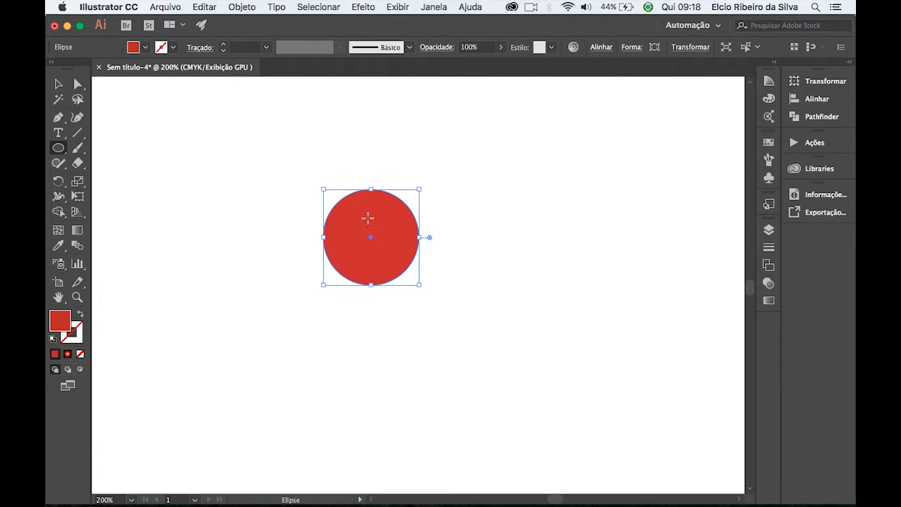
# Fill the small red circle with dark grey and enlarge it proportionally as a skull's head.
pyautogui.doubleClick(60, 321)
pyautogui.write('666666')
pyautogui.click(629, 146)
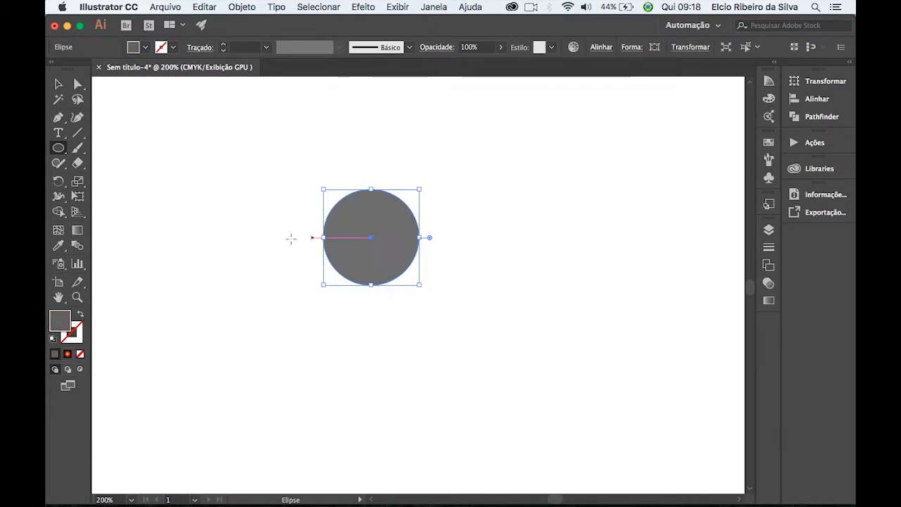
pyautogui.moveTo(419, 285); pyautogui.dragTo(464, 321)
# Duplicate the dark grey circle and shrink the copy to a small eye inside the head.
pyautogui.click(58, 84)
pyautogui.moveTo(433, 288); pyautogui.dragTo(340, 295)
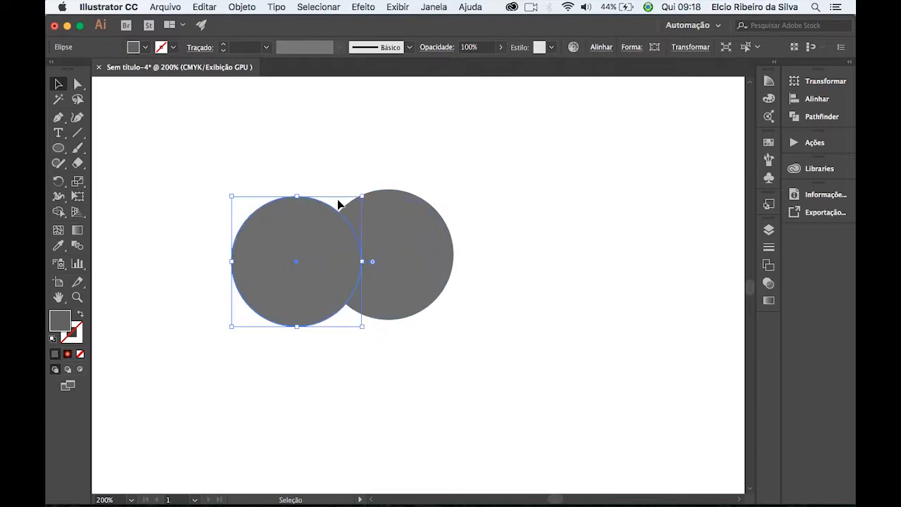
pyautogui.moveTo(362, 197); pyautogui.dragTo(361, 279)
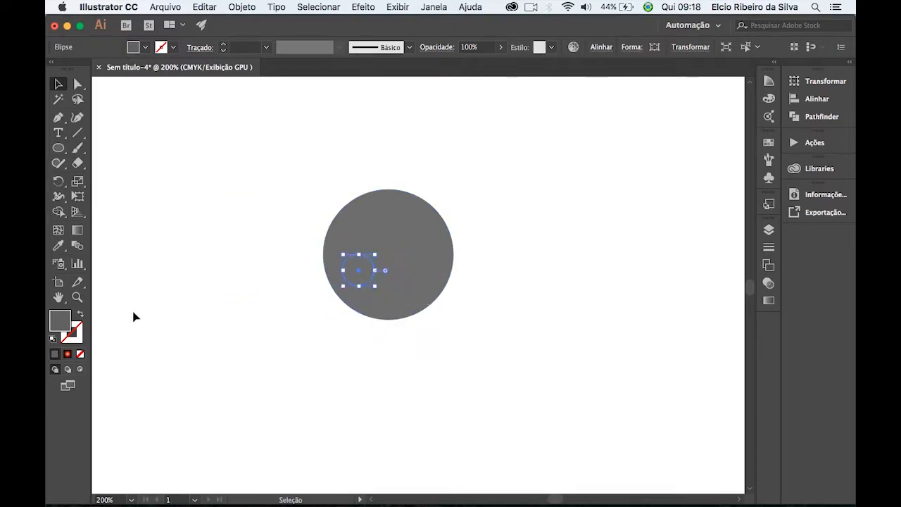
# Fill the small circle with light grey and duplicate it beside itself to form a pair of eyes.
pyautogui.doubleClick(64, 325)
pyautogui.moveTo(364, 210); pyautogui.dragTo(320, 185)
pyautogui.click(626, 148)
pyautogui.click(477, 261)
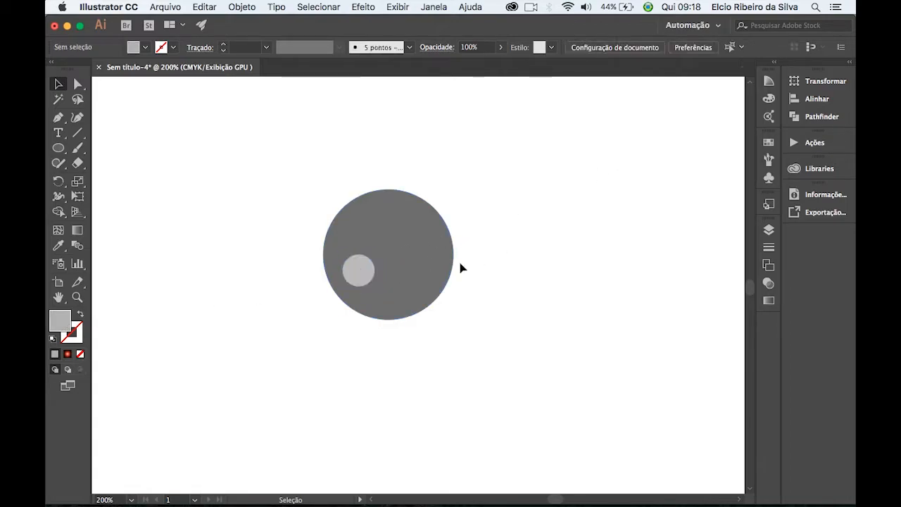
pyautogui.moveTo(360, 277); pyautogui.dragTo(407, 289)
pyautogui.click(500, 280)
# Draw a rounded square as a jaw at the head's lower edge and fill it with the head's dark grey using the Eyedropper.
pyautogui.moveTo(58, 148); pyautogui.dragTo(106, 161)
pyautogui.moveTo(297, 309)
pyautogui.mouseDown()
pyautogui.moveTo(365, 371)
pyautogui.moveTo(392, 334)
pyautogui.mouseUp()
pyautogui.click(59, 84)
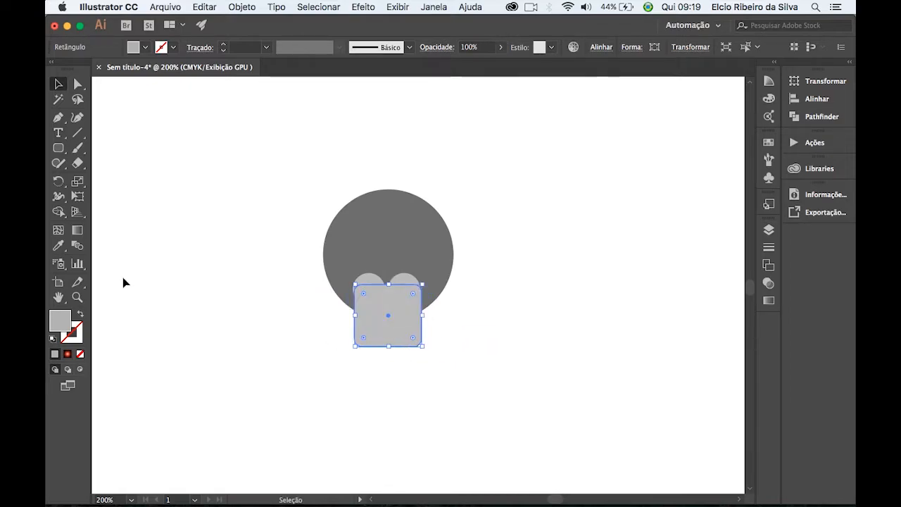
pyautogui.click(58, 245)
pyautogui.click(402, 213)
pyautogui.click(57, 84)
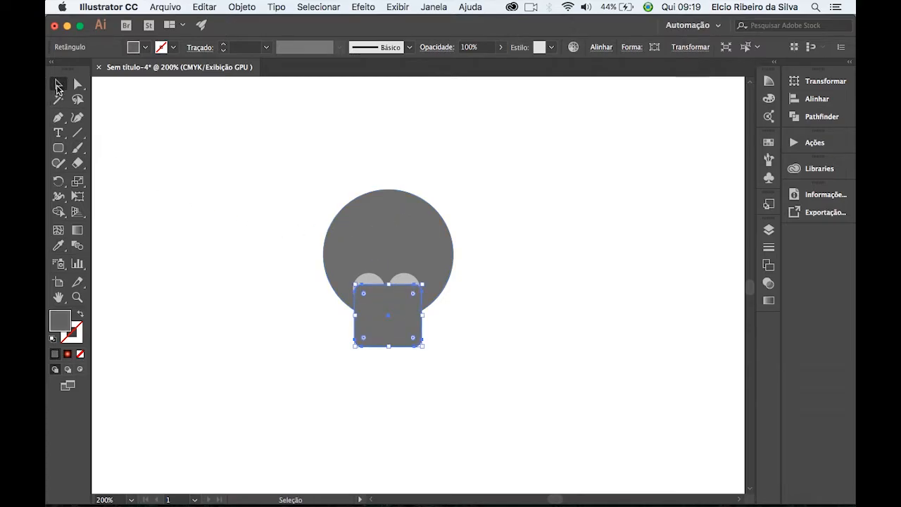
# Send the rounded jaw square behind the two eyes in the stacking order and deselect it.
pyautogui.rightClick(405, 338)
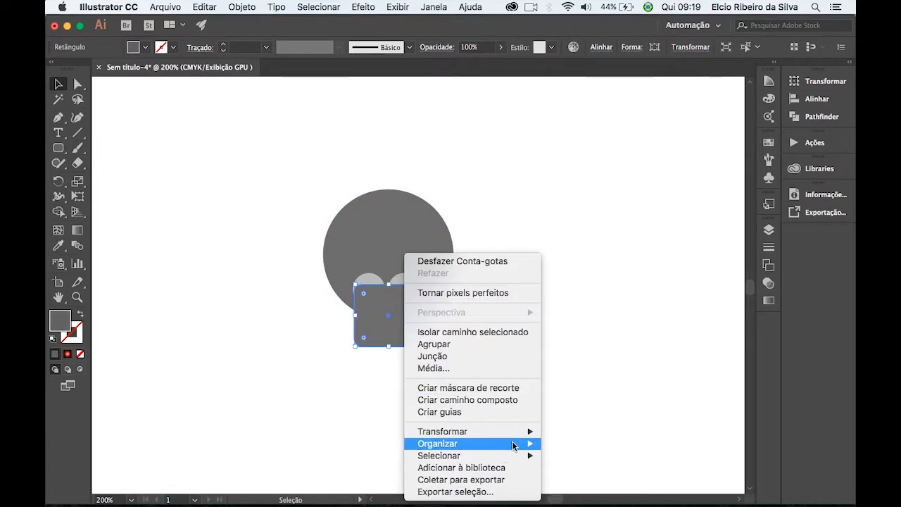
pyautogui.moveTo(518, 443)
pyautogui.click(578, 472)
pyautogui.click(493, 288)
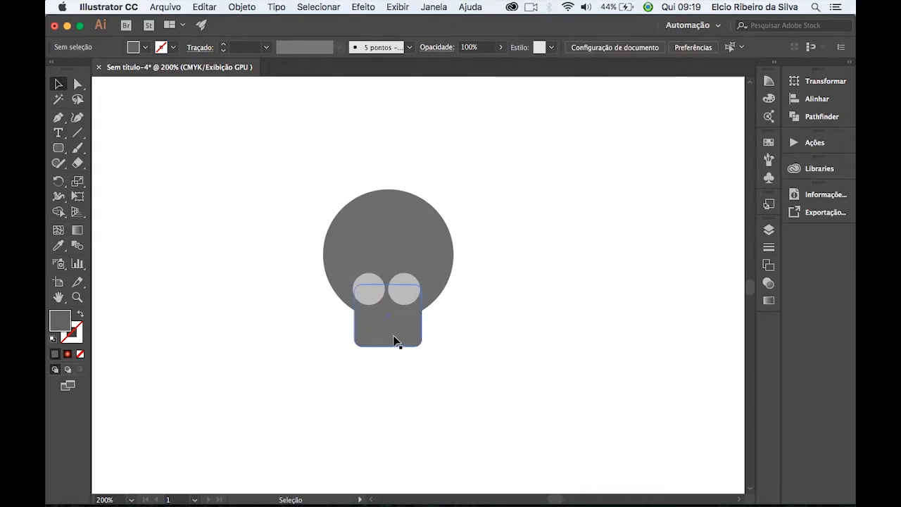
# Add a copy of the second eye's circle at about half size inside that eye as a pupil.
pyautogui.click(403, 296)
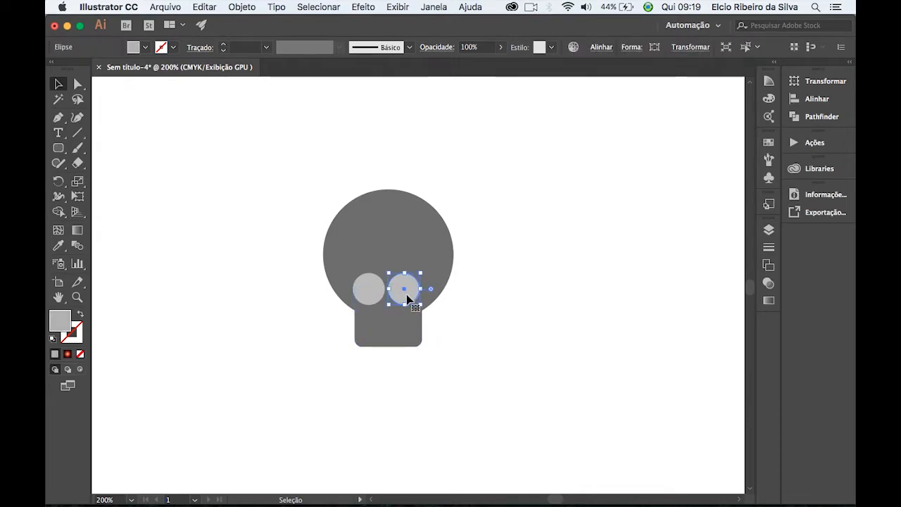
pyautogui.press('super+equal')
pyautogui.press('super+equal')
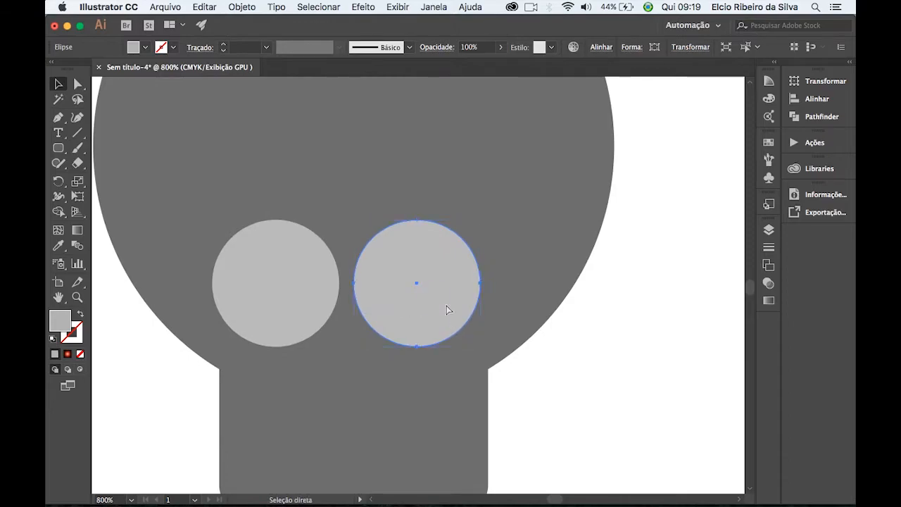
pyautogui.press('v')
pyautogui.moveTo(480, 219); pyautogui.dragTo(426, 297)
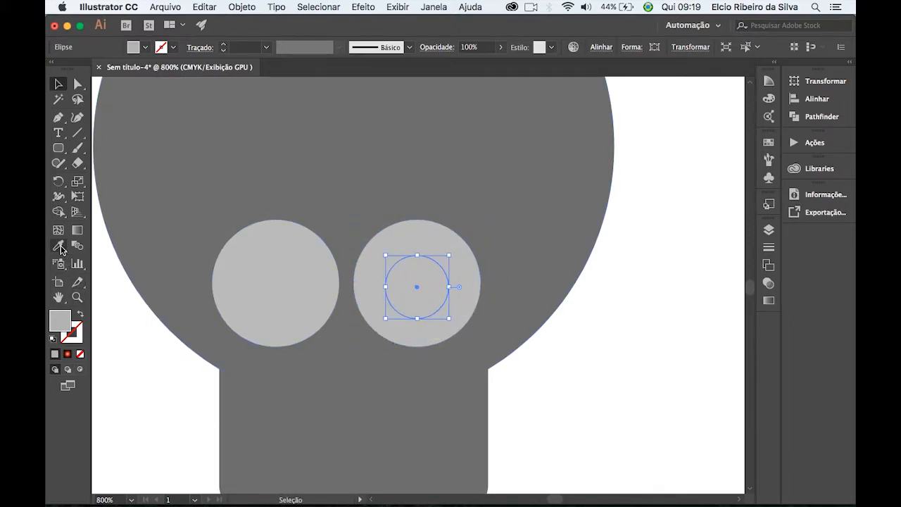
# Colour the pupil with the head's dark grey, offset it within its eye and copy it into the other eye.
pyautogui.click(58, 245)
pyautogui.click(182, 204)
pyautogui.click(58, 83)
pyautogui.moveTo(423, 302); pyautogui.dragTo(296, 288)
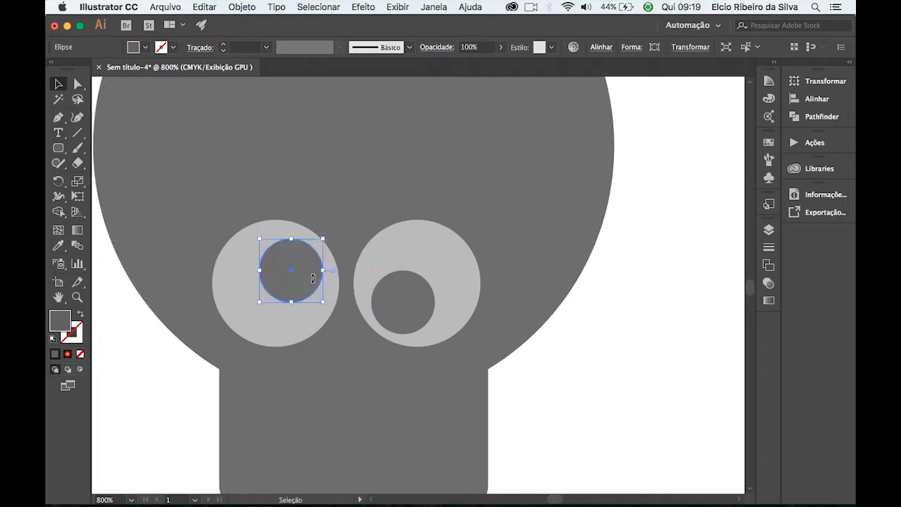
pyautogui.click(618, 358)
# Duplicate a light grey eye circle, shrink the copy and centre it below the eyes as the nose.
pyautogui.click(452, 262)
pyautogui.moveTo(453, 261); pyautogui.dragTo(387, 379)
pyautogui.moveTo(415, 339); pyautogui.dragTo(386, 365)
pyautogui.moveTo(354, 425); pyautogui.dragTo(352, 404)
pyautogui.moveTo(596, 408); pyautogui.dragTo(611, 333)
pyautogui.click(601, 369)
pyautogui.moveTo(458, 413); pyautogui.dragTo(457, 355)
pyautogui.click(597, 346)
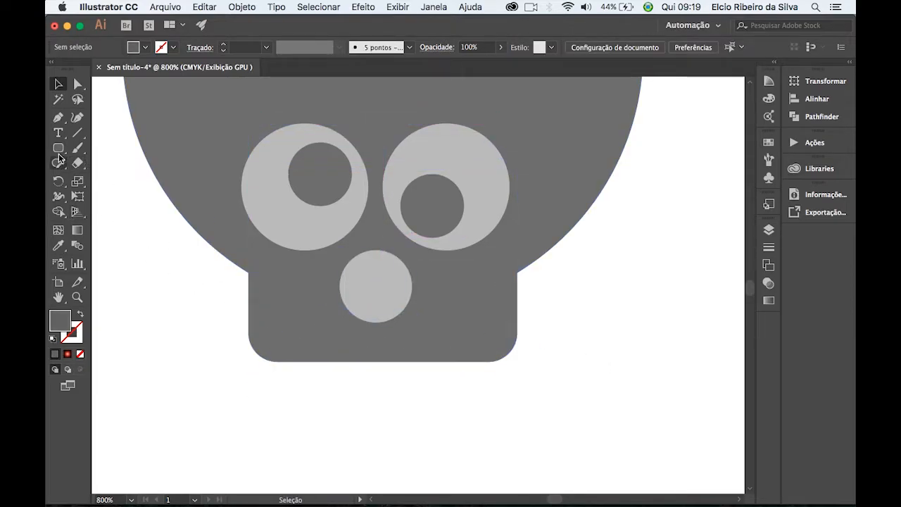
# Draw a small dark grey rounded rectangle as a tooth under the jaw and duplicate it for a second tooth.
pyautogui.click(59, 148)
pyautogui.moveTo(275, 386); pyautogui.dragTo(325, 454)
pyautogui.press('v')
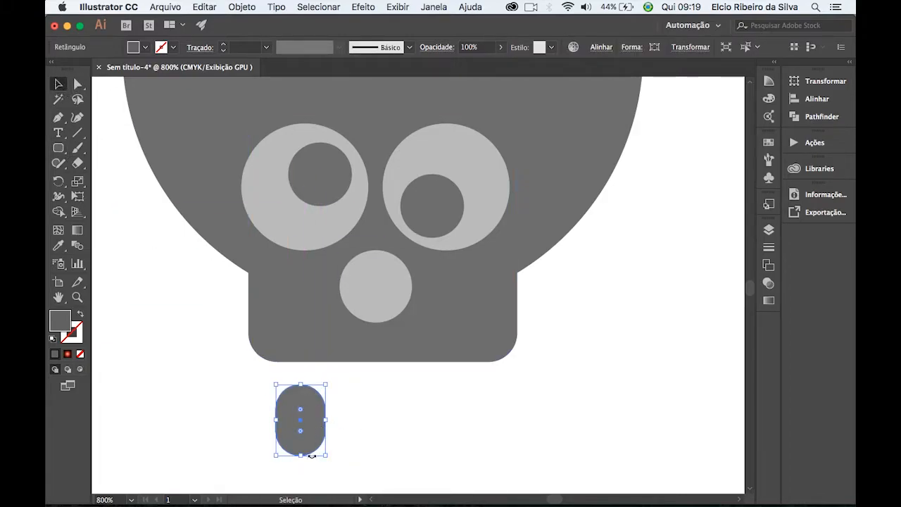
pyautogui.moveTo(299, 423); pyautogui.dragTo(451, 374)
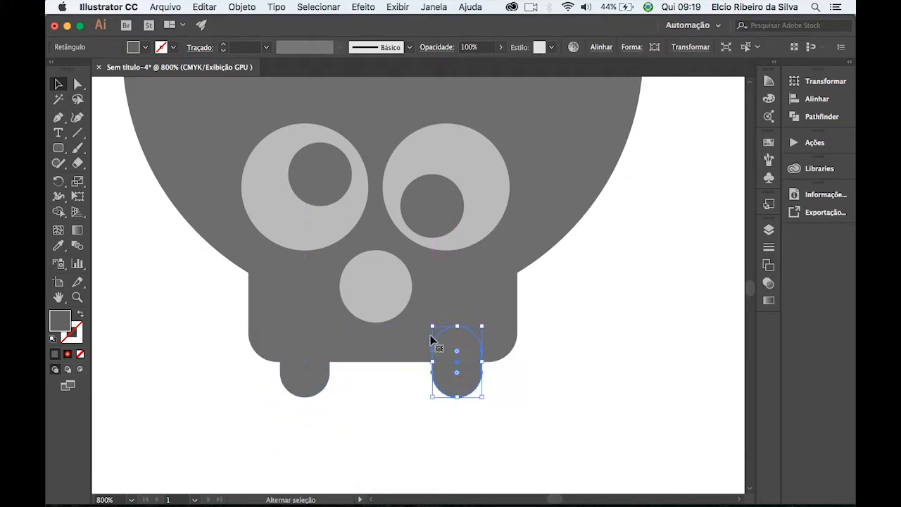
pyautogui.click(157, 261)
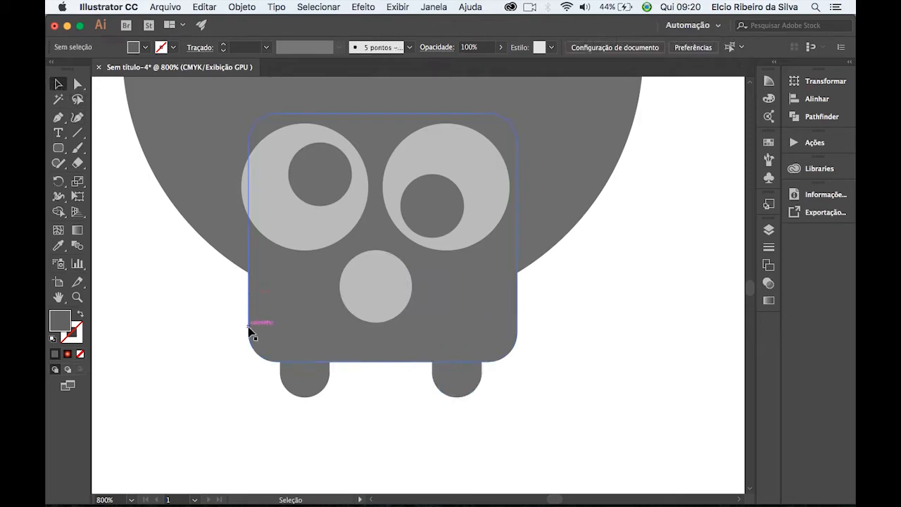
# Try to move the skull's large head circle on its own and undo the move.
pyautogui.press('super+minus')
pyautogui.press('super+minus')
pyautogui.press('super+minus')
pyautogui.press('super+minus')
pyautogui.moveTo(553, 261); pyautogui.dragTo(491, 317)
pyautogui.moveTo(257, 189); pyautogui.dragTo(412, 383)
pyautogui.click(505, 312)
pyautogui.click(375, 251)
pyautogui.doubleClick(375, 251)
pyautogui.click(484, 260)
pyautogui.doubleClick(461, 280)
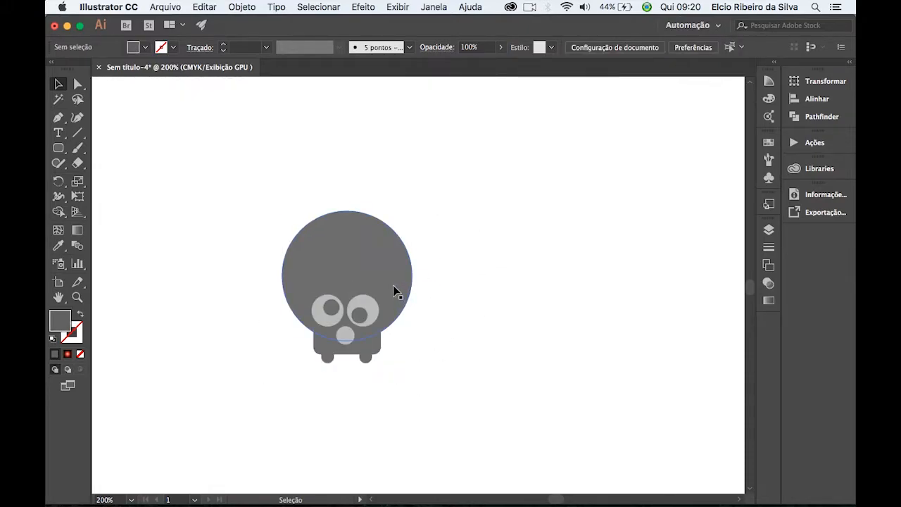
pyautogui.moveTo(394, 287); pyautogui.dragTo(448, 252)
pyautogui.press('super+z')
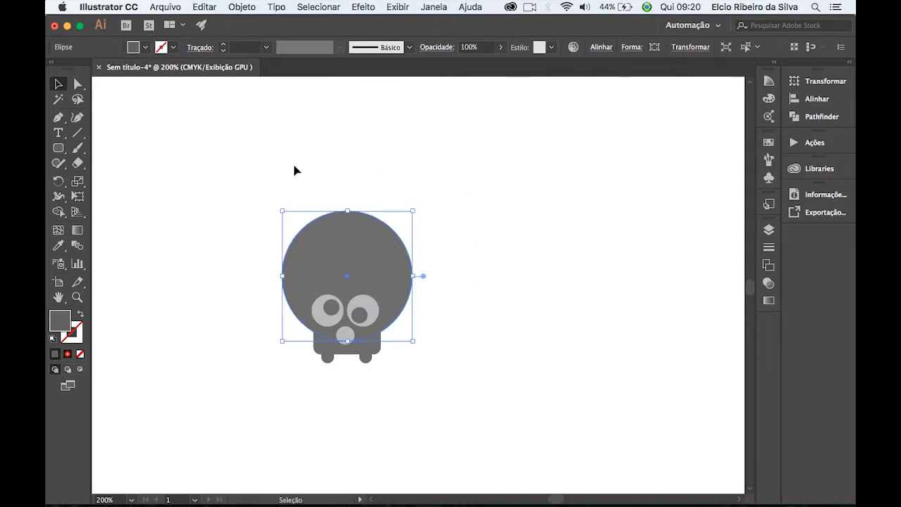
# Group all the skull's parts and move the group slightly up and left.
pyautogui.click(241, 181)
pyautogui.press('super+a')
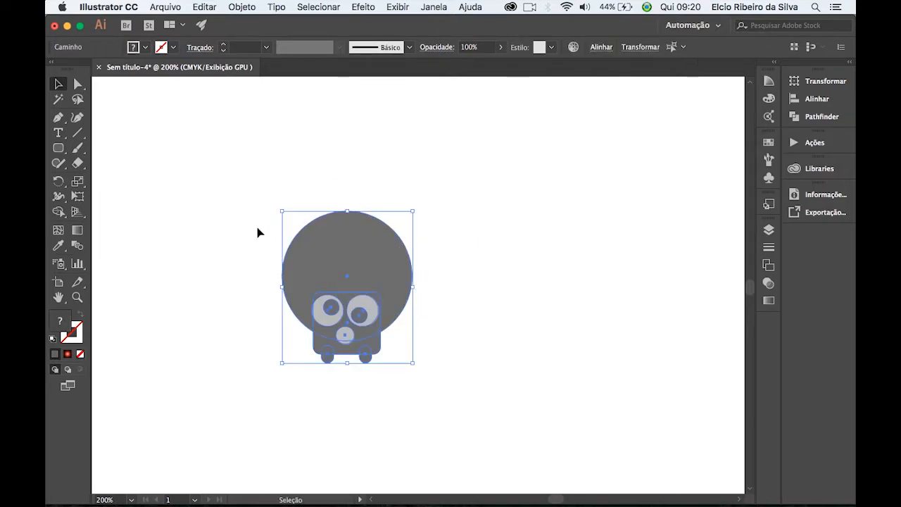
pyautogui.click(241, 7)
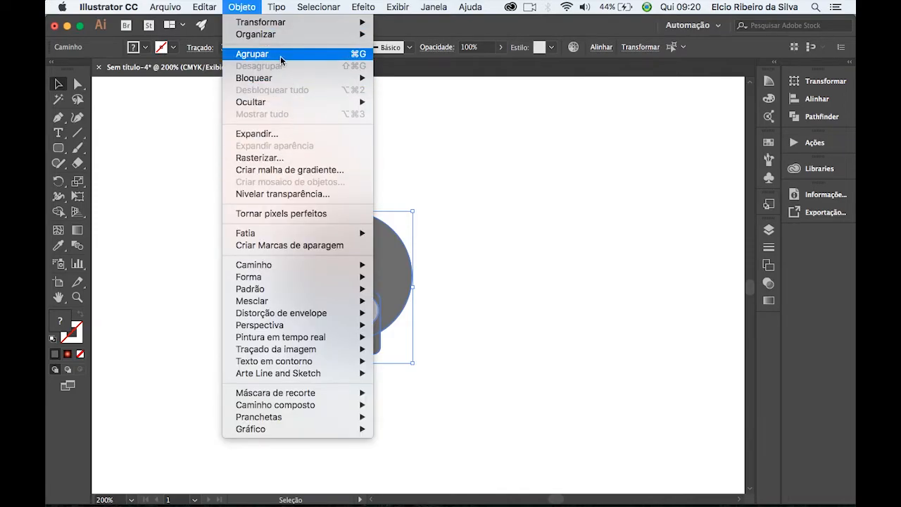
pyautogui.click(279, 54)
pyautogui.click(402, 162)
pyautogui.moveTo(377, 265); pyautogui.dragTo(340, 259)
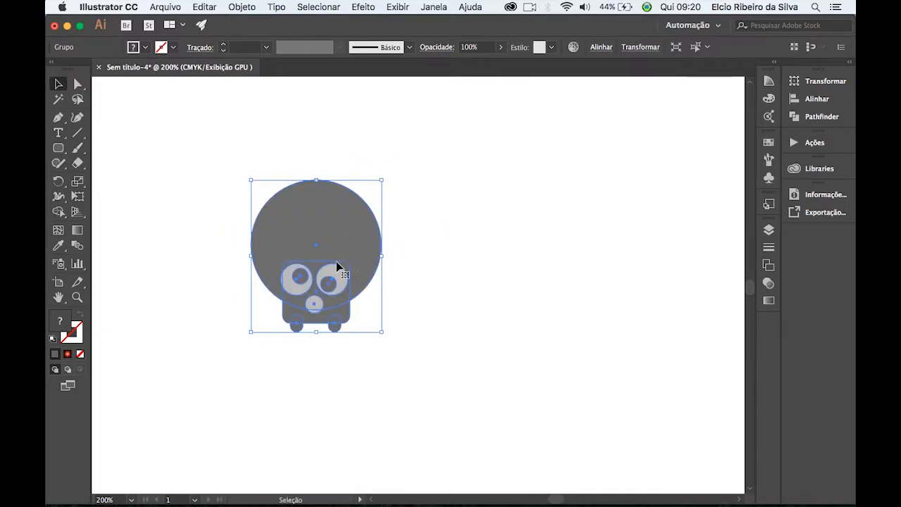
# Draw a small dark grey circle to the right of the skull and duplicate it directly above, slightly overlapping.
pyautogui.click(56, 150)
pyautogui.moveTo(55, 150); pyautogui.dragTo(126, 178)
pyautogui.moveTo(459, 331)
pyautogui.mouseDown()
pyautogui.moveTo(505, 363)
pyautogui.moveTo(500, 370)
pyautogui.mouseUp()
pyautogui.click(58, 84)
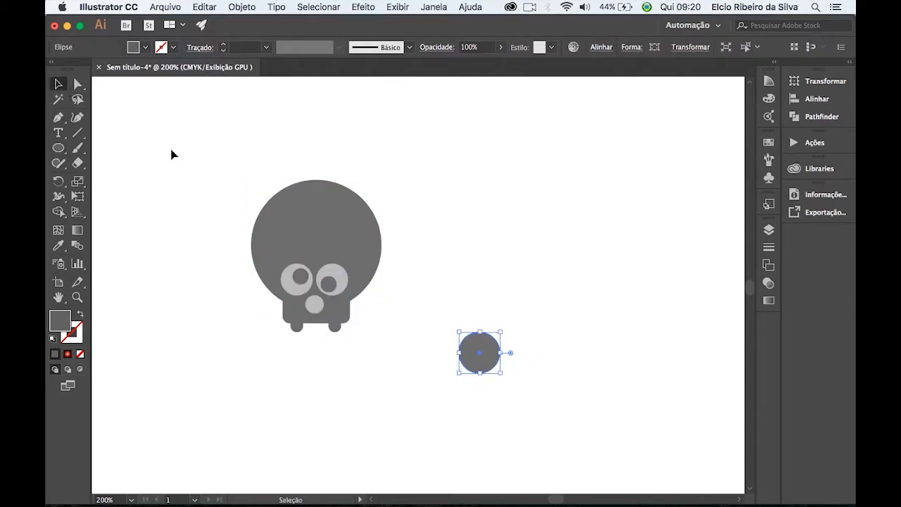
pyautogui.moveTo(484, 362); pyautogui.dragTo(484, 331)
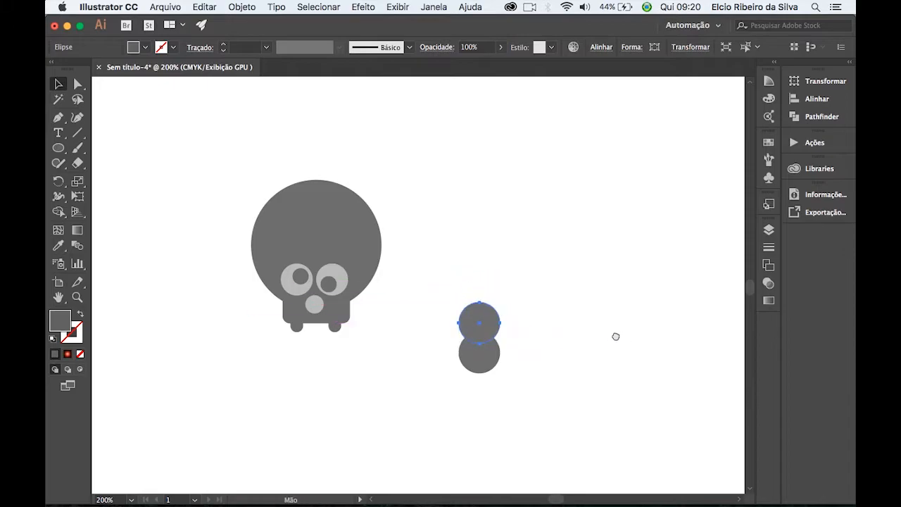
# Duplicate the pair of overlapping circles horizontally to the right as the bone's other end.
pyautogui.moveTo(619, 333); pyautogui.dragTo(491, 309)
pyautogui.click(310, 244)
pyautogui.moveTo(399, 352); pyautogui.dragTo(401, 350)
pyautogui.moveTo(353, 325); pyautogui.dragTo(547, 320)
pyautogui.click(316, 152)
# Draw a dark grey rectangle connecting the two circle pairs as the bone's shaft.
pyautogui.click(59, 148)
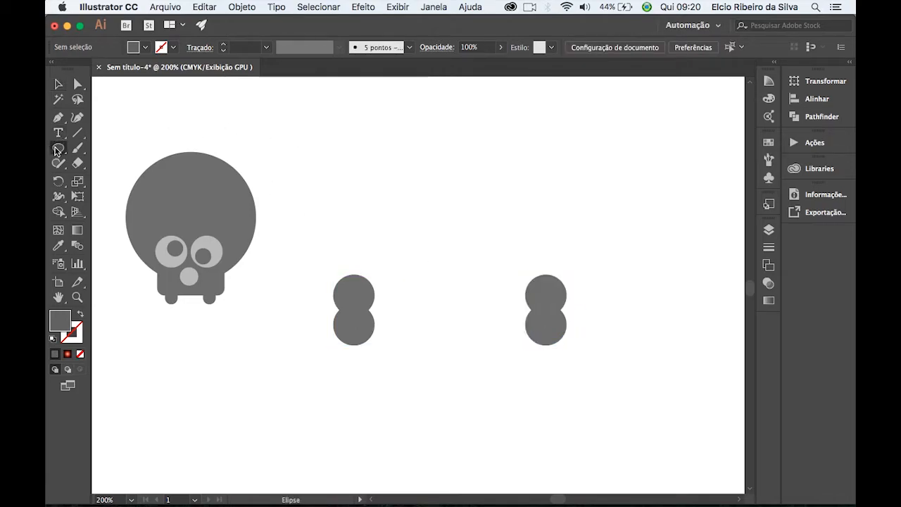
pyautogui.click(95, 148)
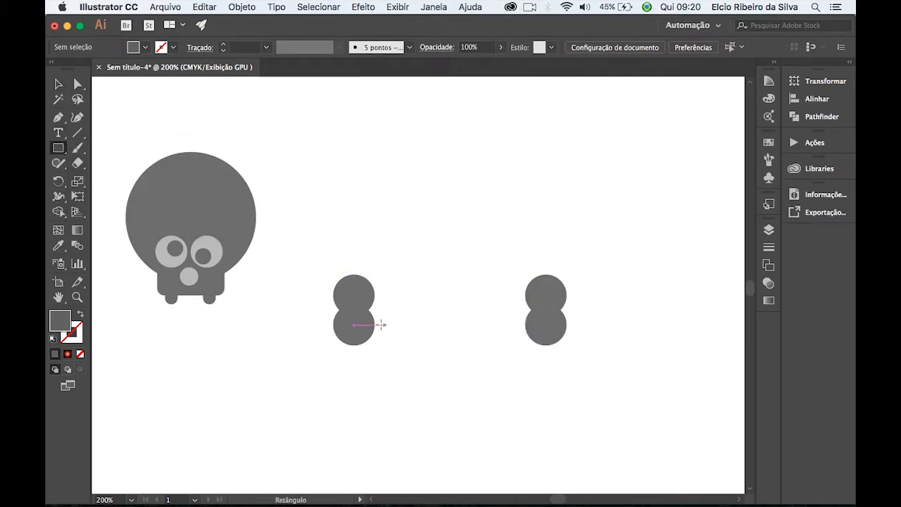
pyautogui.moveTo(354, 298); pyautogui.dragTo(546, 322)
pyautogui.click(59, 84)
# Group the bone's circles and rectangle and move the bone down and left, below the skull.
pyautogui.click(352, 229)
pyautogui.moveTo(312, 224); pyautogui.dragTo(573, 371)
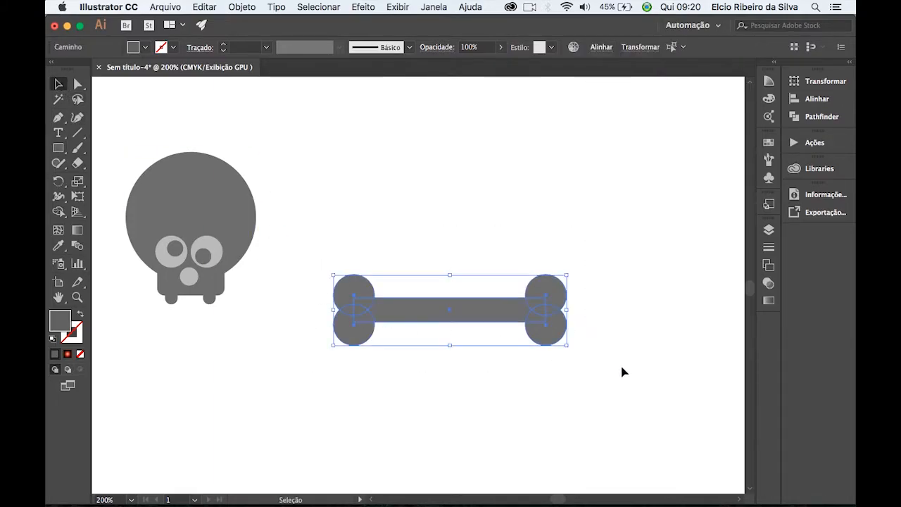
pyautogui.click(241, 7)
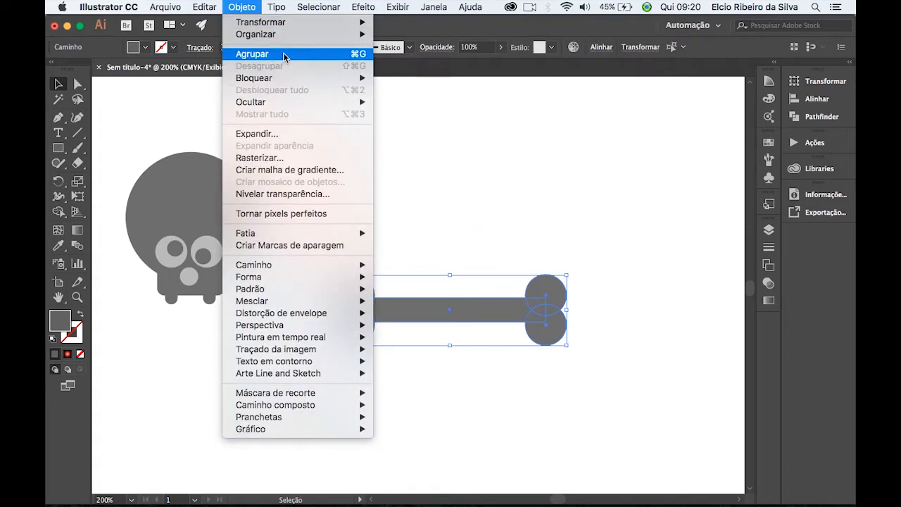
pyautogui.click(284, 54)
pyautogui.click(476, 244)
pyautogui.doubleClick(497, 317)
pyautogui.doubleClick(468, 260)
pyautogui.moveTo(474, 316); pyautogui.dragTo(434, 343)
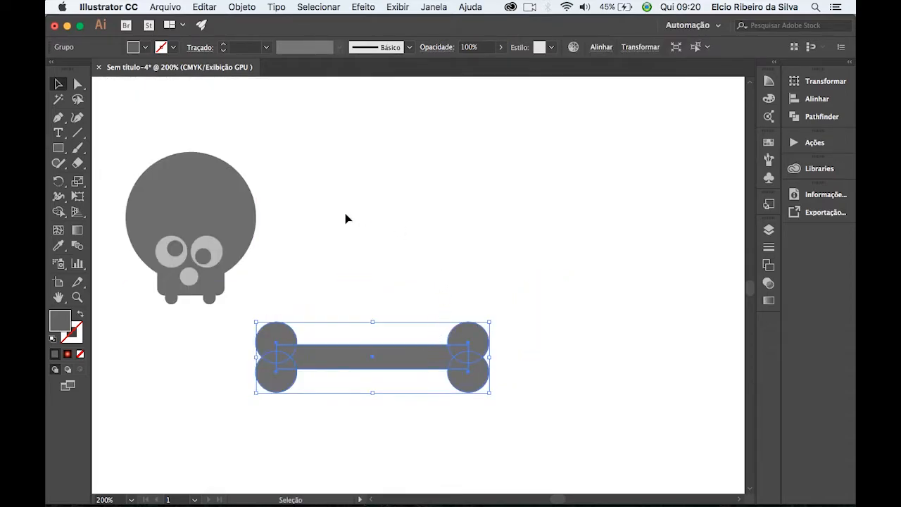
# Draw a dark grey five-pointed star with the Star tool and place it above the bone.
pyautogui.moveTo(62, 151); pyautogui.dragTo(120, 210)
pyautogui.moveTo(390, 190); pyautogui.dragTo(419, 233)
pyautogui.click(58, 84)
pyautogui.moveTo(392, 196); pyautogui.dragTo(442, 222)
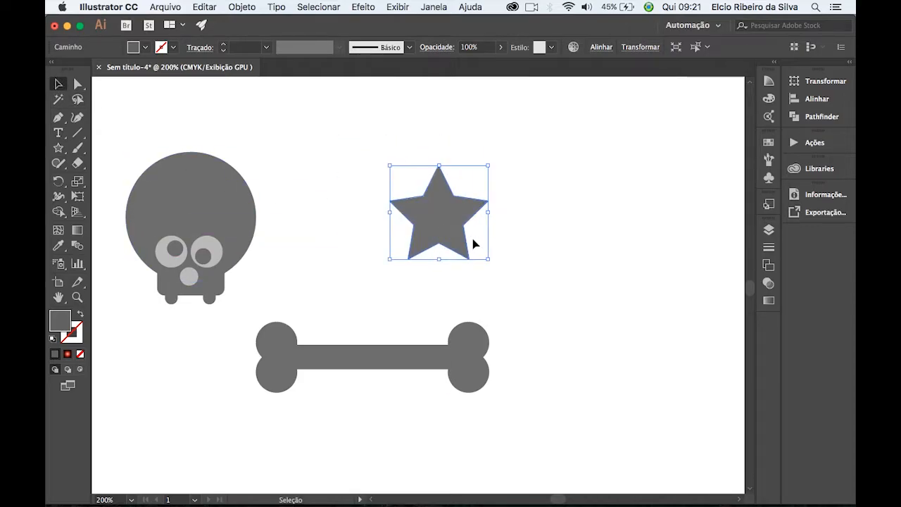
# Fill the star with dark olive green, RGB 62, 68, 9, and deselect it.
pyautogui.doubleClick(58, 325)
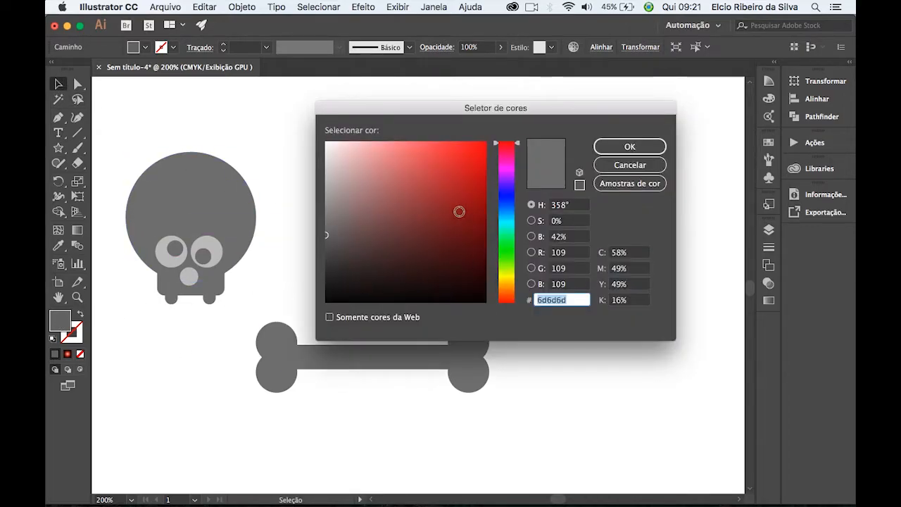
pyautogui.moveTo(506, 269); pyautogui.dragTo(506, 273)
pyautogui.click(463, 258)
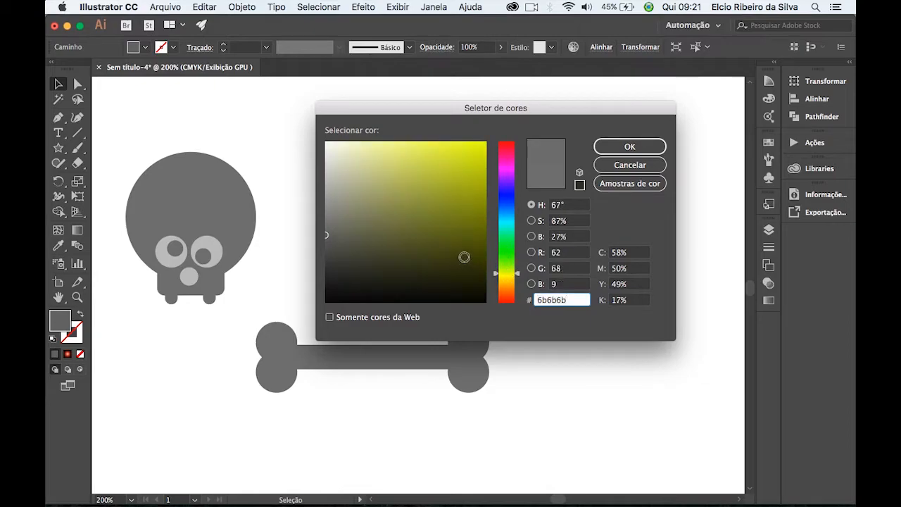
pyautogui.press('Return')
pyautogui.click(337, 258)
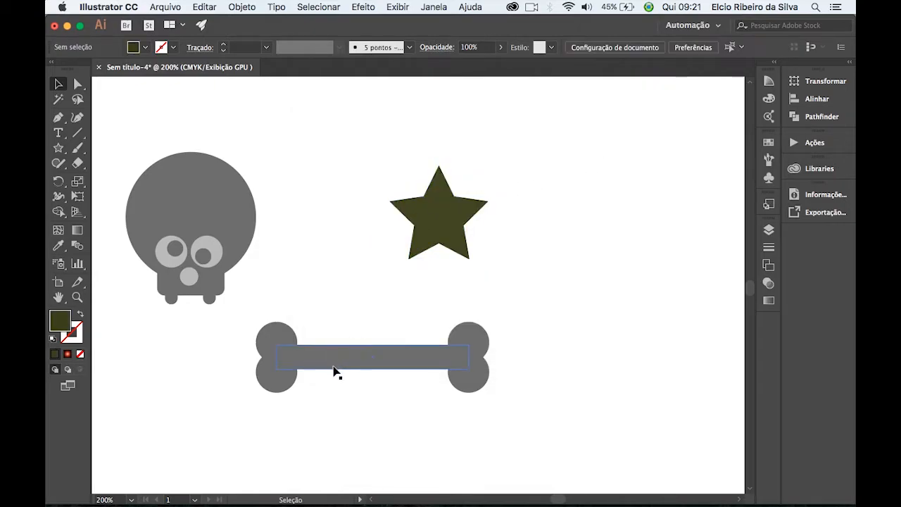
# Fill the bone with teal green, about RGB 60, 181, 141, and deselect it.
pyautogui.click(333, 369)
pyautogui.doubleClick(61, 320)
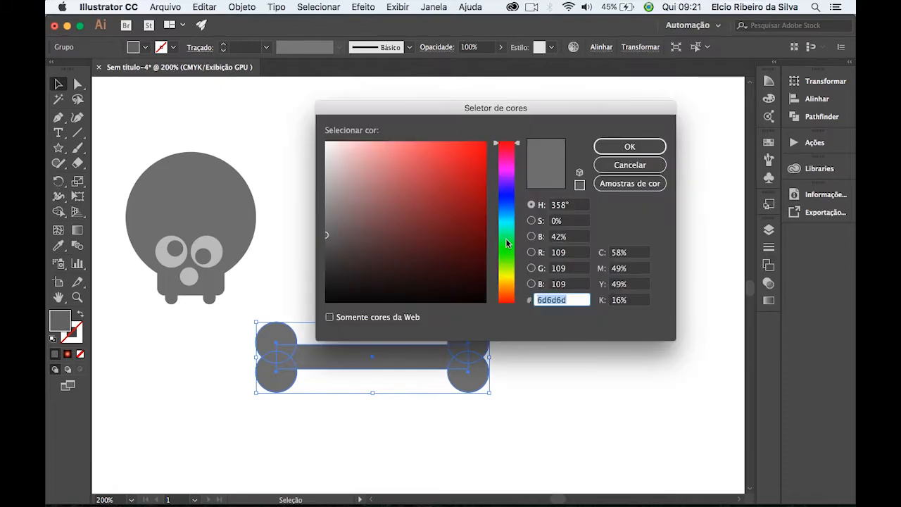
pyautogui.moveTo(506, 271); pyautogui.dragTo(507, 260)
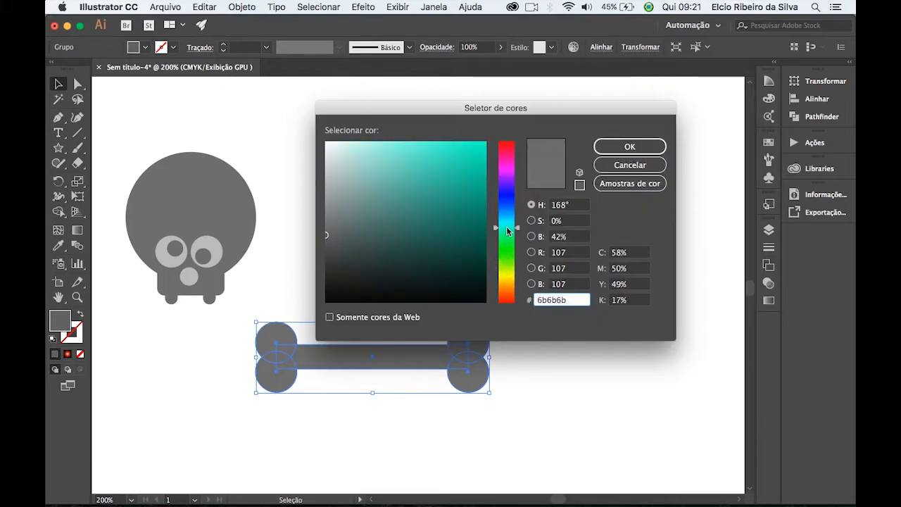
pyautogui.moveTo(425, 204); pyautogui.dragTo(429, 187)
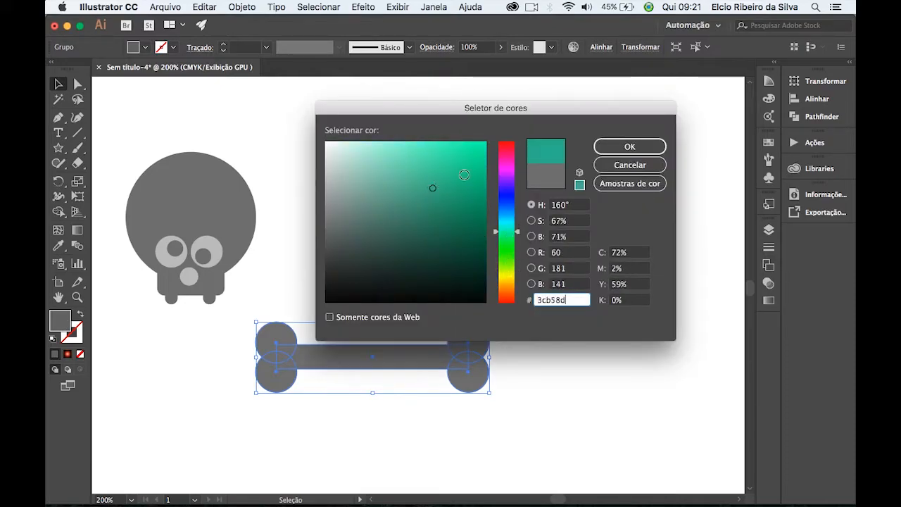
pyautogui.click(608, 145)
pyautogui.click(382, 160)
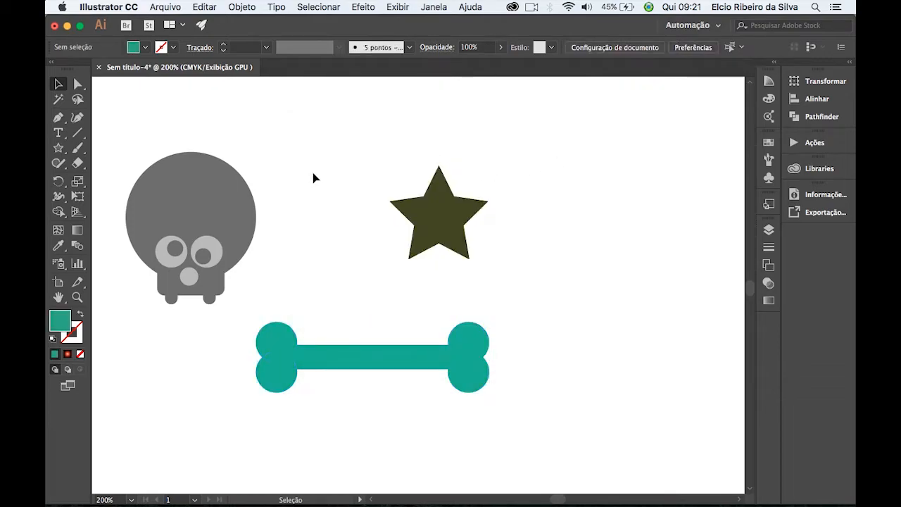
# Move the skull to the right, closer to the star and above the bone's end.
pyautogui.moveTo(197, 200); pyautogui.dragTo(304, 195)
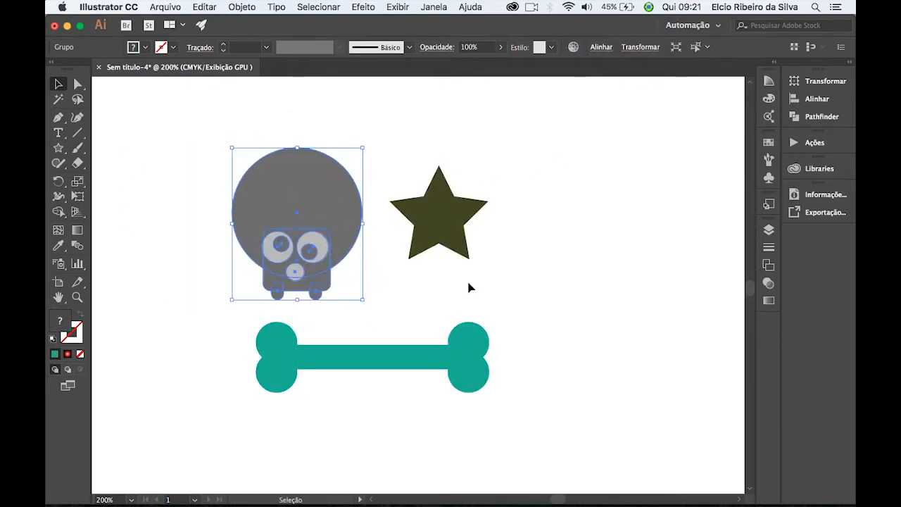
pyautogui.click(514, 166)
pyautogui.click(429, 367)
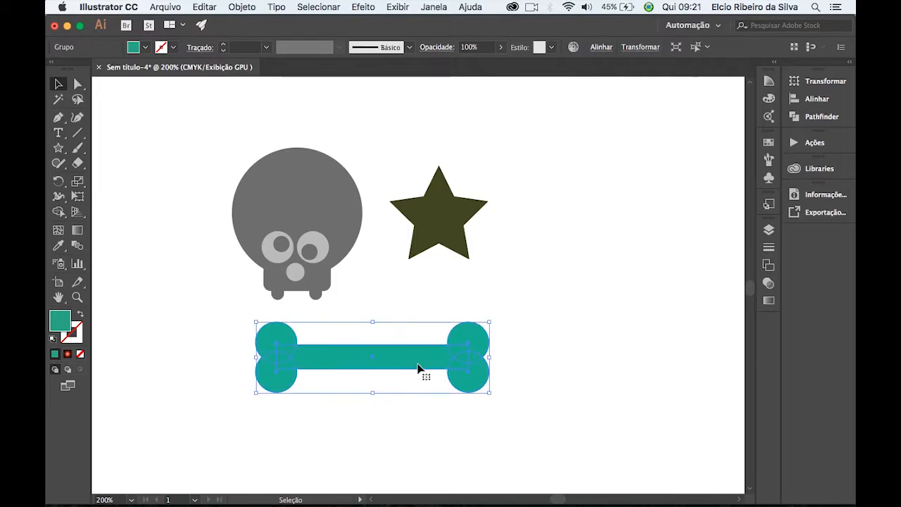
pyautogui.click(486, 316)
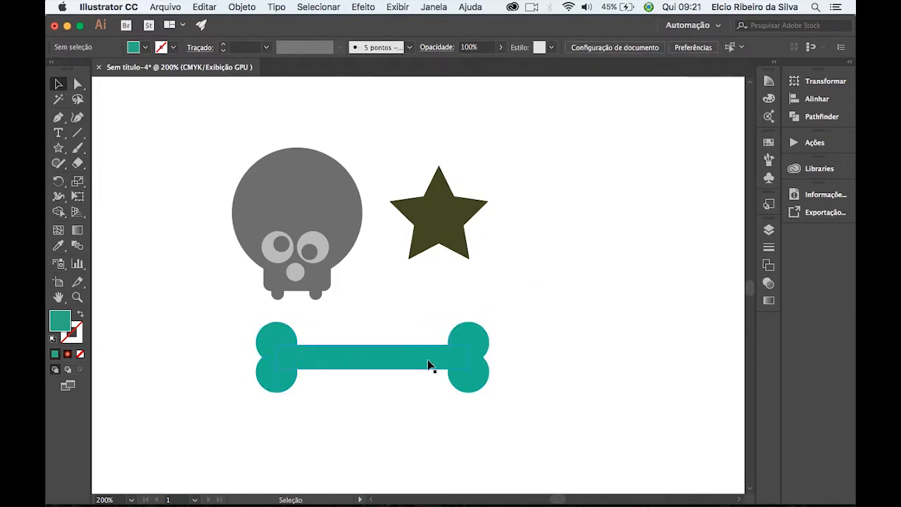
# Fill the bone with very dark green, RGB 10, 48, 34, and deselect it.
pyautogui.click(316, 362)
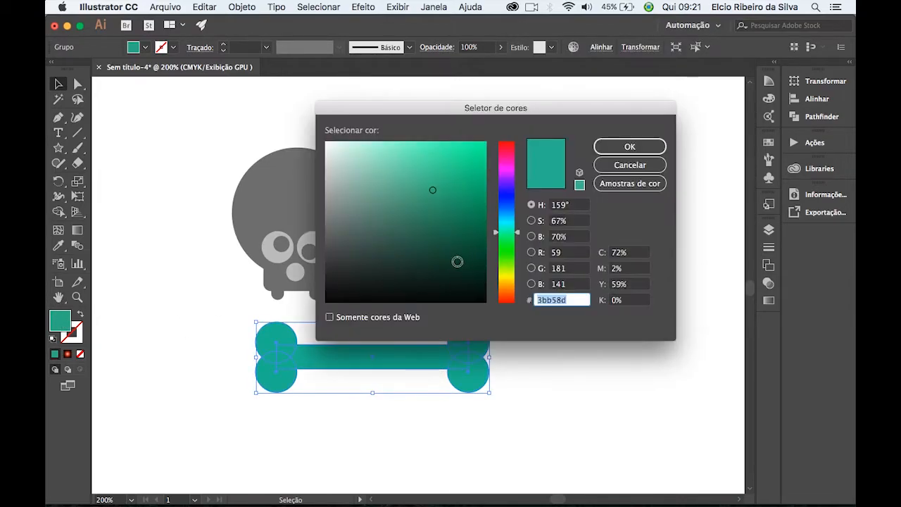
pyautogui.moveTo(449, 267); pyautogui.dragTo(452, 272)
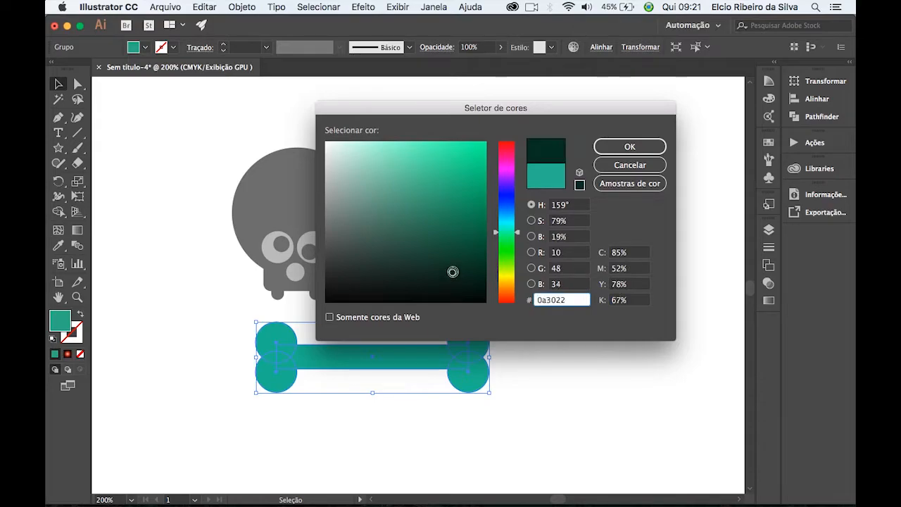
pyautogui.click(629, 147)
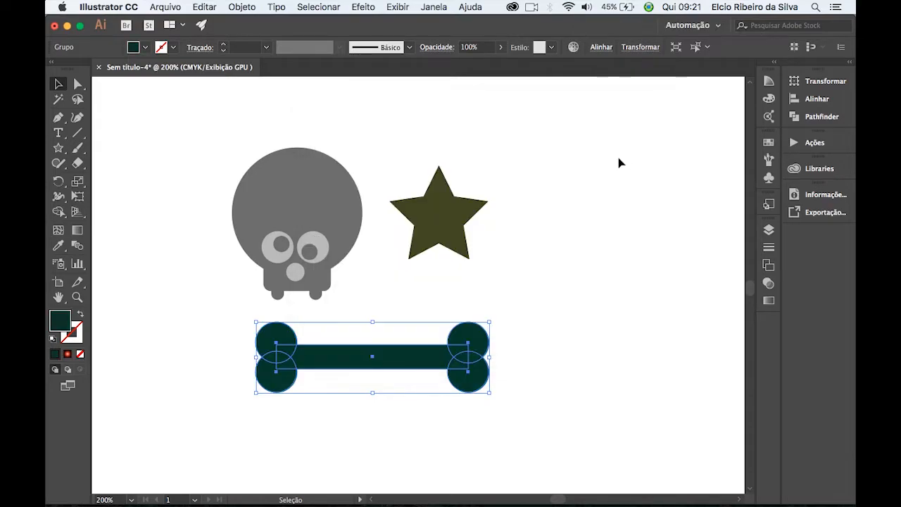
pyautogui.click(573, 204)
# Spread the artwork out, with the star farther right and the bone lower left beneath the skull.
pyautogui.moveTo(310, 245); pyautogui.dragTo(332, 237)
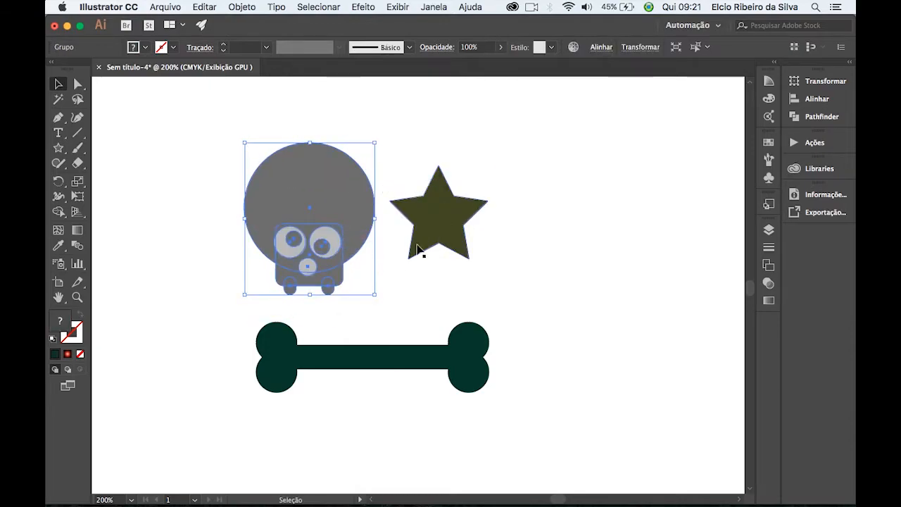
pyautogui.moveTo(316, 286); pyautogui.dragTo(296, 292)
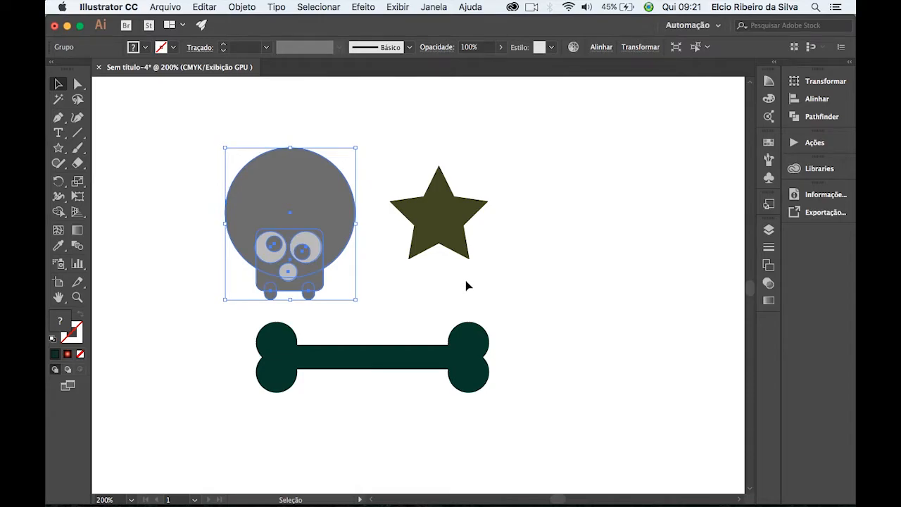
pyautogui.moveTo(438, 218); pyautogui.dragTo(481, 227)
pyautogui.moveTo(303, 245); pyautogui.dragTo(360, 223)
pyautogui.moveTo(513, 242); pyautogui.dragTo(549, 252)
pyautogui.moveTo(399, 230); pyautogui.dragTo(314, 235)
pyautogui.moveTo(391, 356); pyautogui.dragTo(333, 371)
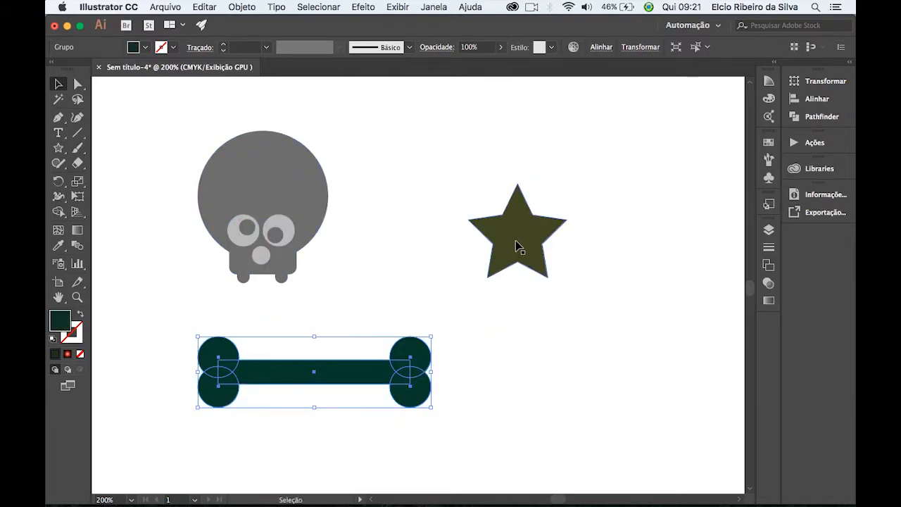
# Bring the star, skull and bone closer together, centring the bone below the other two shapes.
pyautogui.moveTo(517, 245); pyautogui.dragTo(459, 254)
pyautogui.moveTo(272, 236); pyautogui.dragTo(272, 256)
pyautogui.moveTo(359, 385); pyautogui.dragTo(415, 366)
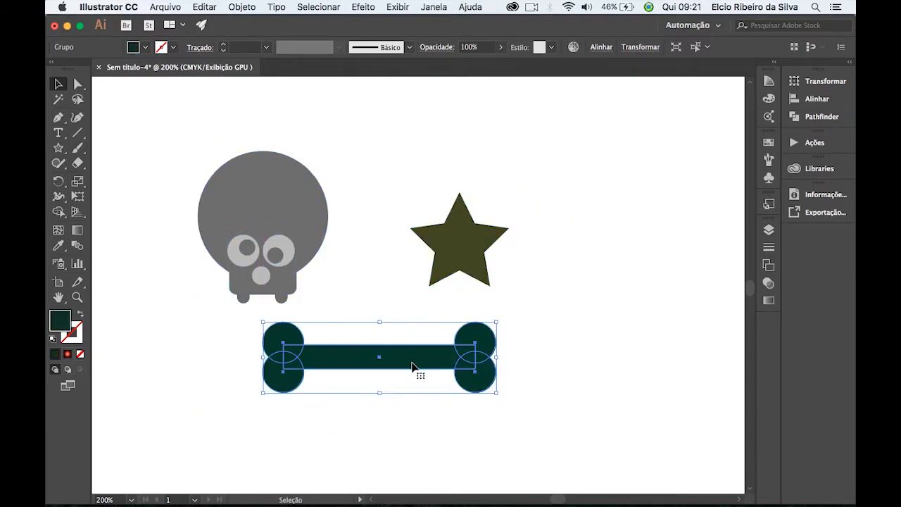
pyautogui.moveTo(331, 222); pyautogui.dragTo(372, 207)
# Create a new pattern from the skull, star and bone, accepting the notice about the new swatch.
pyautogui.moveTo(182, 114); pyautogui.dragTo(519, 402)
pyautogui.moveTo(460, 367); pyautogui.dragTo(577, 372)
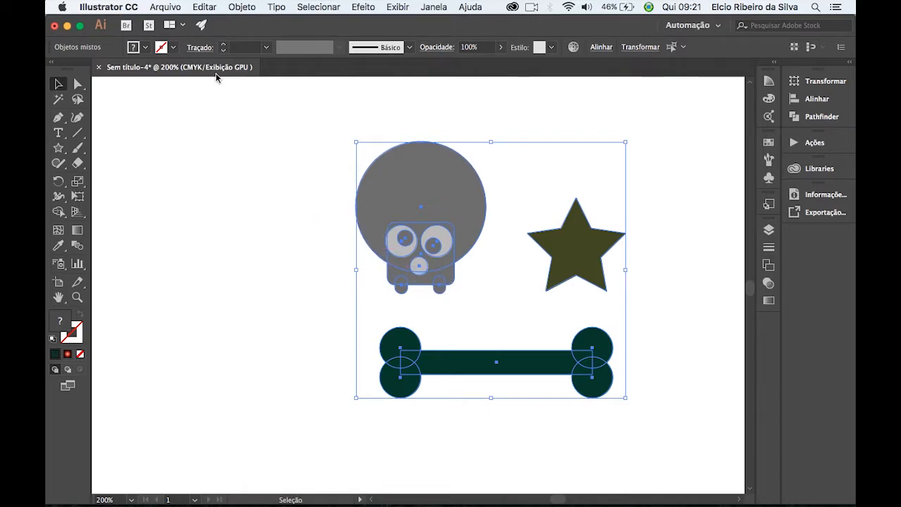
pyautogui.click(240, 8)
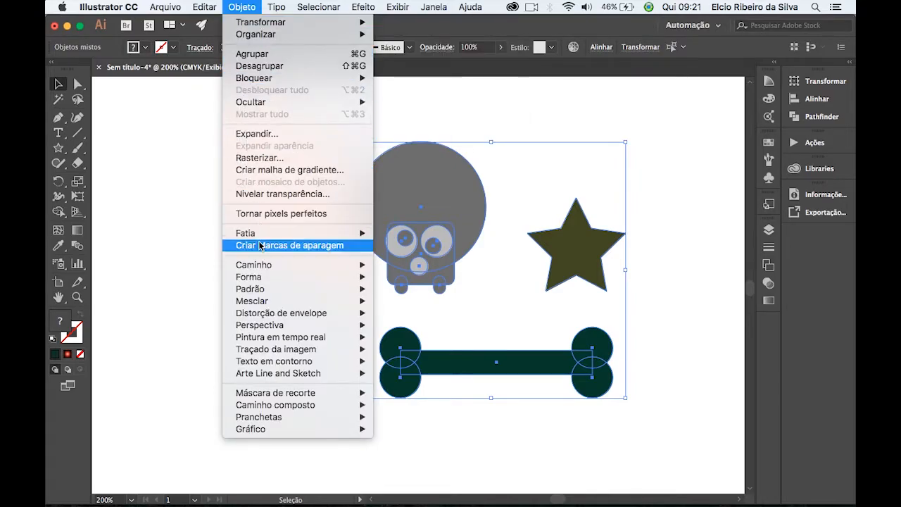
pyautogui.moveTo(261, 292)
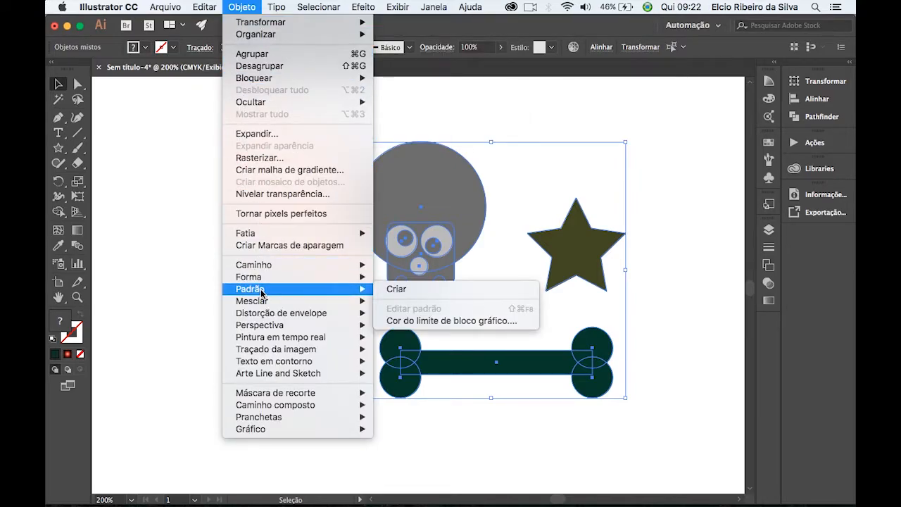
pyautogui.click(402, 290)
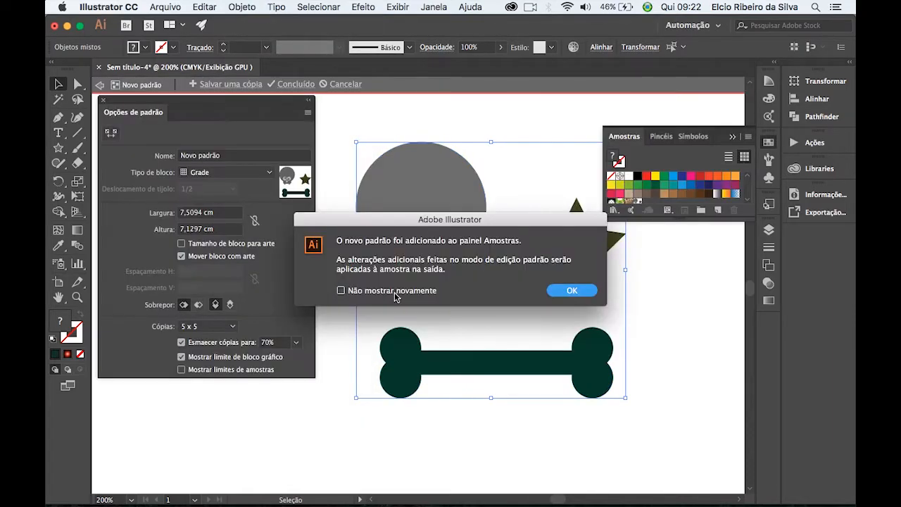
pyautogui.click(571, 289)
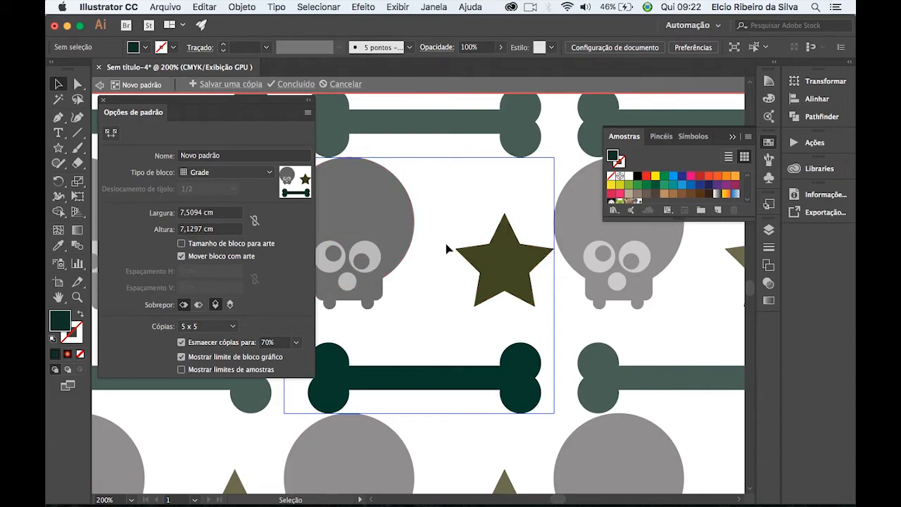
pyautogui.moveTo(438, 303); pyautogui.dragTo(475, 302)
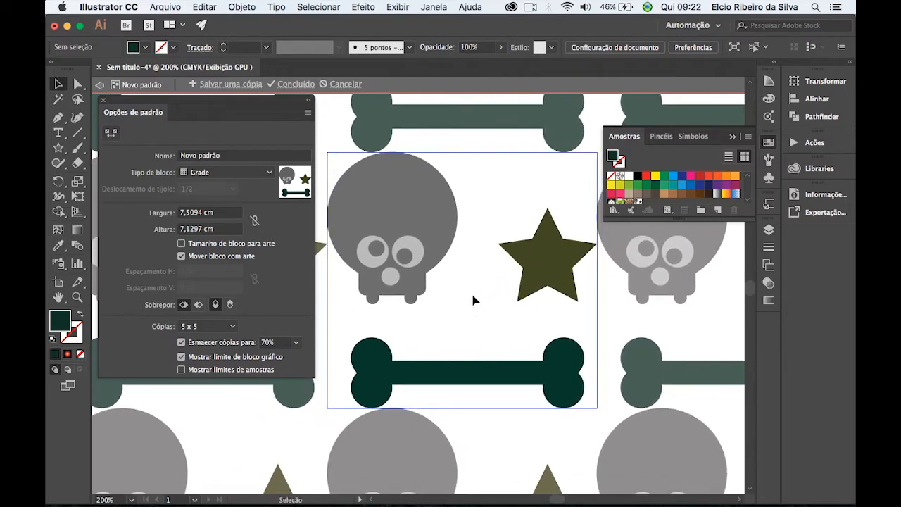
pyautogui.click(732, 136)
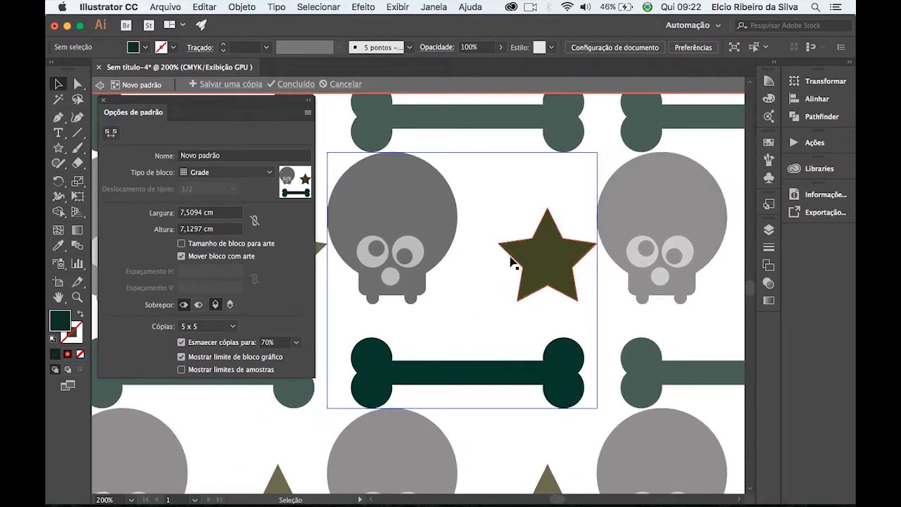
# Shrink the skull in the pattern tile, tilt it counterclockwise and place it across the tile's left edge near the top.
pyautogui.press('super+minus')
pyautogui.press('super+minus')
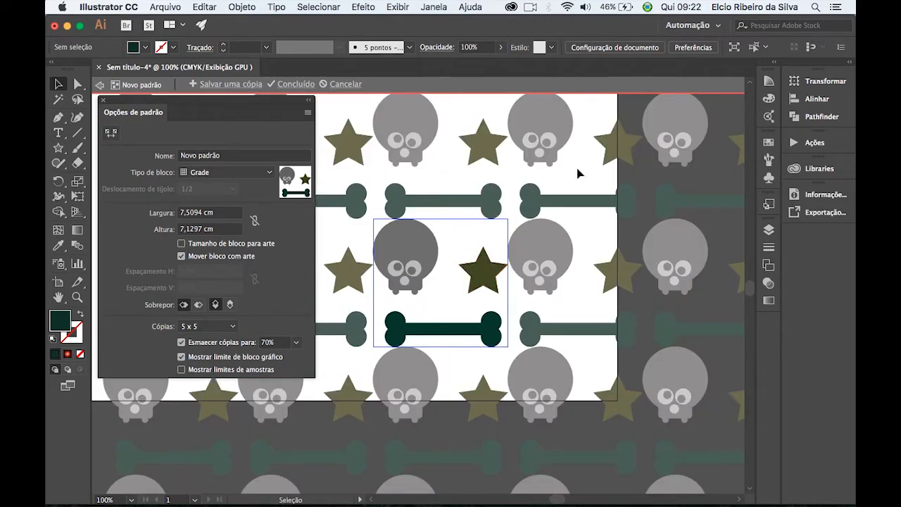
pyautogui.press('super+plus')
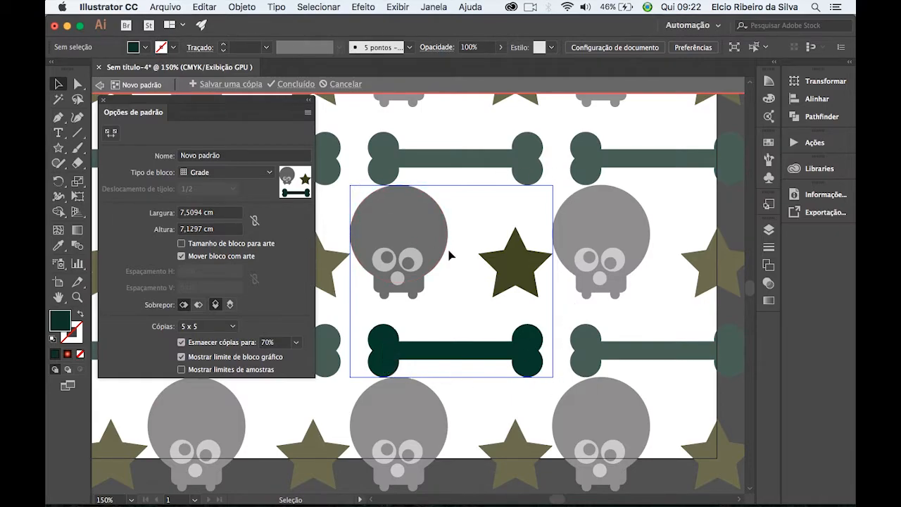
pyautogui.moveTo(421, 253); pyautogui.dragTo(451, 291)
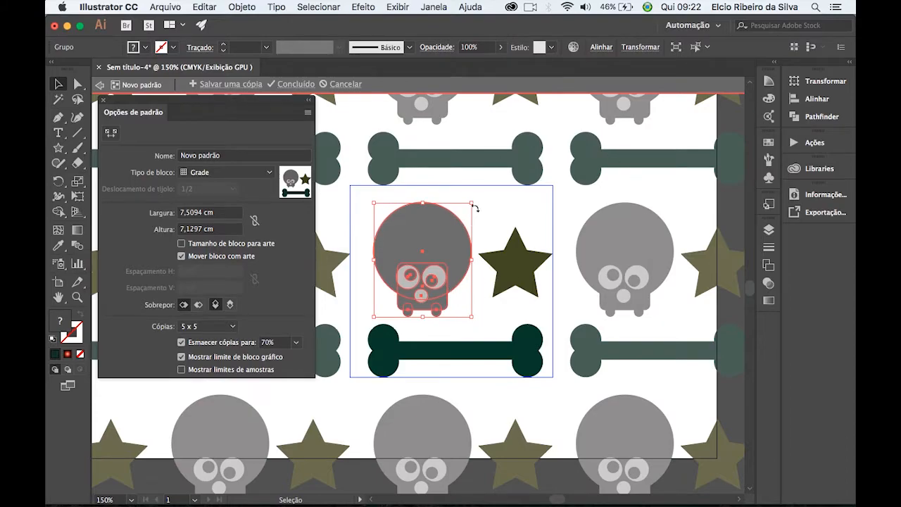
pyautogui.moveTo(472, 204); pyautogui.dragTo(434, 251)
pyautogui.moveTo(406, 296); pyautogui.dragTo(389, 239)
pyautogui.moveTo(418, 266); pyautogui.dragTo(459, 243)
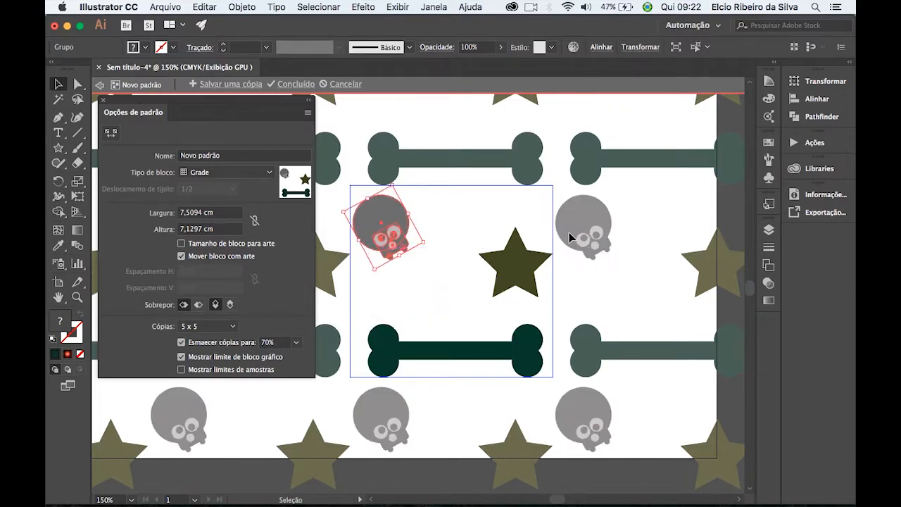
pyautogui.moveTo(369, 249)
pyautogui.mouseDown()
pyautogui.moveTo(390, 231)
pyautogui.moveTo(368, 235)
pyautogui.mouseUp()
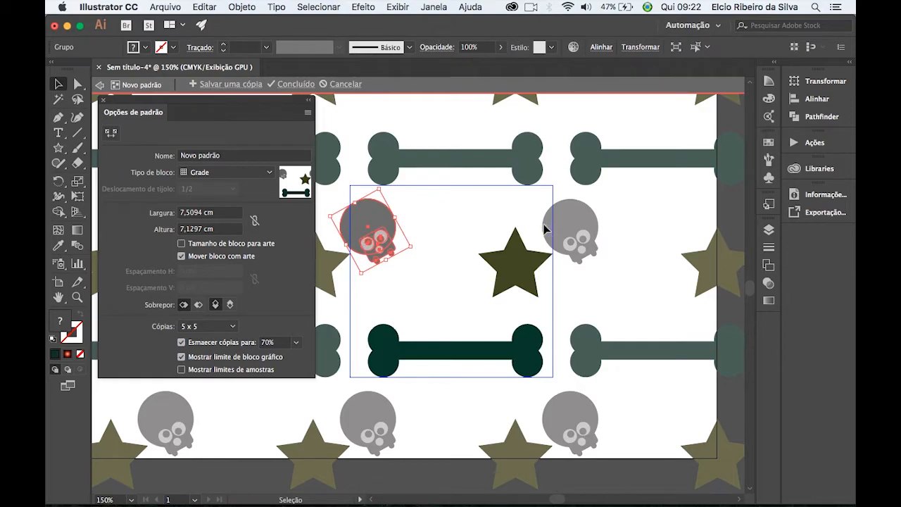
# Shrink the star and place it across the tile's top edge, just above and right of the skull.
pyautogui.moveTo(514, 263); pyautogui.dragTo(498, 274)
pyautogui.moveTo(533, 240); pyautogui.dragTo(418, 207)
pyautogui.click(531, 286)
# Shrink the bone, tilt its right end upward and place it across the tile's lower left corner.
pyautogui.click(537, 335)
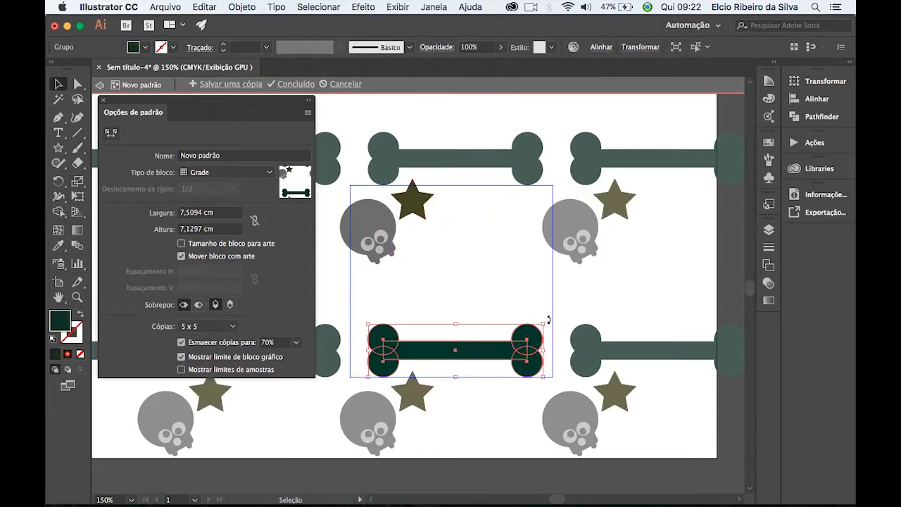
pyautogui.moveTo(543, 325); pyautogui.dragTo(485, 299)
pyautogui.moveTo(471, 350); pyautogui.dragTo(441, 349)
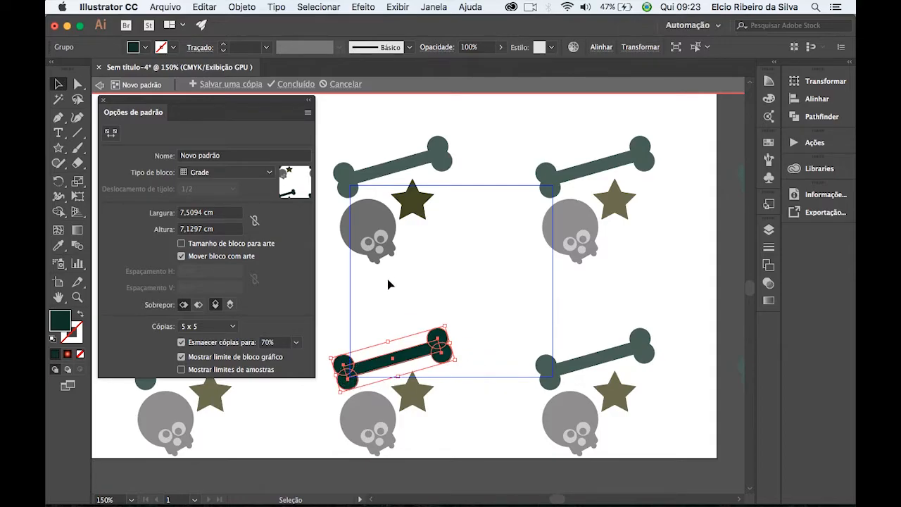
# Duplicate the bone as a smaller copy sloping down to the right, placed below the star beside the skull.
pyautogui.moveTo(410, 356); pyautogui.dragTo(541, 316)
pyautogui.press('super+z')
pyautogui.moveTo(551, 286); pyautogui.dragTo(421, 226)
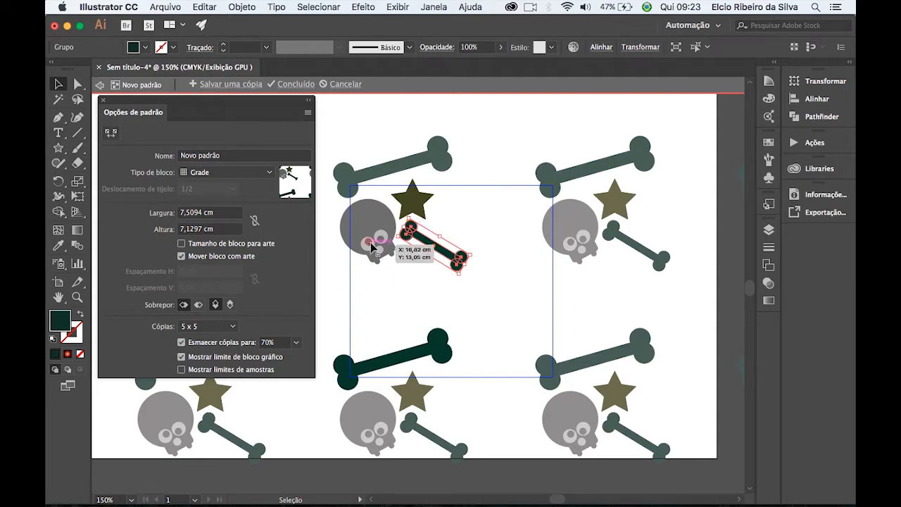
# Duplicate the skull, tilt the copy clockwise and place it across the tile's right edge in the lower half.
pyautogui.click(371, 246)
pyautogui.moveTo(361, 229); pyautogui.dragTo(509, 310)
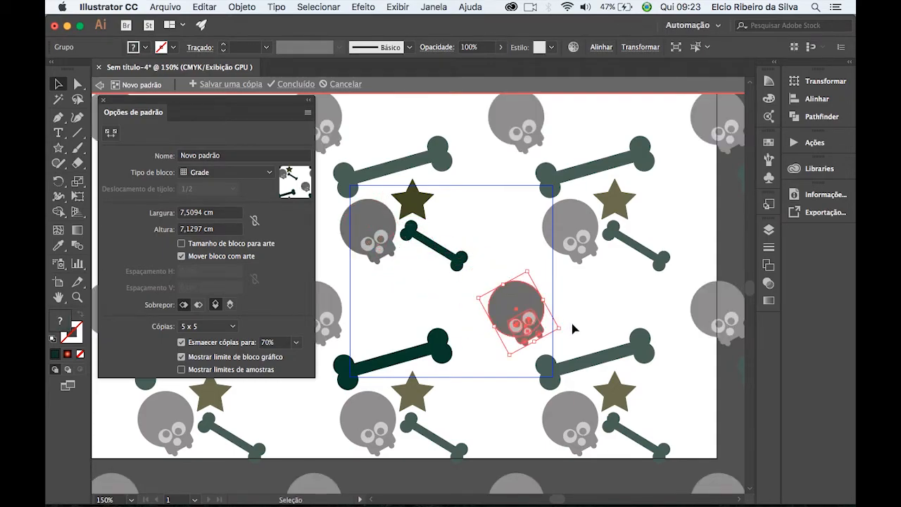
pyautogui.moveTo(566, 330); pyautogui.dragTo(527, 348)
pyautogui.moveTo(515, 316); pyautogui.dragTo(547, 325)
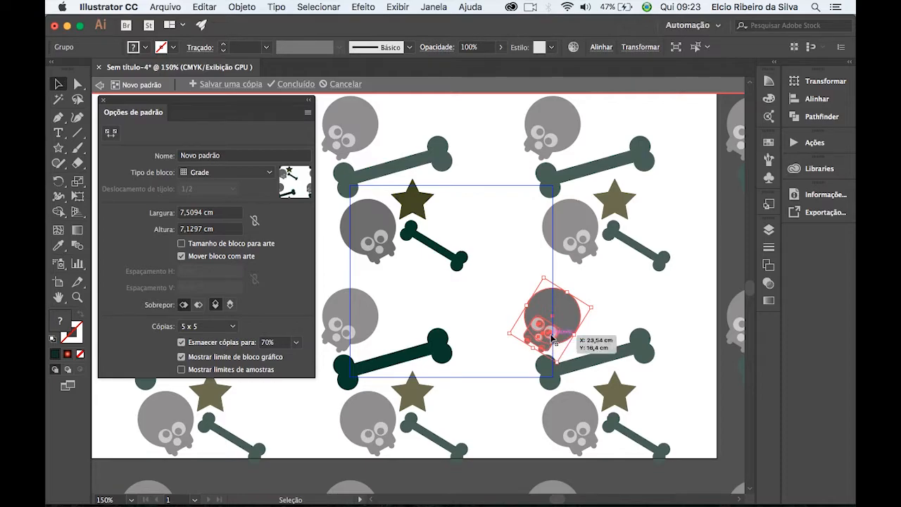
# Duplicate the skull as a smaller, upside-down copy and place it right of the star near the tile's top edge.
pyautogui.moveTo(561, 320); pyautogui.dragTo(485, 274)
pyautogui.moveTo(534, 230); pyautogui.dragTo(516, 244)
pyautogui.moveTo(492, 273); pyautogui.dragTo(472, 225)
# Duplicate the star, enlarge the copy to about 2.4 cm wide and place it across the tile's bottom edge.
pyautogui.click(414, 218)
pyautogui.moveTo(414, 204); pyautogui.dragTo(524, 273)
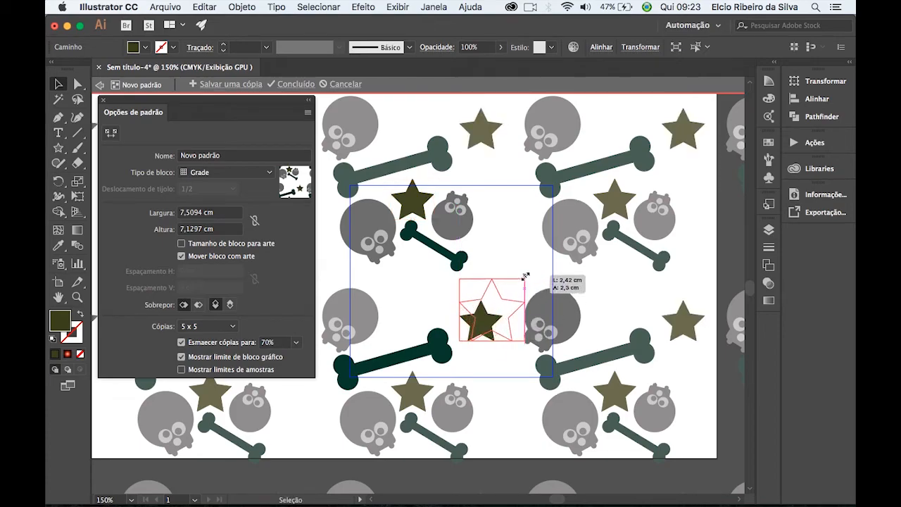
pyautogui.moveTo(493, 311); pyautogui.dragTo(496, 364)
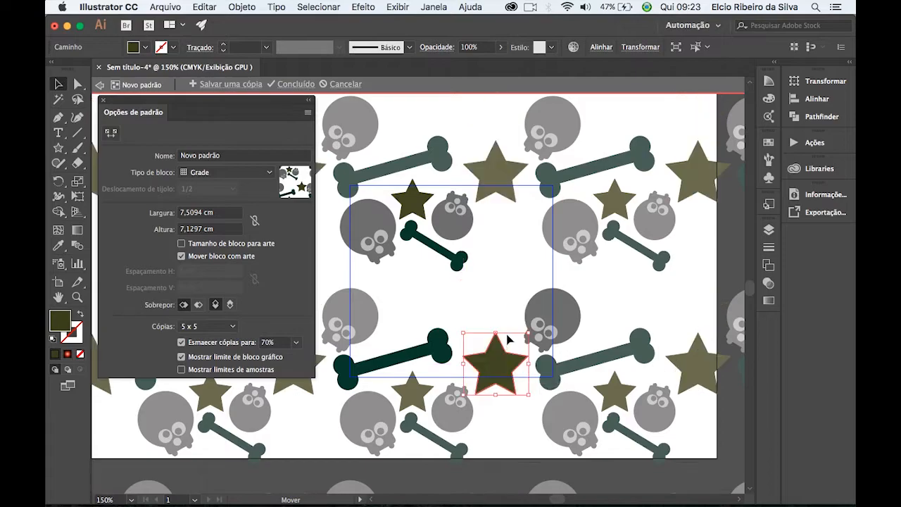
# Duplicate the large bone, shrink the copy slightly and place it across the tile's right edge above the skull.
pyautogui.click(422, 359)
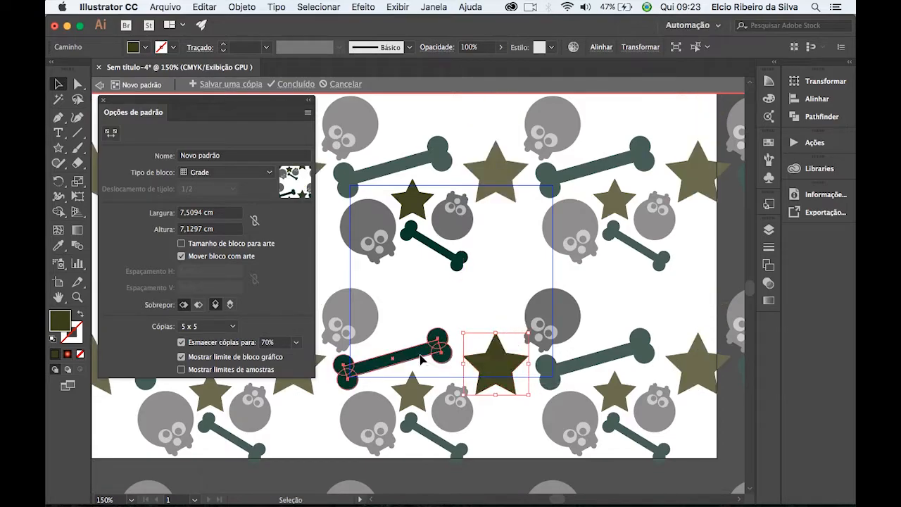
pyautogui.moveTo(422, 361); pyautogui.dragTo(516, 279)
pyautogui.moveTo(427, 280); pyautogui.dragTo(538, 275)
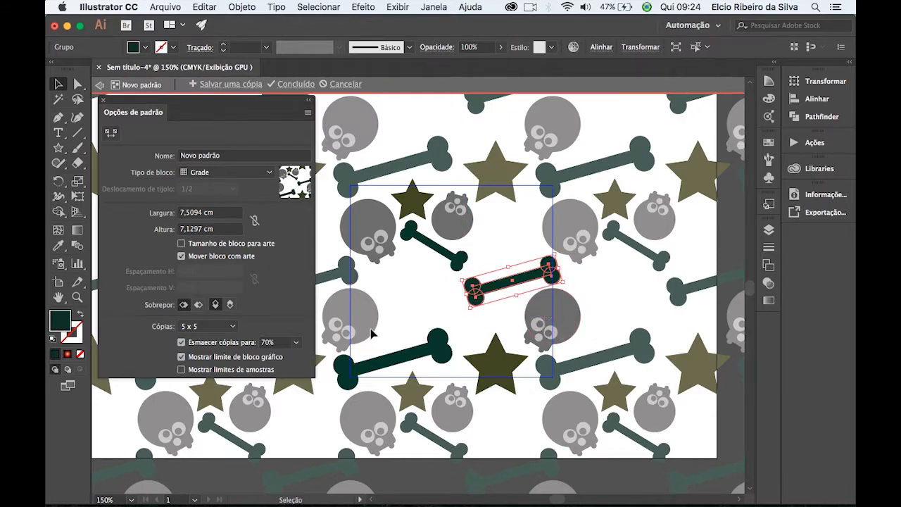
# Duplicate the skull as three small copies: below the right bone, near the tile's upper right corner, and under the upper left skull.
pyautogui.click(541, 322)
pyautogui.moveTo(541, 312); pyautogui.dragTo(526, 221)
pyautogui.click(499, 261)
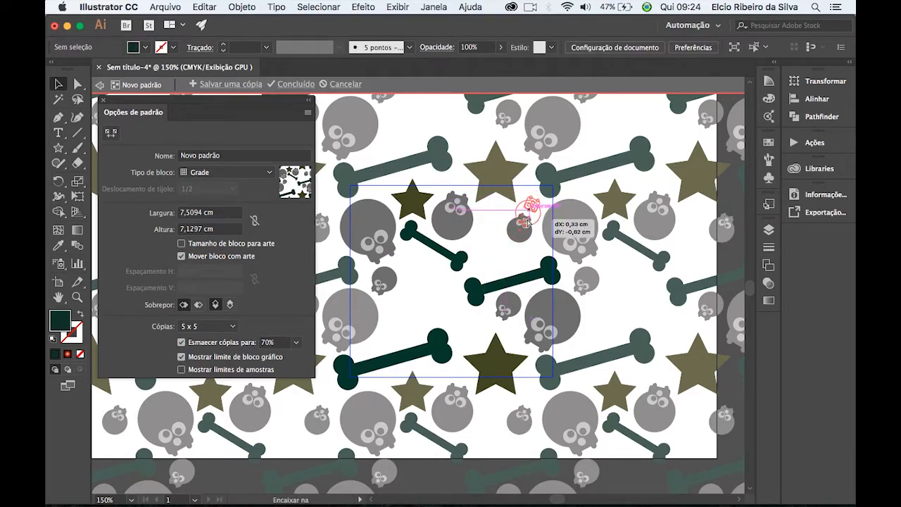
# Duplicate the star as two small copies beside the large bone and a medium, slightly tilted copy below the small bone.
pyautogui.click(414, 215)
pyautogui.moveTo(417, 204); pyautogui.dragTo(500, 222)
pyautogui.click(483, 263)
pyautogui.click(452, 285)
pyautogui.click(445, 319)
pyautogui.moveTo(498, 224); pyautogui.dragTo(408, 258)
pyautogui.moveTo(431, 289); pyautogui.dragTo(431, 290)
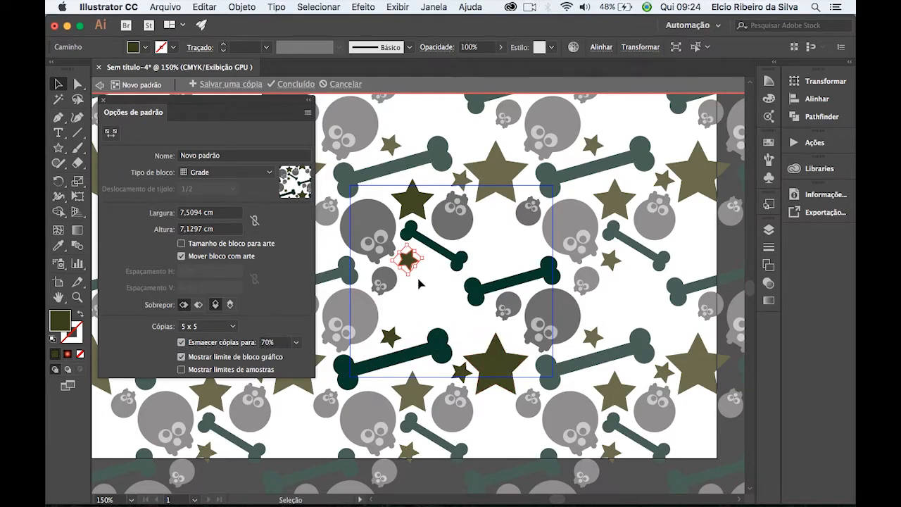
pyautogui.moveTo(421, 266); pyautogui.dragTo(434, 275)
pyautogui.click(442, 312)
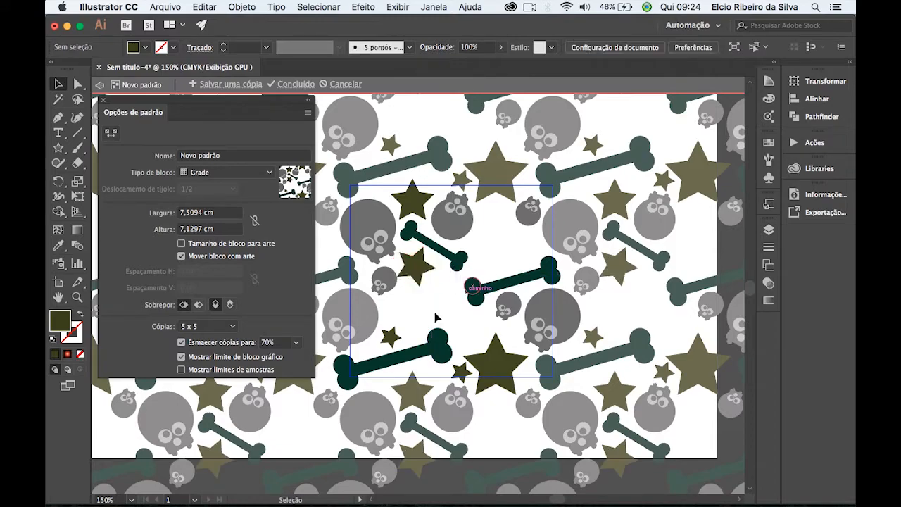
# Duplicate the skull, tilt the copy clockwise and place it just above the right end of the large bone.
pyautogui.moveTo(391, 305); pyautogui.dragTo(443, 311)
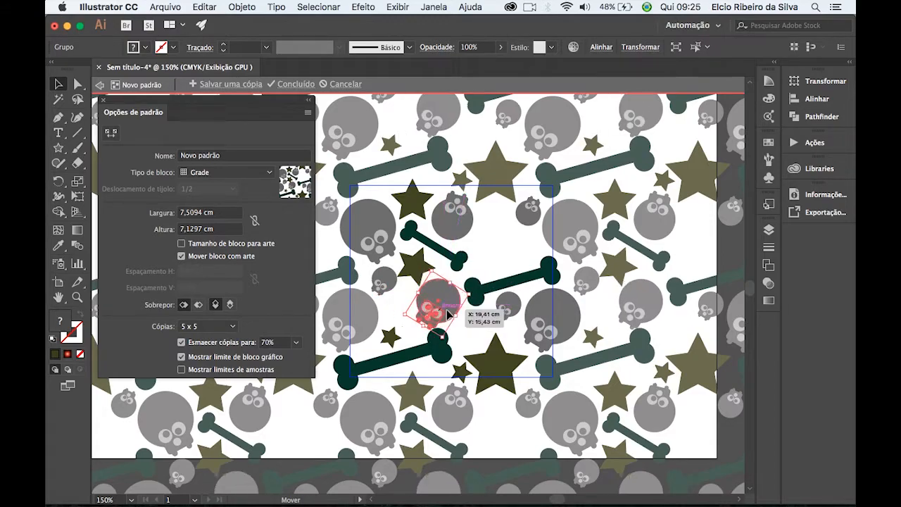
pyautogui.click(504, 258)
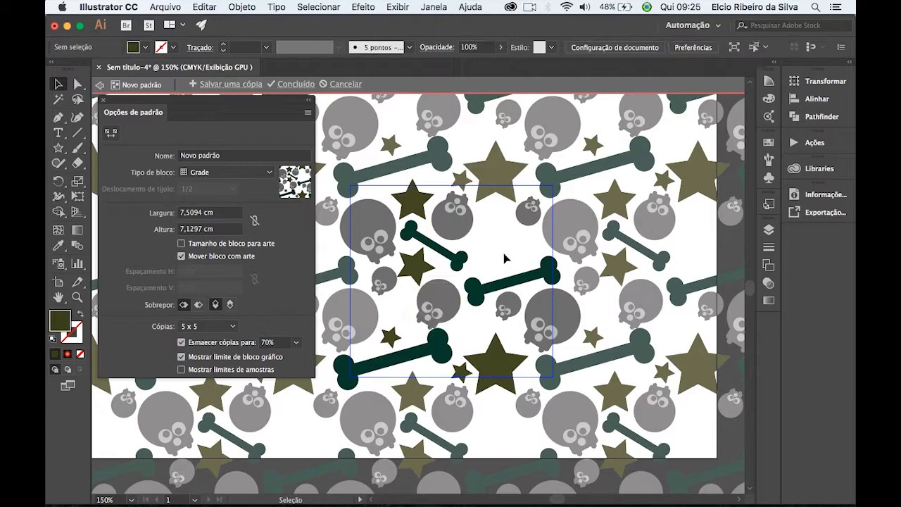
pyautogui.click(433, 311)
pyautogui.moveTo(462, 321); pyautogui.dragTo(467, 318)
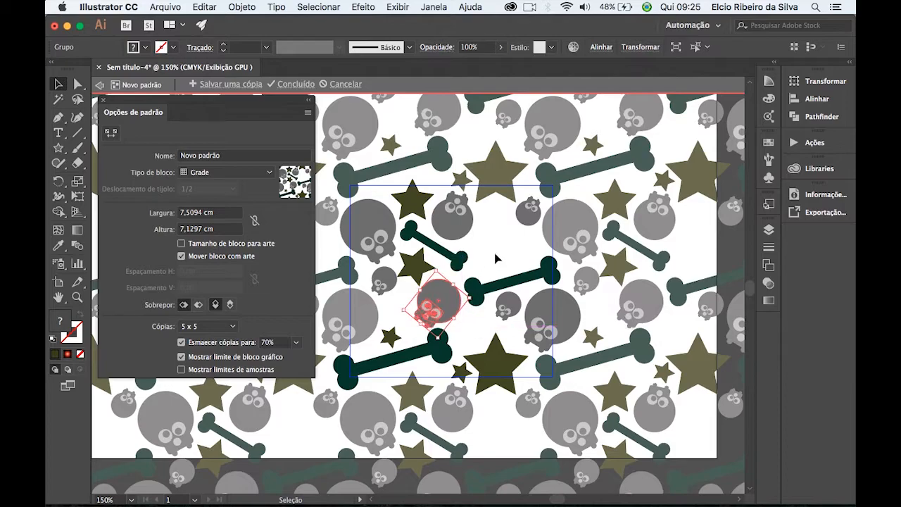
pyautogui.click(495, 258)
# Fill the tile's remaining gaps with a medium star above the right bone, another small skull and several small stars.
pyautogui.moveTo(390, 344); pyautogui.dragTo(506, 247)
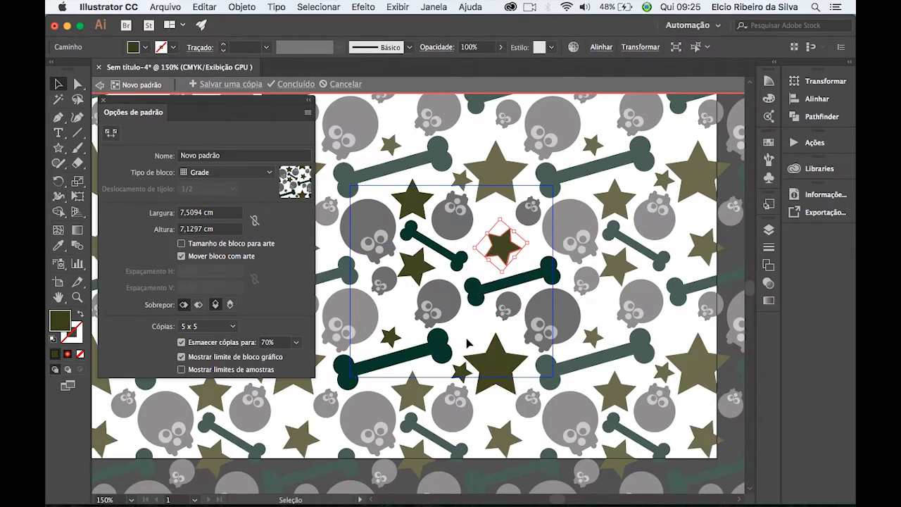
pyautogui.moveTo(507, 308); pyautogui.dragTo(477, 330)
pyautogui.moveTo(391, 342); pyautogui.dragTo(491, 219)
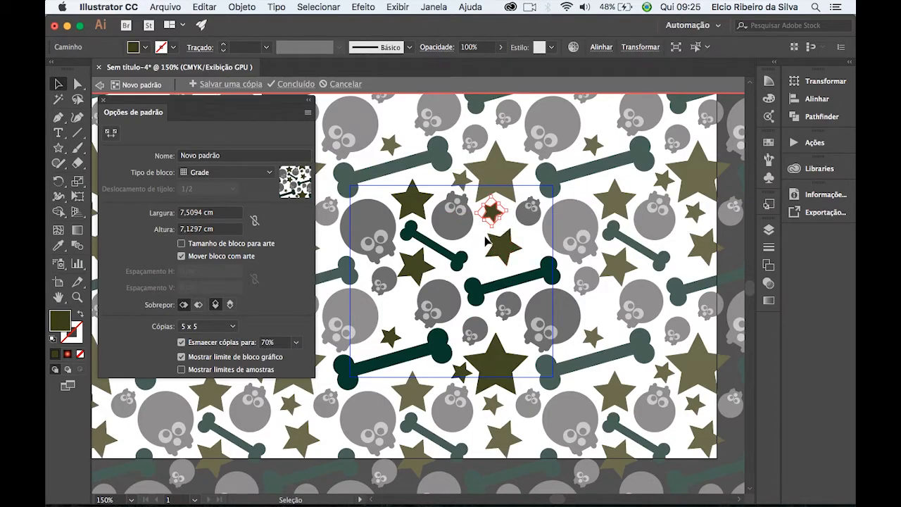
pyautogui.moveTo(493, 212); pyautogui.dragTo(400, 307)
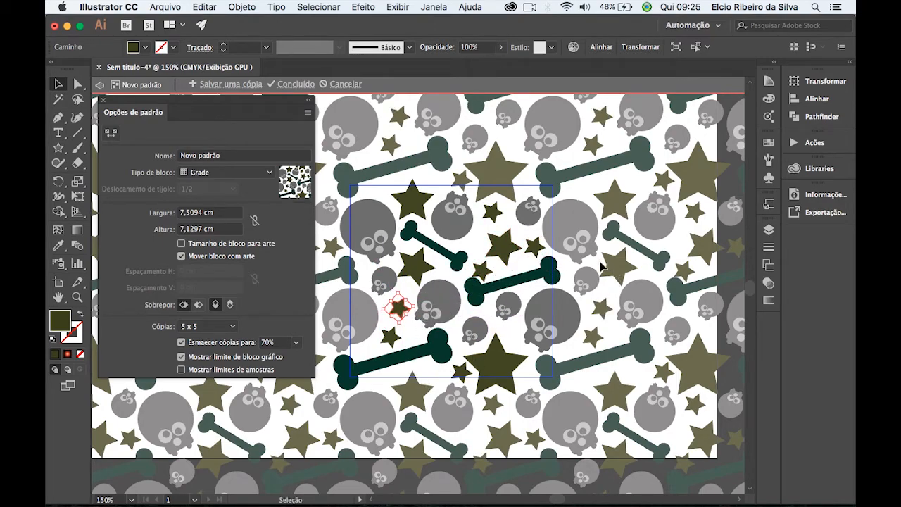
# Name the pattern "caveira" and exit pattern editing mode.
pyautogui.press('super+minus')
pyautogui.press('super+minus')
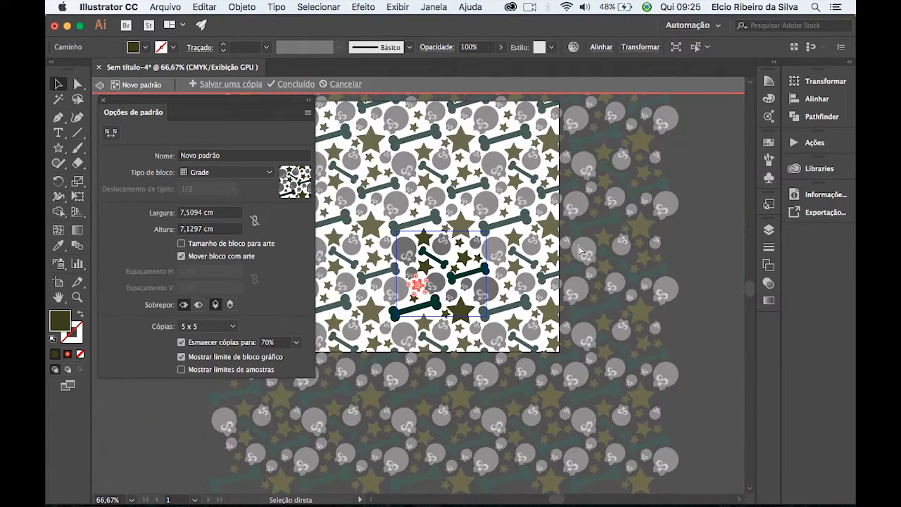
pyautogui.press('super+plus')
pyautogui.press('super+minus')
pyautogui.press('super+plus')
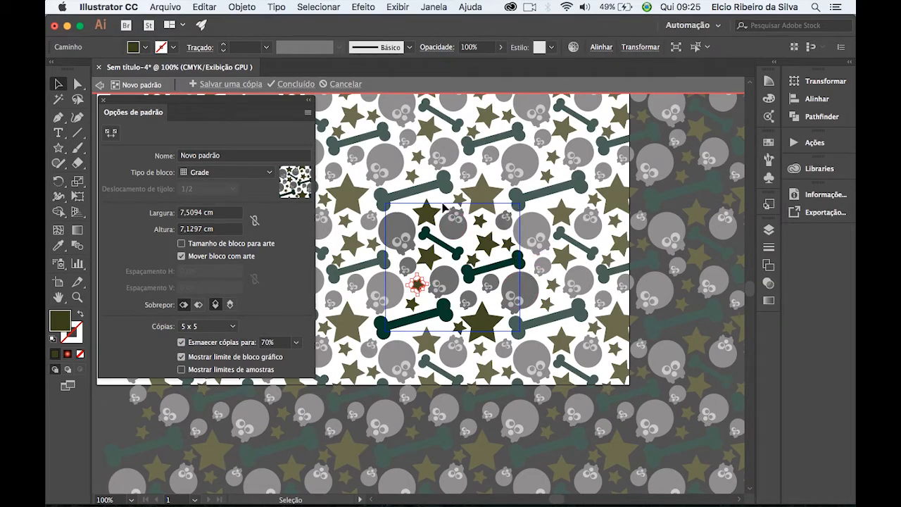
pyautogui.click(224, 159)
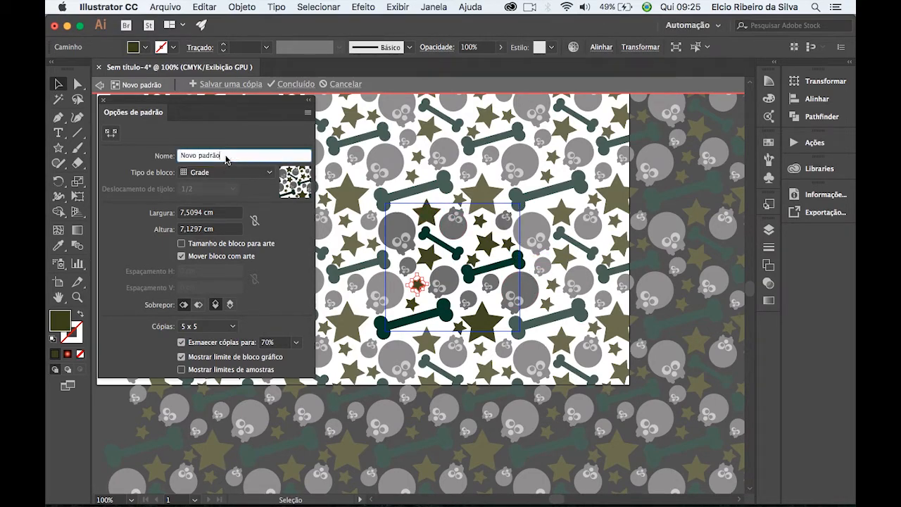
pyautogui.write('caveira')
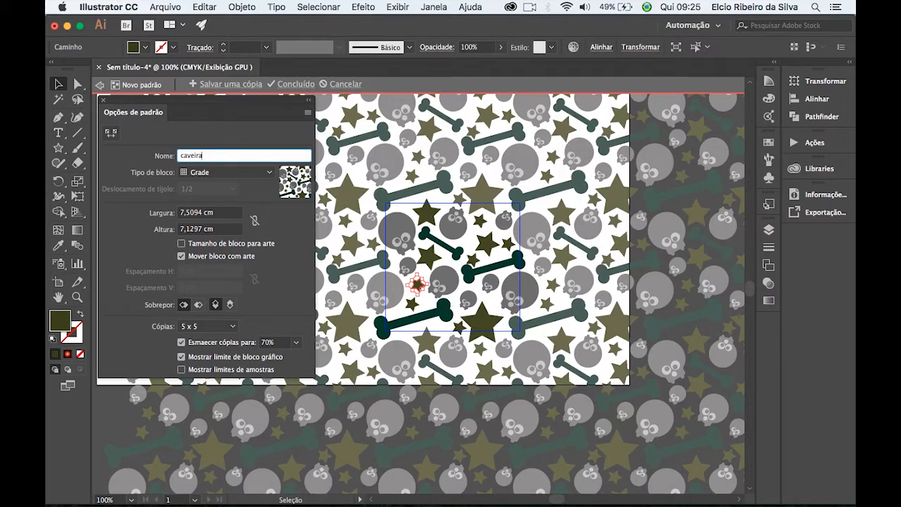
pyautogui.click(100, 87)
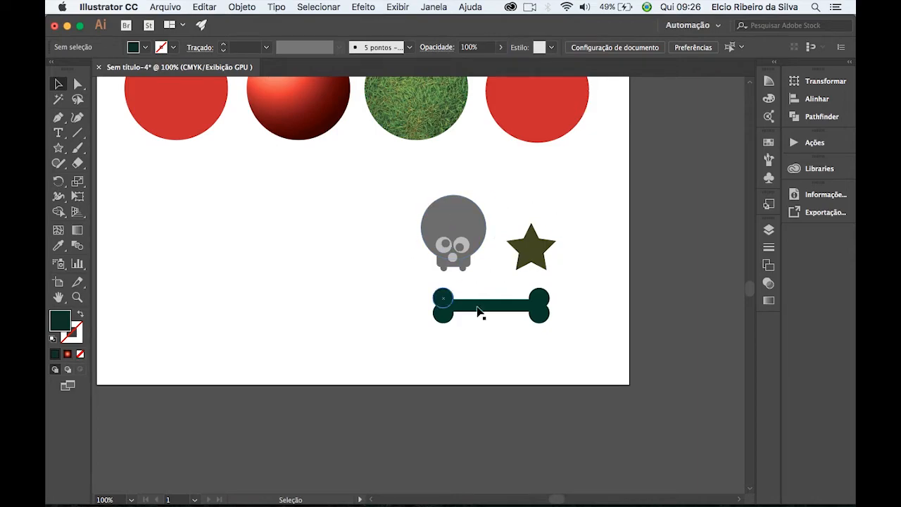
# Delete the original skull, star and bone artwork below the row of circles.
pyautogui.moveTo(372, 188); pyautogui.dragTo(564, 336)
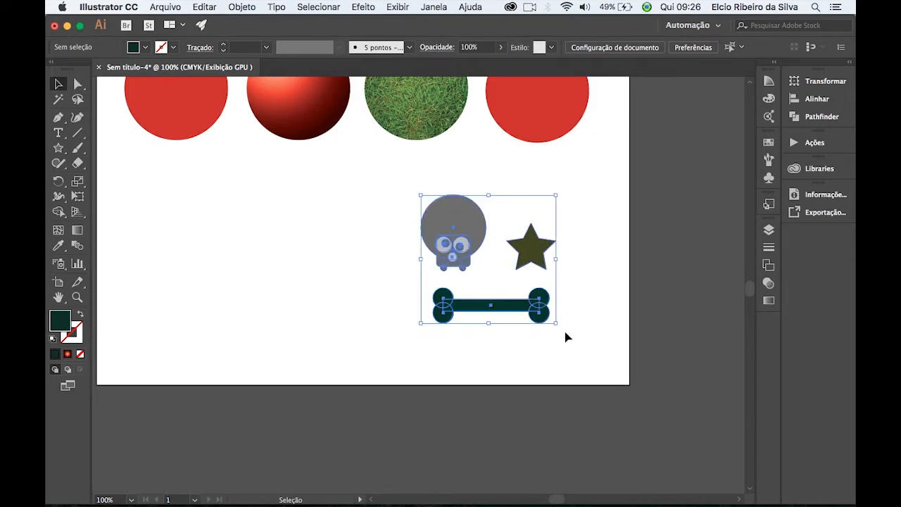
pyautogui.press('Delete')
pyautogui.scroll(5, 530, 298)
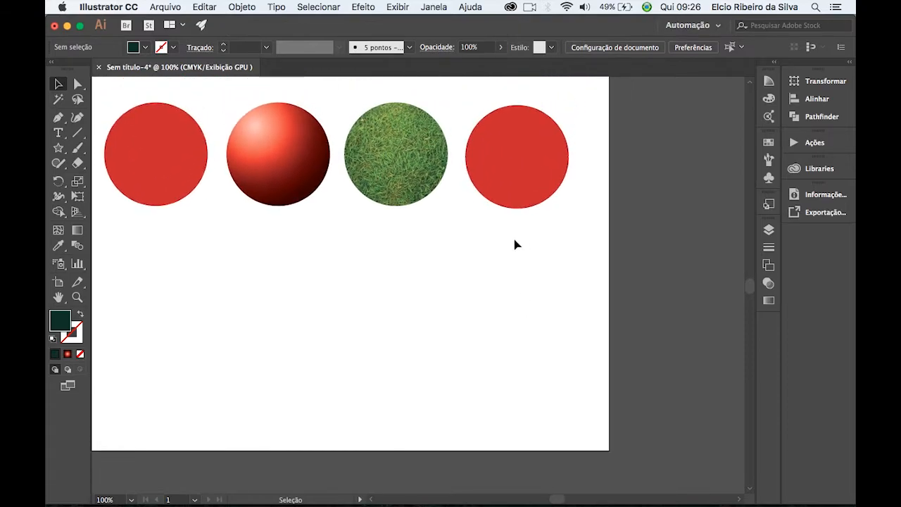
# Select the fourth circle and display the complete set of document swatches.
pyautogui.click(518, 200)
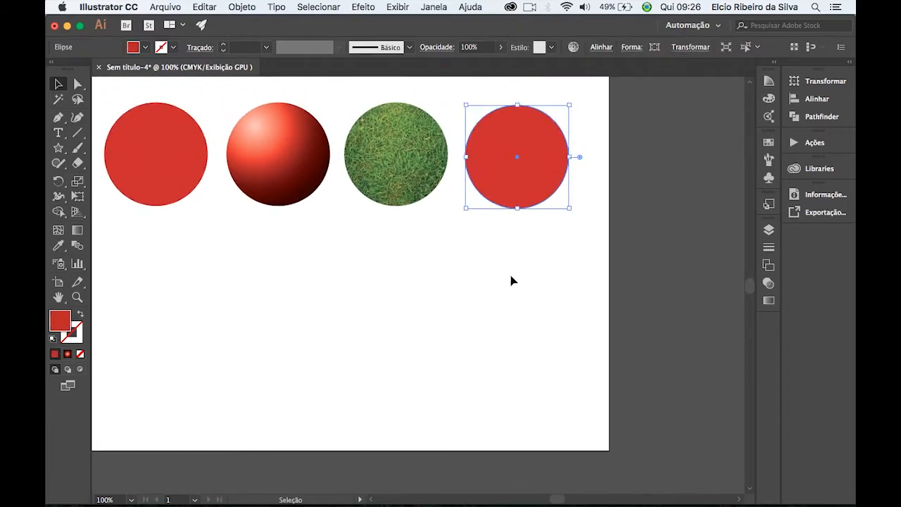
pyautogui.click(768, 144)
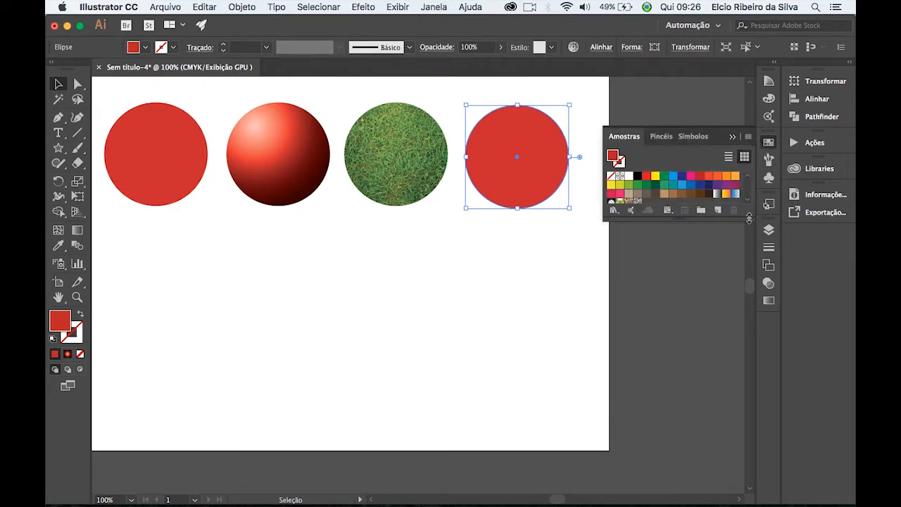
pyautogui.moveTo(748, 218); pyautogui.dragTo(751, 290)
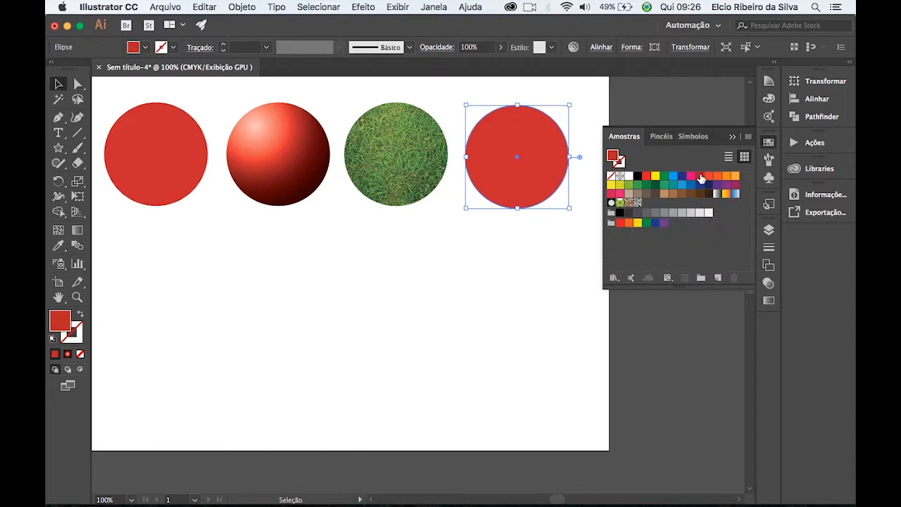
# Try several solid colour and gradient swatches, including blue and light green, as the fourth circle's fill.
pyautogui.click(718, 177)
pyautogui.click(690, 185)
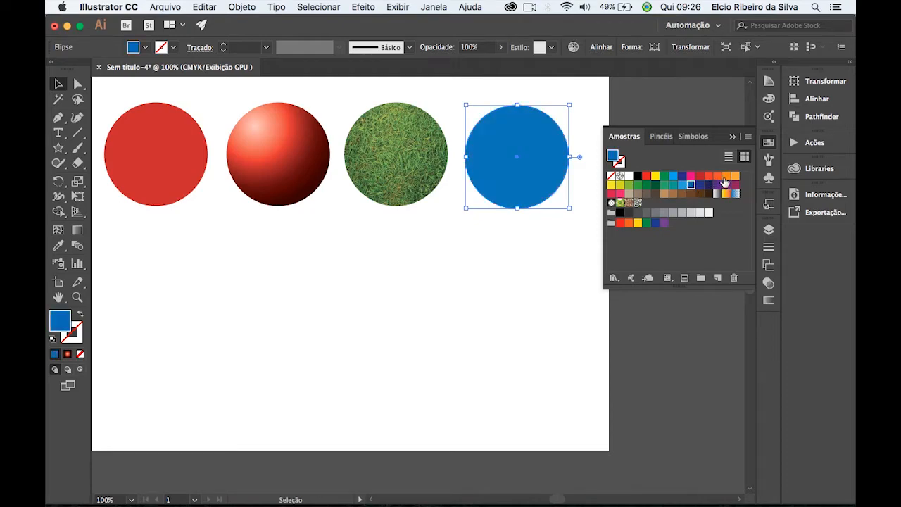
pyautogui.click(726, 193)
pyautogui.click(716, 194)
pyautogui.click(670, 193)
pyautogui.click(655, 184)
pyautogui.click(629, 185)
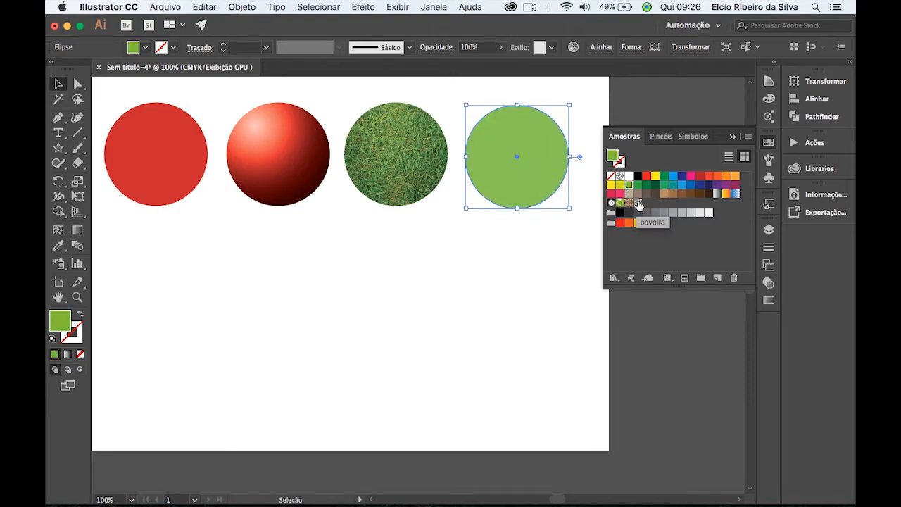
# Fill the fourth circle with the caveira pattern, and test enlarging the circle before restoring its original size.
pyautogui.click(638, 203)
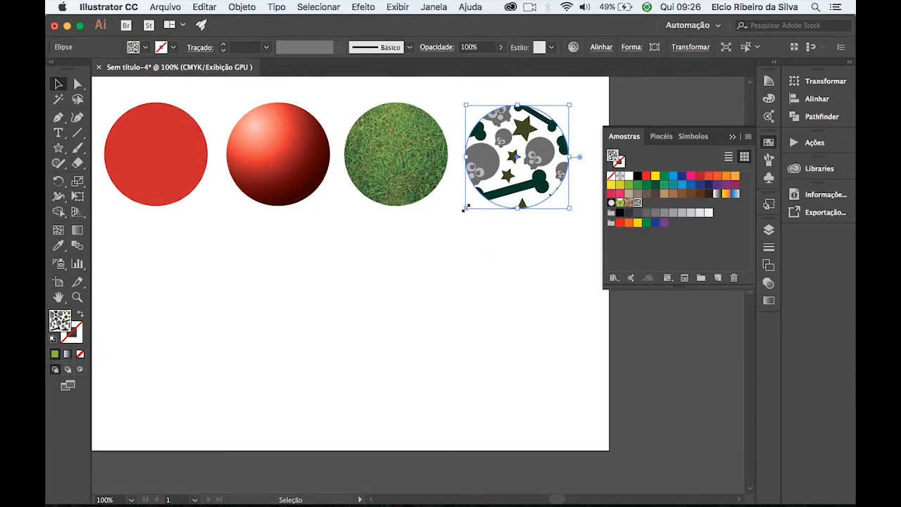
pyautogui.moveTo(464, 208); pyautogui.dragTo(278, 378)
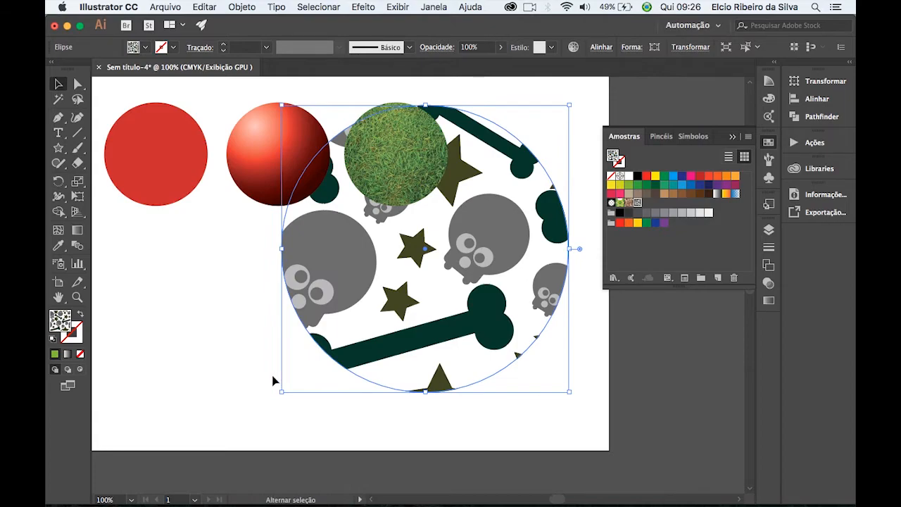
pyautogui.press('super+z')
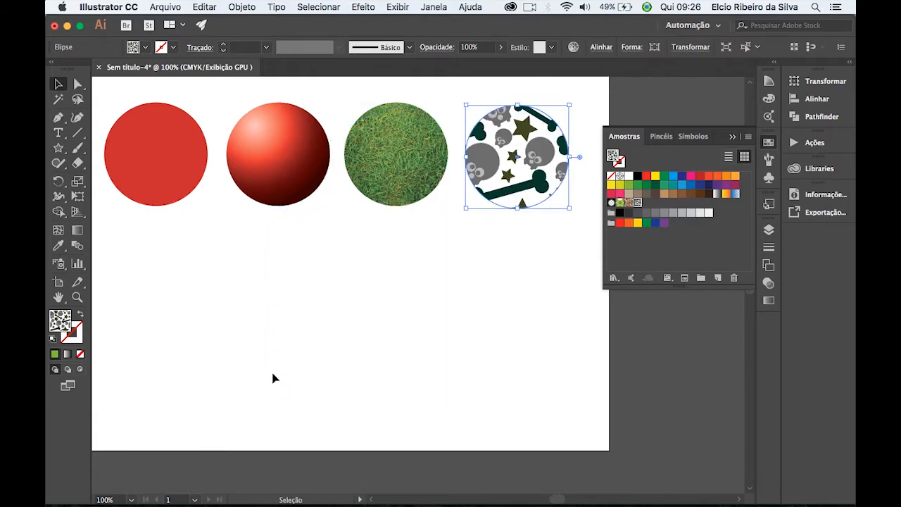
pyautogui.click(519, 264)
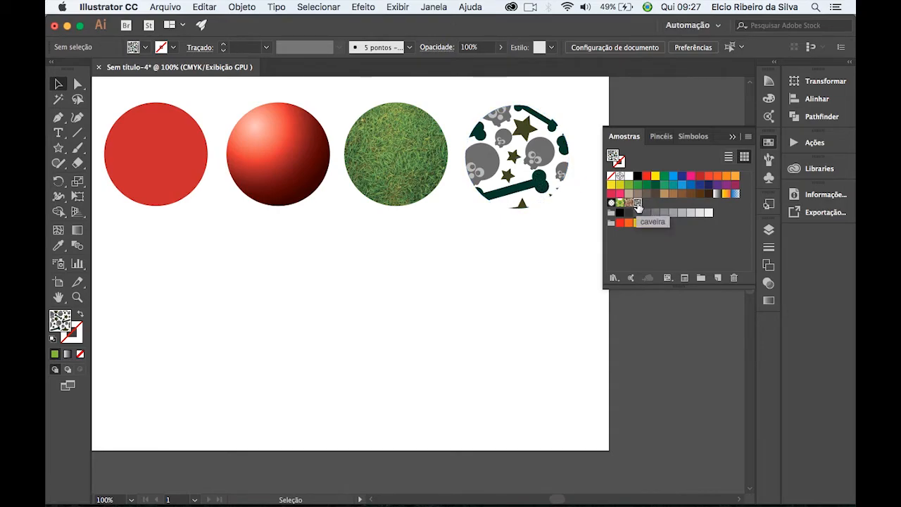
# Place the caveira swatch's artwork below the circles, scaled to a little over a third, and save it as a new pattern swatch.
pyautogui.moveTo(636, 204); pyautogui.dragTo(374, 341)
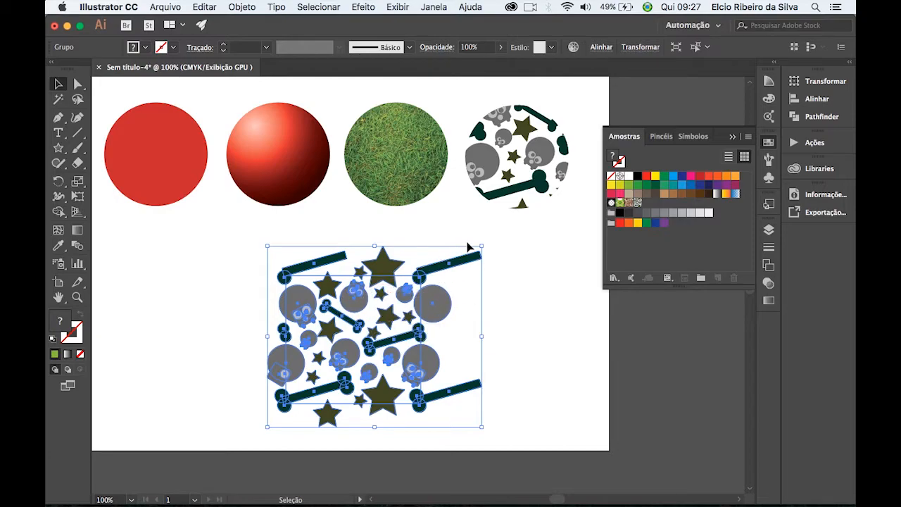
pyautogui.moveTo(482, 246); pyautogui.dragTo(357, 359)
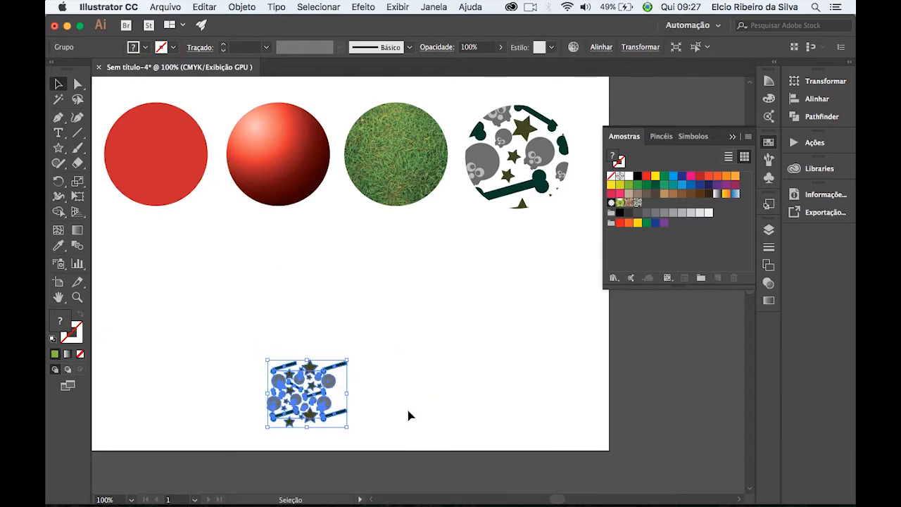
pyautogui.moveTo(297, 406); pyautogui.dragTo(673, 215)
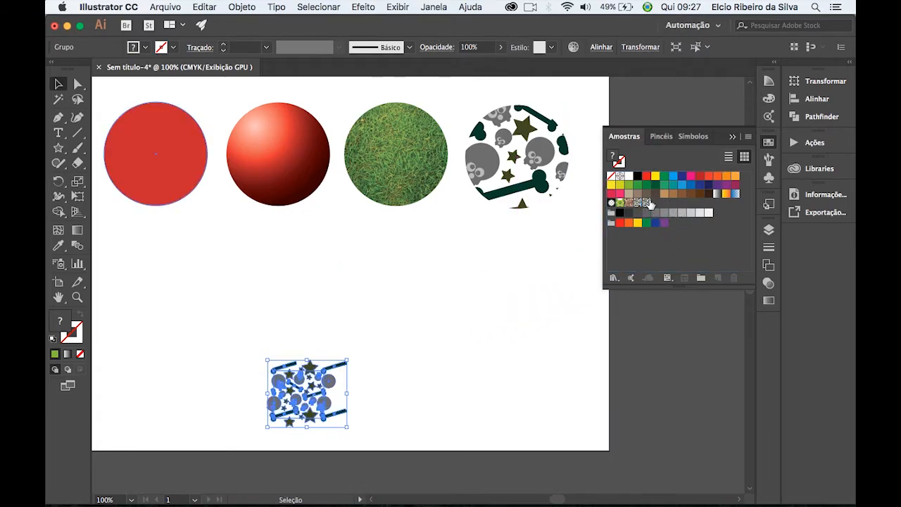
# Fill the fourth circle with the new scaled-down pattern swatch and deselect it.
pyautogui.moveTo(537, 249); pyautogui.dragTo(509, 192)
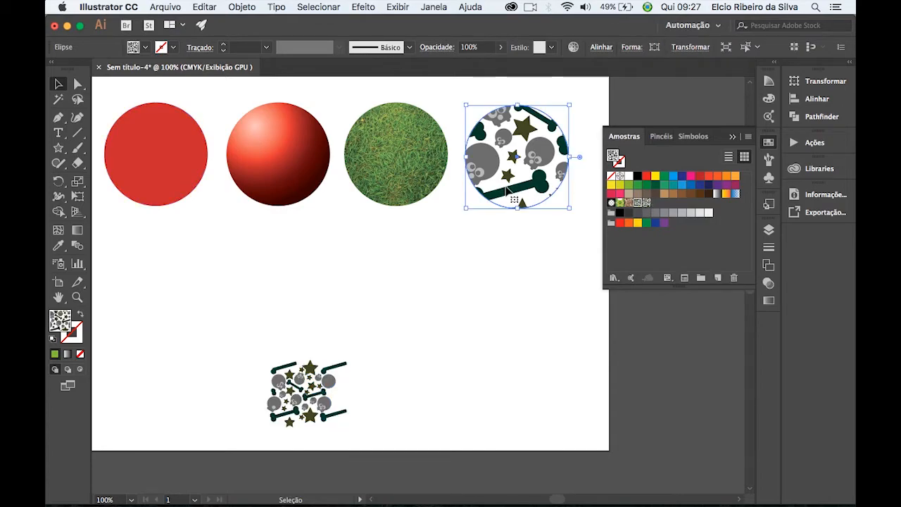
pyautogui.click(646, 202)
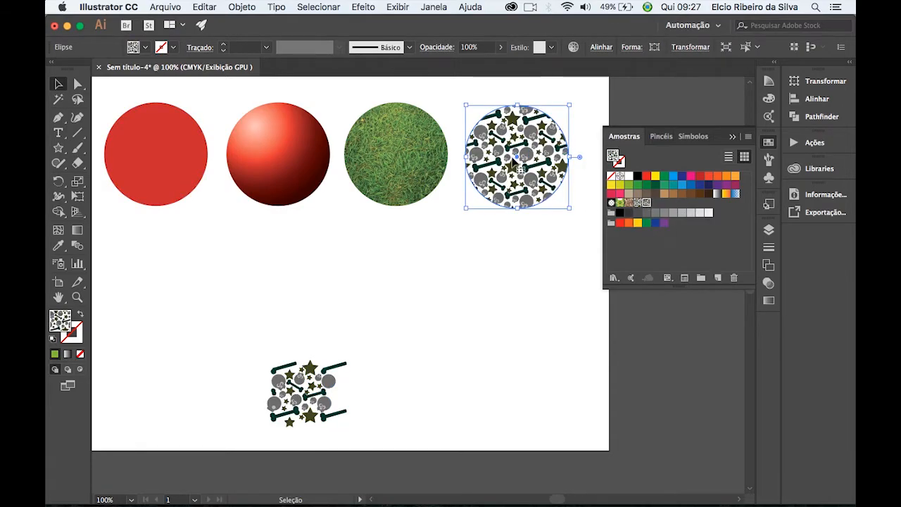
pyautogui.click(541, 282)
# Examine the scaled-down skull pattern inside the fourth circle up close.
pyautogui.press('super+plus')
pyautogui.press('super+plus')
pyautogui.press('super+plus')
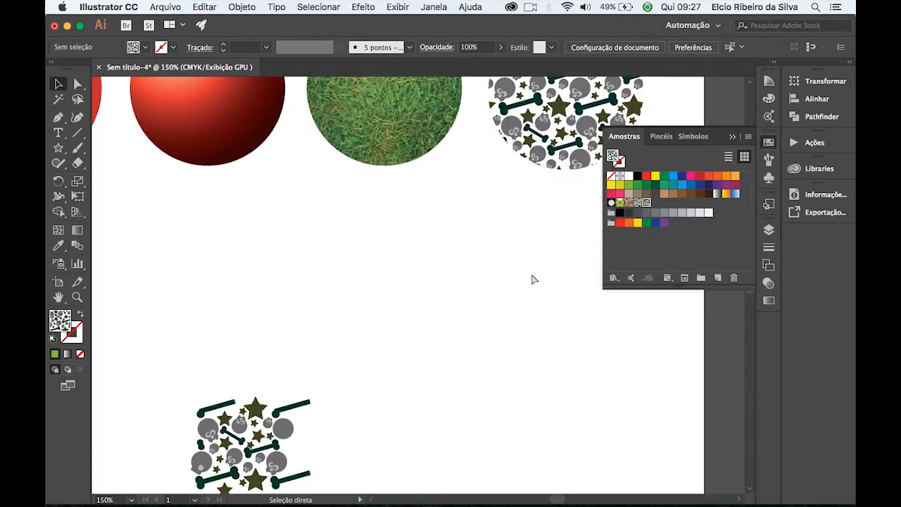
pyautogui.press('space')
pyautogui.moveTo(531, 183); pyautogui.dragTo(218, 412)
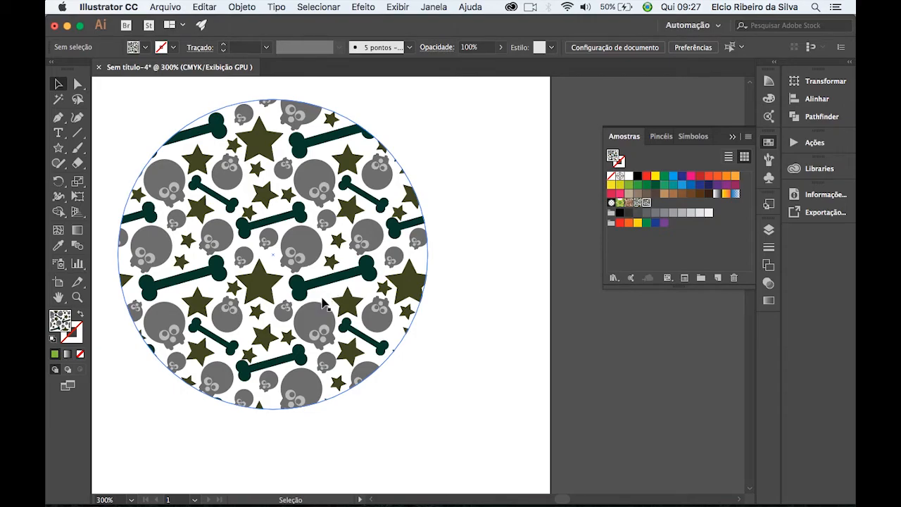
pyautogui.press('super+minus')
pyautogui.press('super+minus')
pyautogui.press('super+minus')
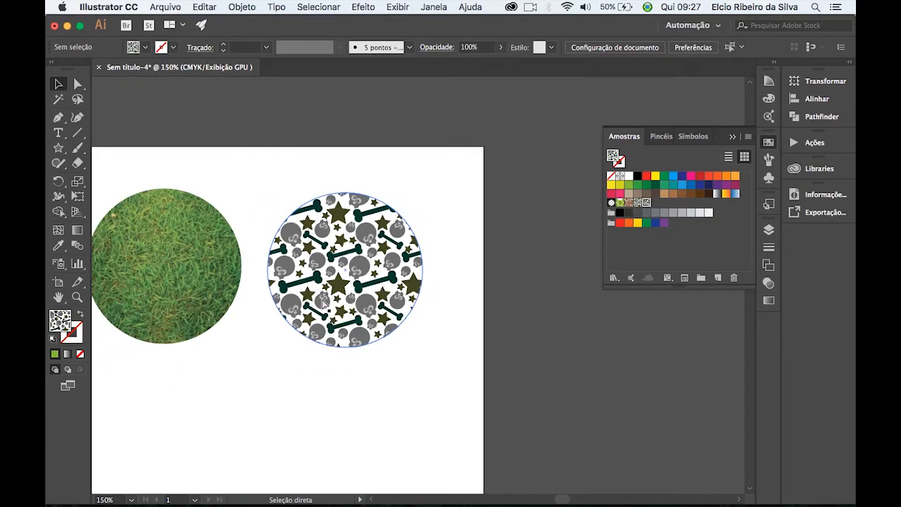
# Delete the scaled-down pattern artwork lying below the row of circles.
pyautogui.press('super+minus')
pyautogui.press('space')
pyautogui.moveTo(315, 378); pyautogui.dragTo(378, 263)
pyautogui.moveTo(241, 269); pyautogui.dragTo(389, 359)
pyautogui.press('Delete')
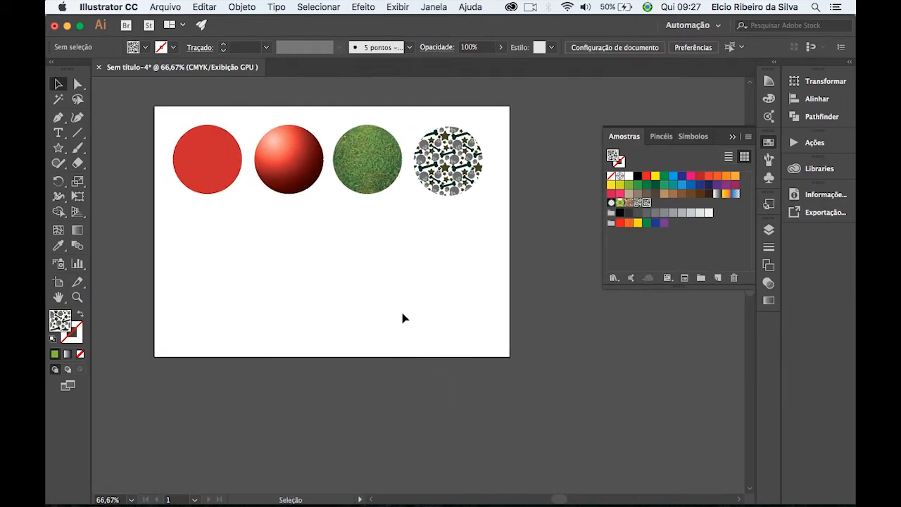
pyautogui.press('space')
pyautogui.moveTo(402, 249); pyautogui.dragTo(420, 292)
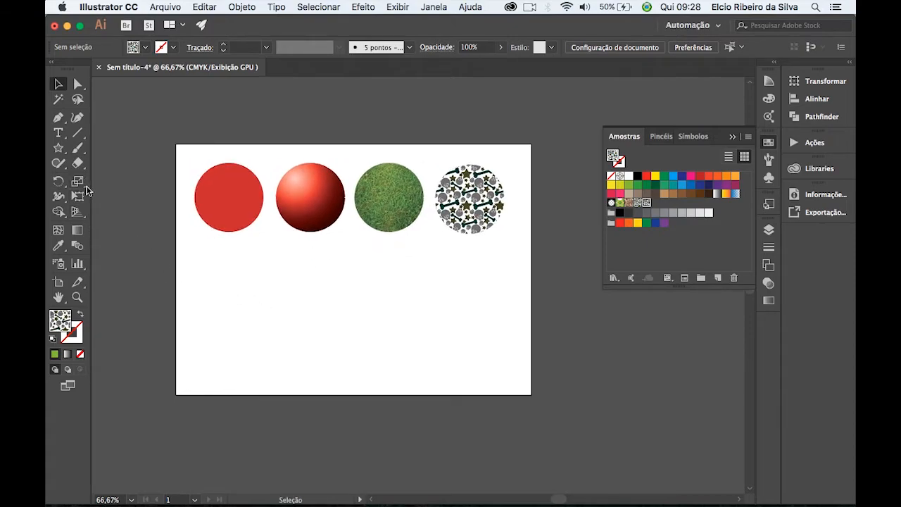
# Draw a large rectangle filled with the scaled-down skull pattern below the row of circles and deselect it.
pyautogui.click(58, 150)
pyautogui.moveTo(59, 154); pyautogui.dragTo(135, 148)
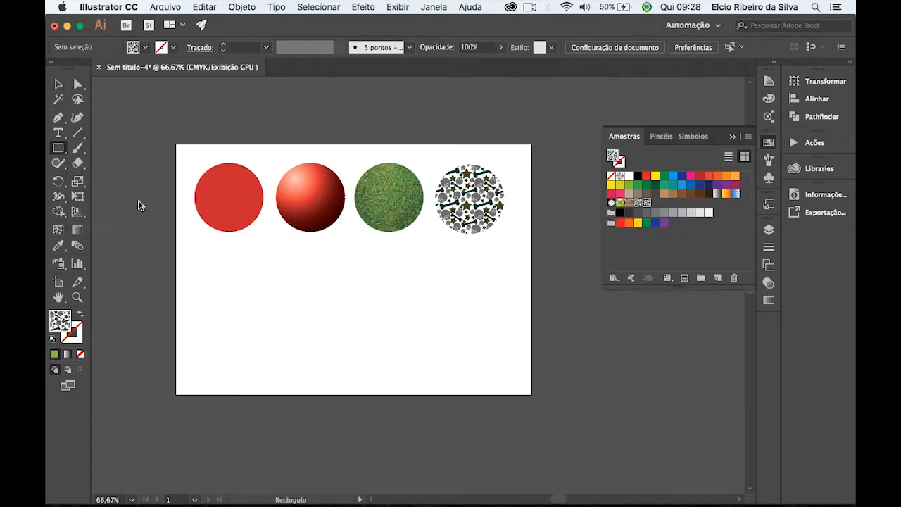
pyautogui.moveTo(187, 244); pyautogui.dragTo(517, 387)
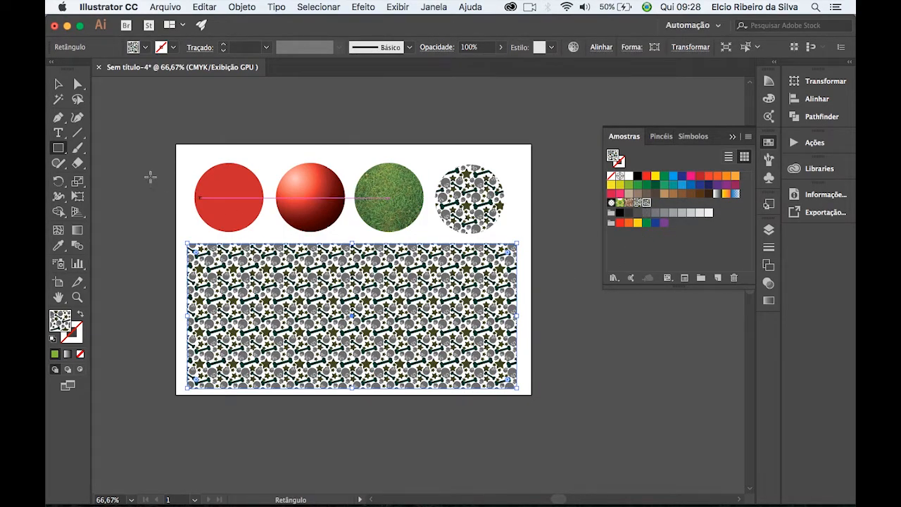
pyautogui.click(58, 84)
pyautogui.click(190, 159)
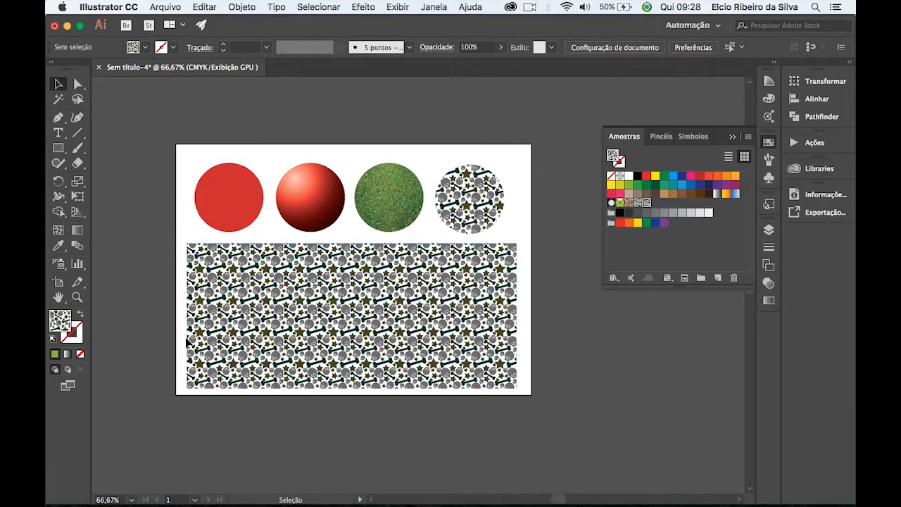
# Examine the repeating skull, bone and star pattern inside the rectangle up close, without the panels around it.
pyautogui.press('super+equal')
pyautogui.press('super+equal')
pyautogui.press('super+equal')
pyautogui.moveTo(321, 383); pyautogui.dragTo(461, 280)
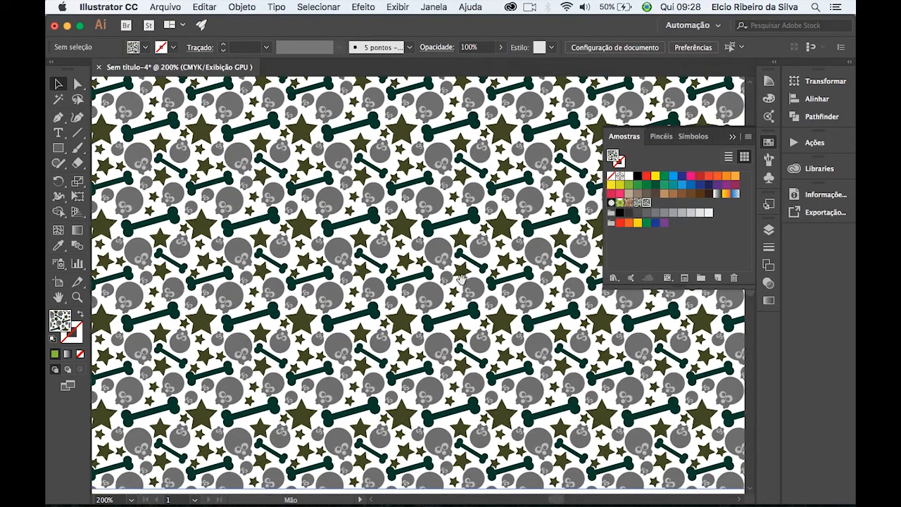
pyautogui.press('Tab')
pyautogui.moveTo(422, 309); pyautogui.dragTo(518, 332)
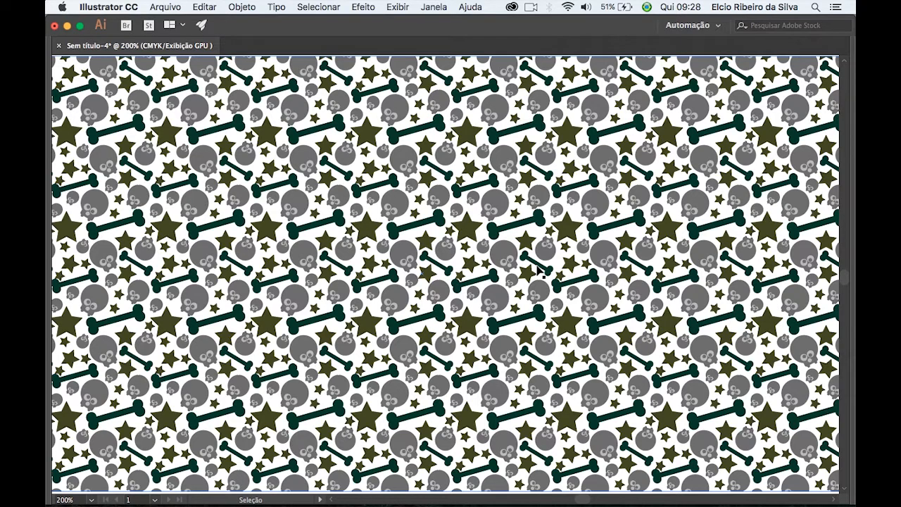
pyautogui.press('super+1')
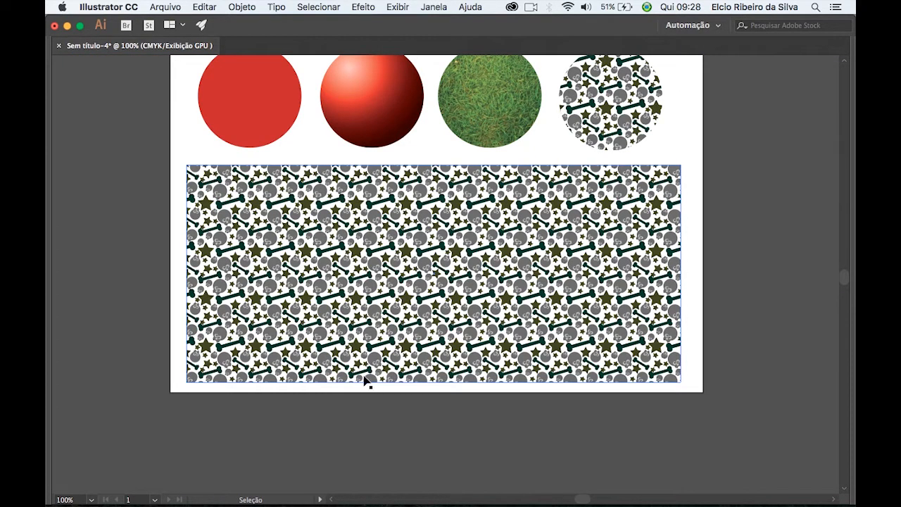
# Bring the tool panels back and close the floating swatches panel.
pyautogui.press('Tab')
pyautogui.moveTo(469, 277); pyautogui.dragTo(517, 278)
pyautogui.press('space')
pyautogui.moveTo(540, 307); pyautogui.dragTo(389, 328)
pyautogui.click(732, 136)
pyautogui.press('space')
pyautogui.moveTo(358, 362); pyautogui.dragTo(437, 333)
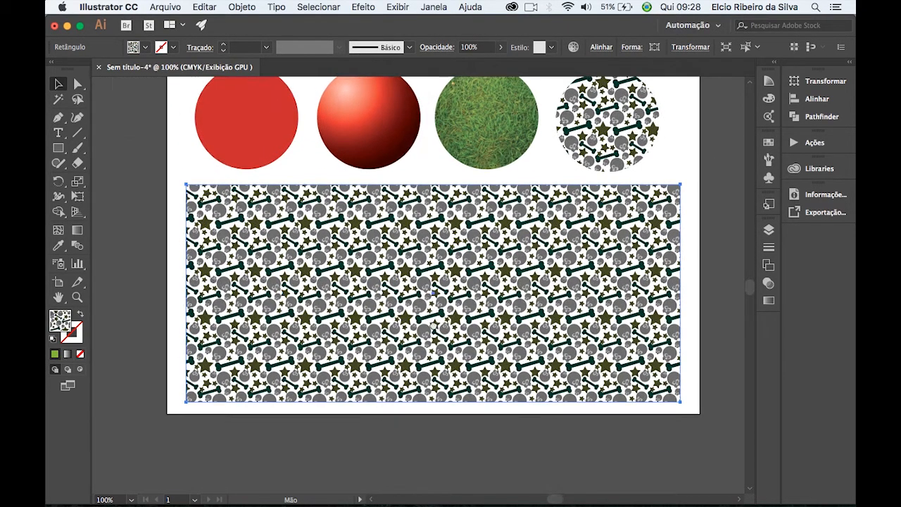
# Move the patterned rectangle up over the row of circles and send it to the back.
pyautogui.moveTo(443, 363); pyautogui.dragTo(431, 295)
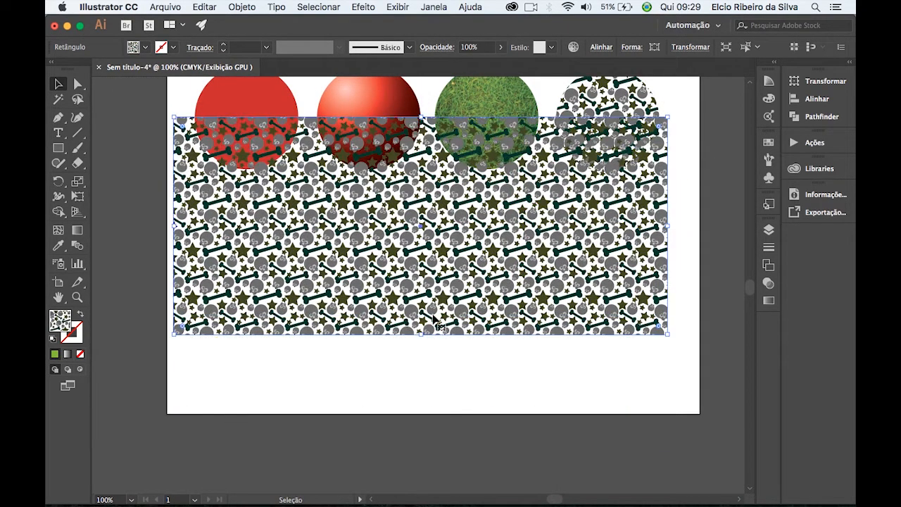
pyautogui.press('space')
pyautogui.moveTo(467, 247); pyautogui.dragTo(481, 279)
pyautogui.moveTo(442, 258); pyautogui.dragTo(446, 293)
pyautogui.moveTo(413, 331); pyautogui.dragTo(414, 297)
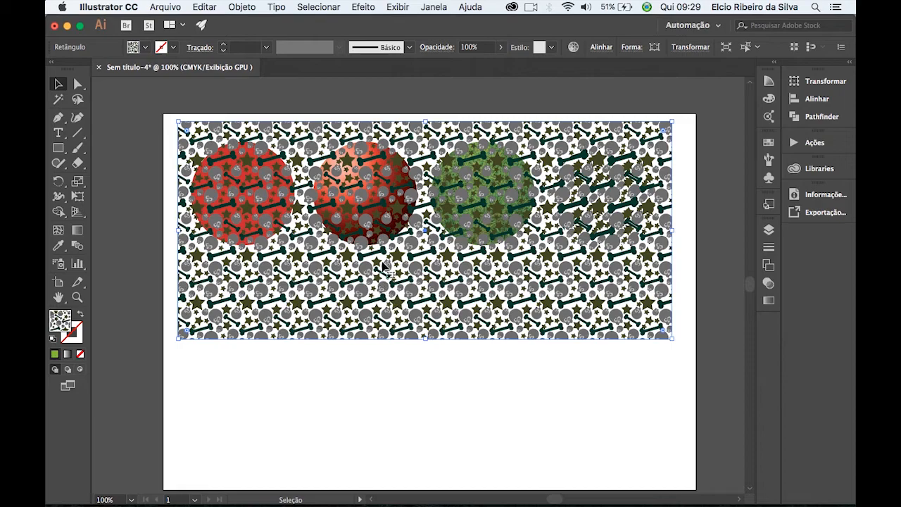
pyautogui.rightClick(392, 255)
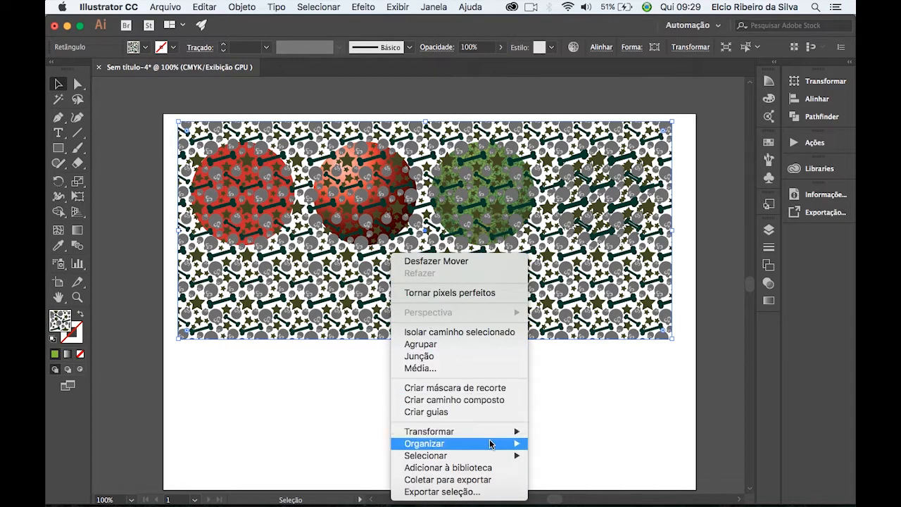
pyautogui.moveTo(494, 443)
pyautogui.click(549, 476)
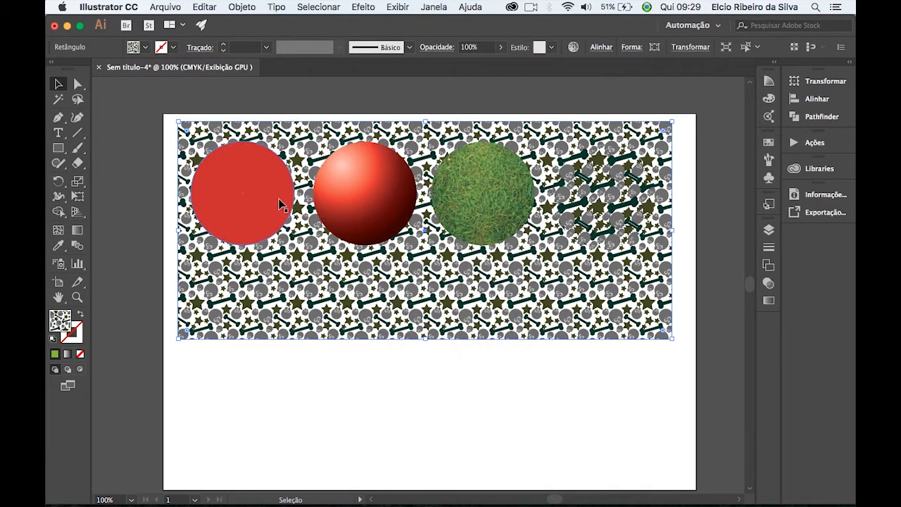
# Move the patterned rectangle back below the row of circles and deselect it.
pyautogui.moveTo(445, 285); pyautogui.dragTo(474, 408)
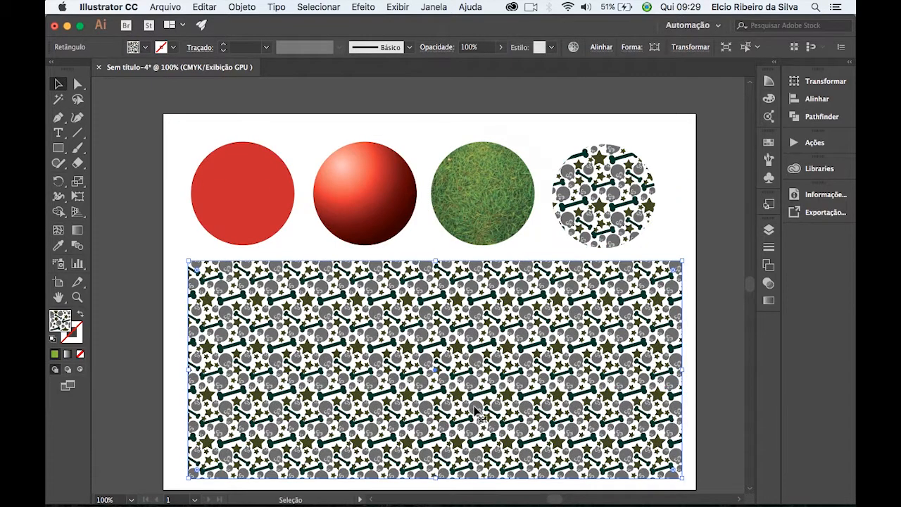
pyautogui.scroll(-3, 474, 409)
pyautogui.click(146, 200)
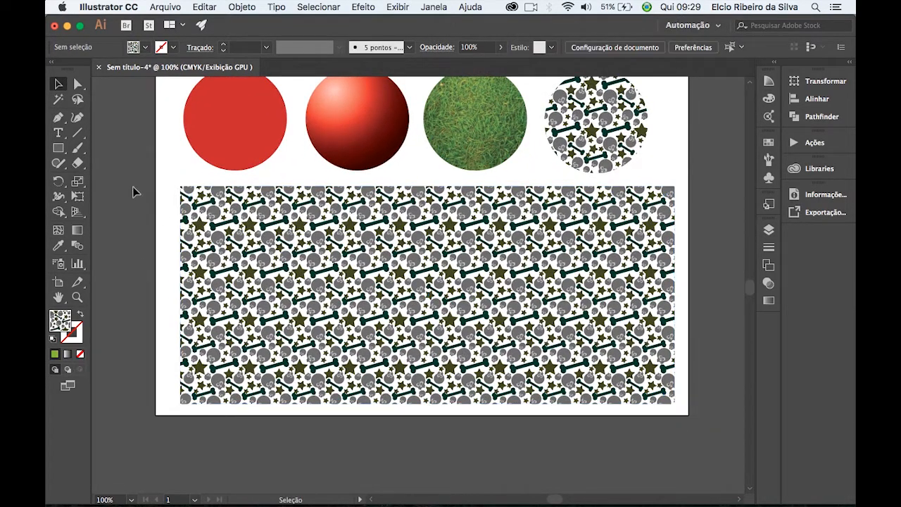
# Draw a second rectangle over the middle of the patterned one and fill it with dark green 0e4f37.
pyautogui.click(58, 147)
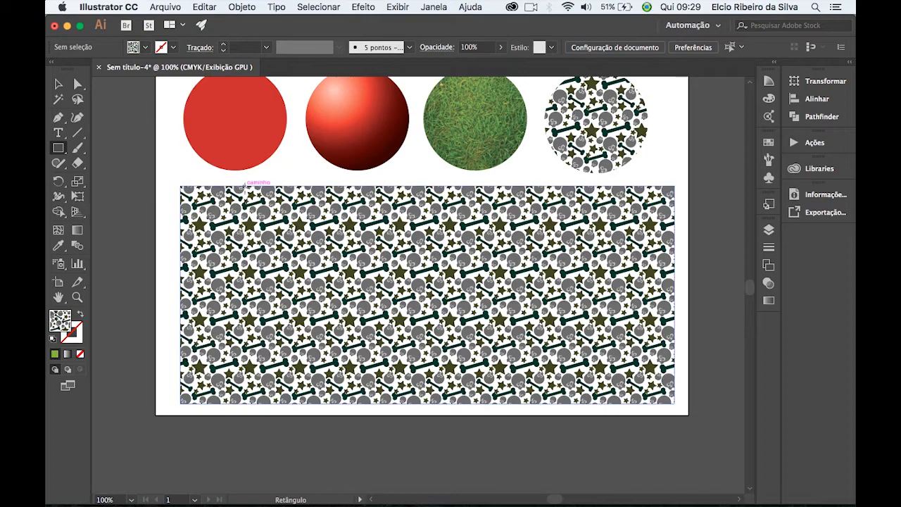
pyautogui.moveTo(247, 185); pyautogui.dragTo(630, 401)
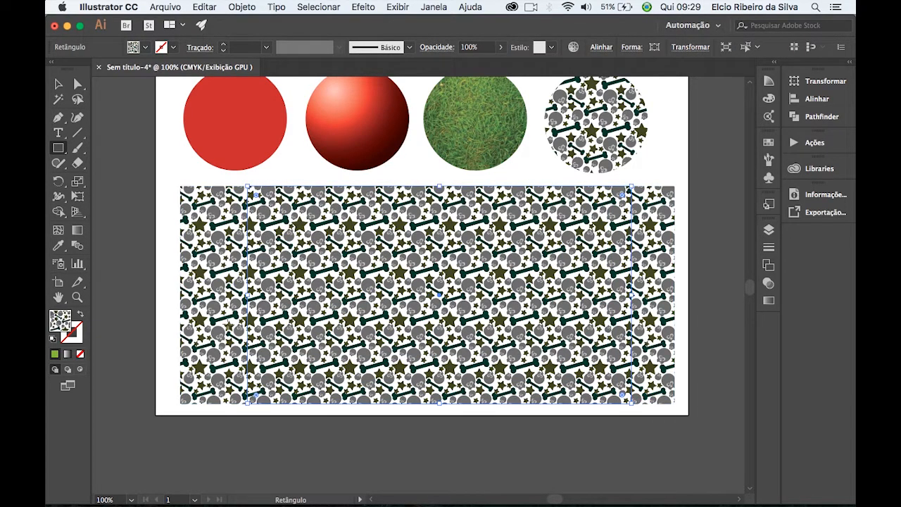
pyautogui.doubleClick(63, 320)
pyautogui.write('0e4f37')
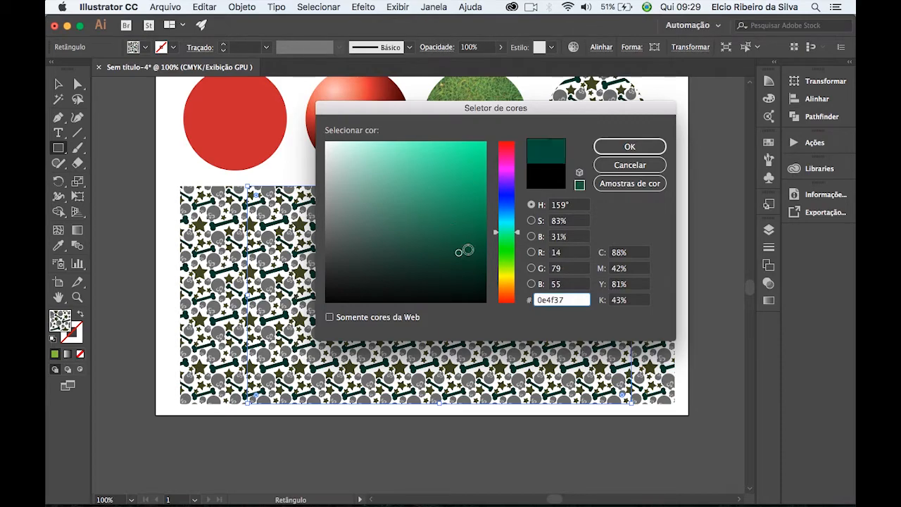
pyautogui.click(629, 147)
pyautogui.click(58, 85)
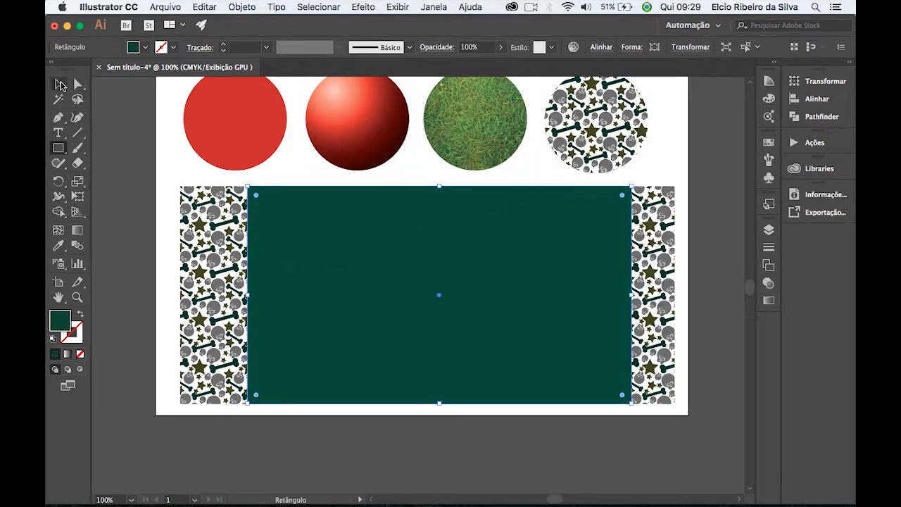
# Send the green rectangle behind the pattern and stretch both its sides to the patterned rectangle's full width.
pyautogui.rightClick(352, 266)
pyautogui.moveTo(423, 443)
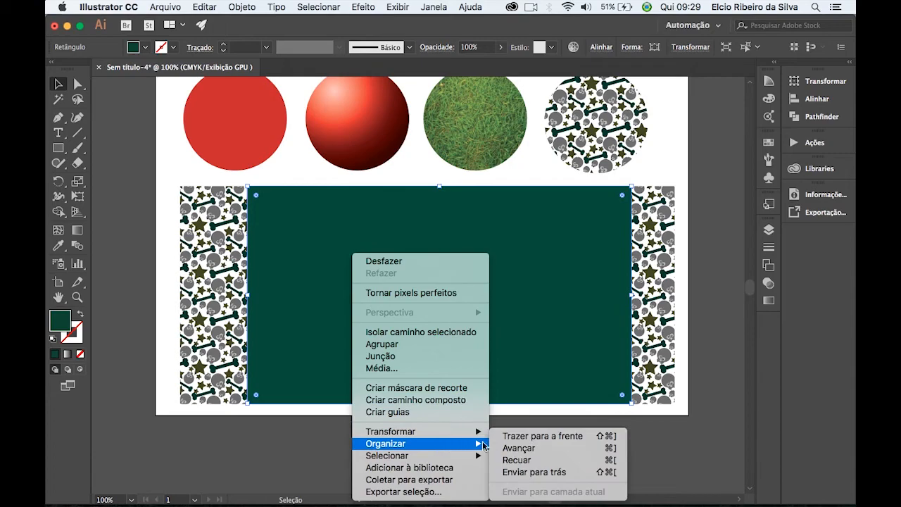
pyautogui.click(524, 472)
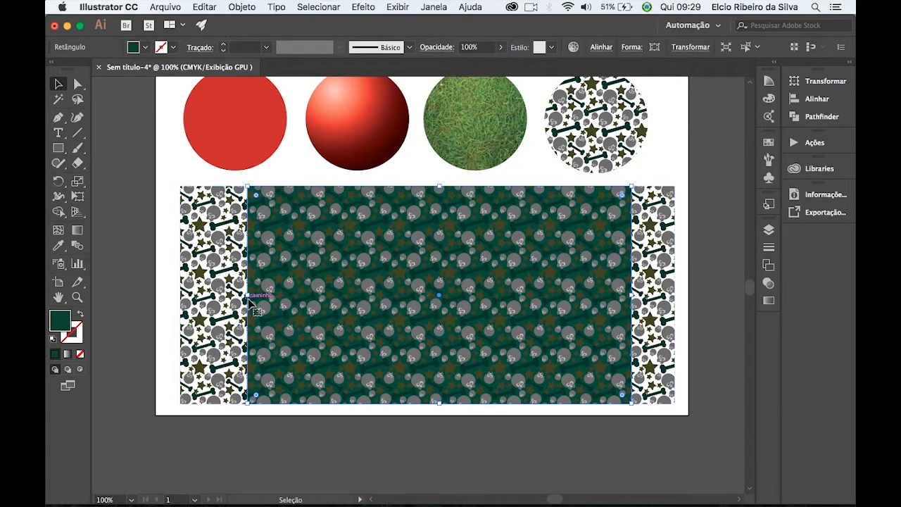
pyautogui.moveTo(266, 296); pyautogui.dragTo(182, 295)
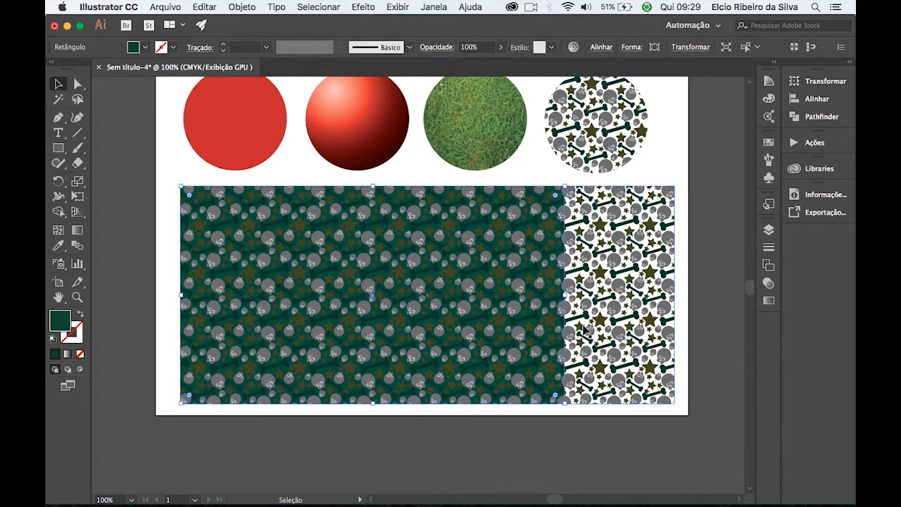
pyautogui.moveTo(565, 295); pyautogui.dragTo(688, 287)
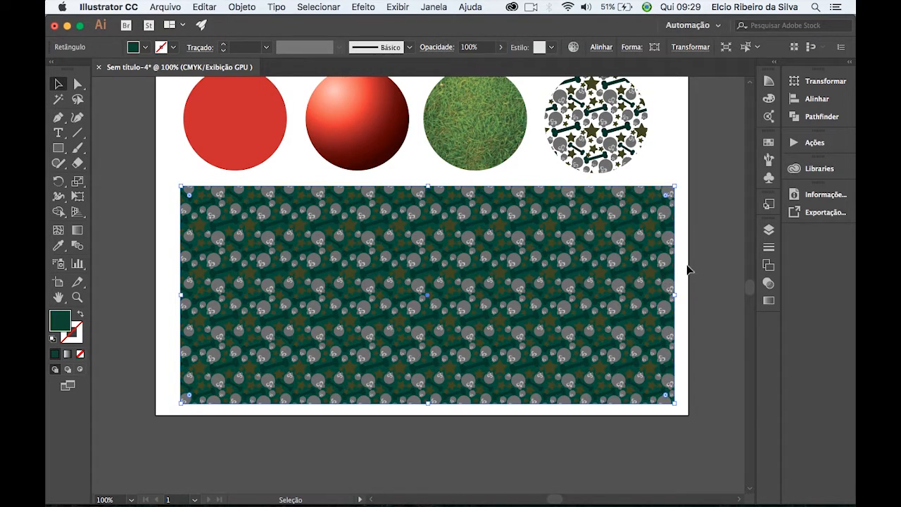
pyautogui.click(689, 276)
# Delete the patterned rectangle and its green background from below the circles.
pyautogui.press('super+equal')
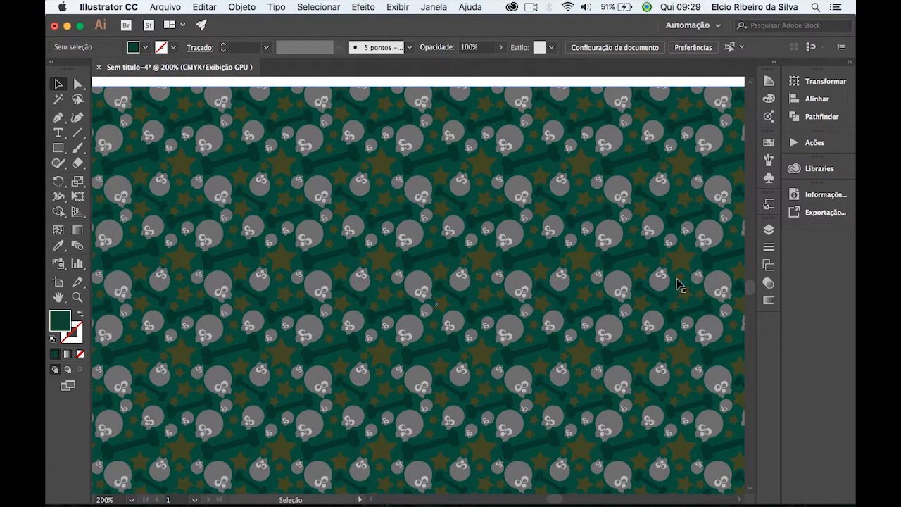
pyautogui.press('Tab')
pyautogui.moveTo(605, 321)
pyautogui.mouseDown()
pyautogui.moveTo(630, 277)
pyautogui.moveTo(621, 313)
pyautogui.mouseUp()
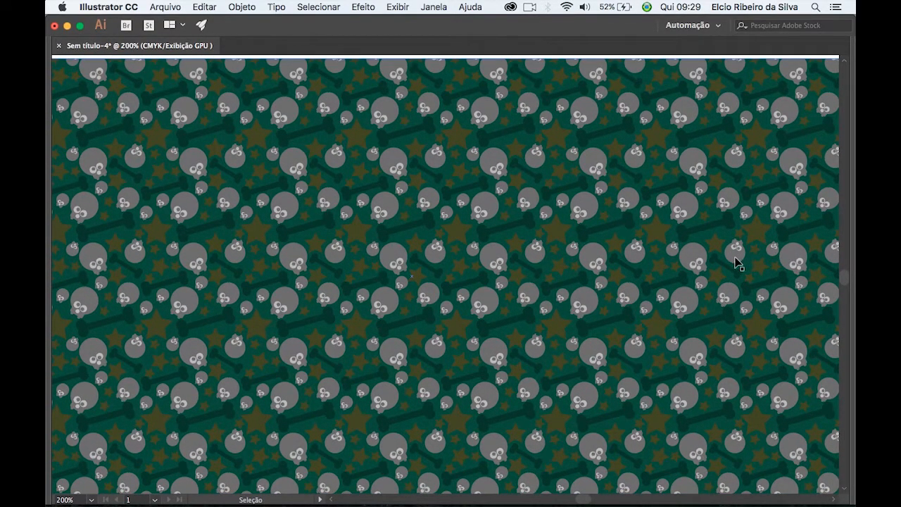
pyautogui.press('super+1')
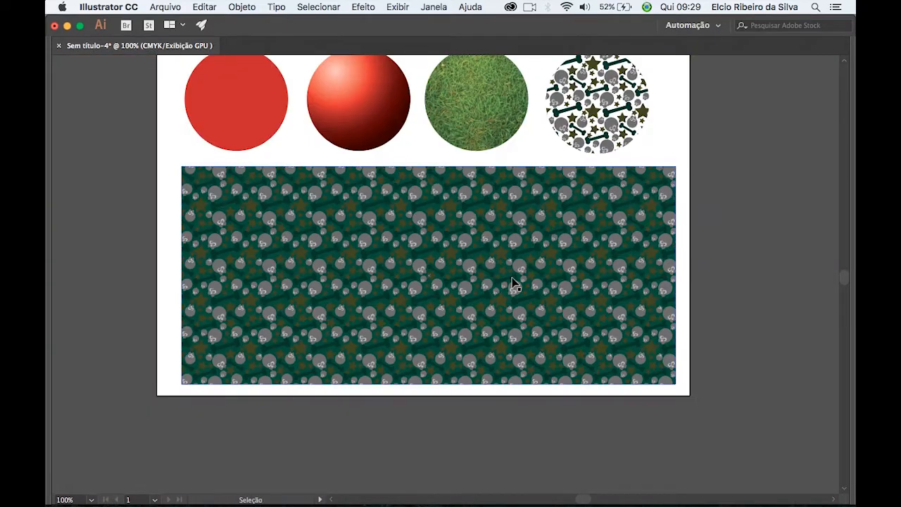
pyautogui.click(374, 311)
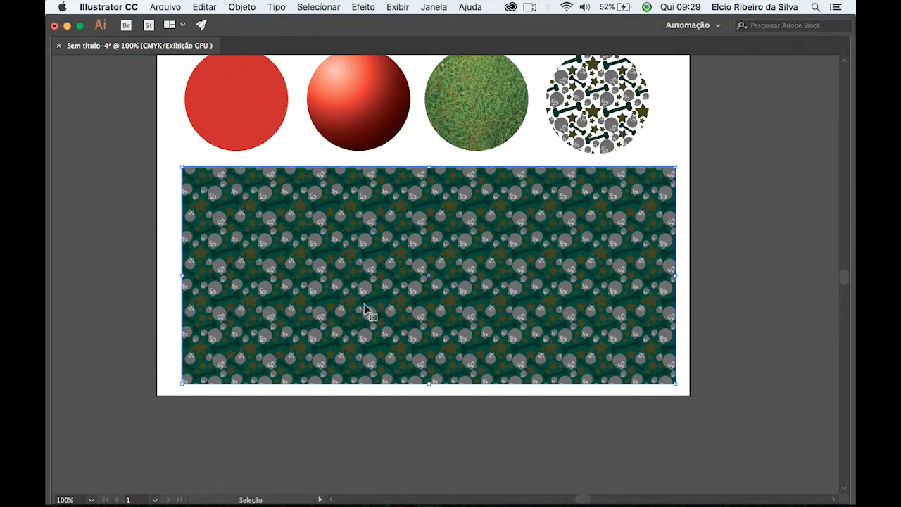
pyautogui.press('Delete')
# Place a copy of the solid red circle behind the fourth, patterned circle.
pyautogui.moveTo(489, 260); pyautogui.dragTo(487, 316)
pyautogui.press('v')
pyautogui.moveTo(199, 223); pyautogui.dragTo(563, 247)
pyautogui.click(609, 315)
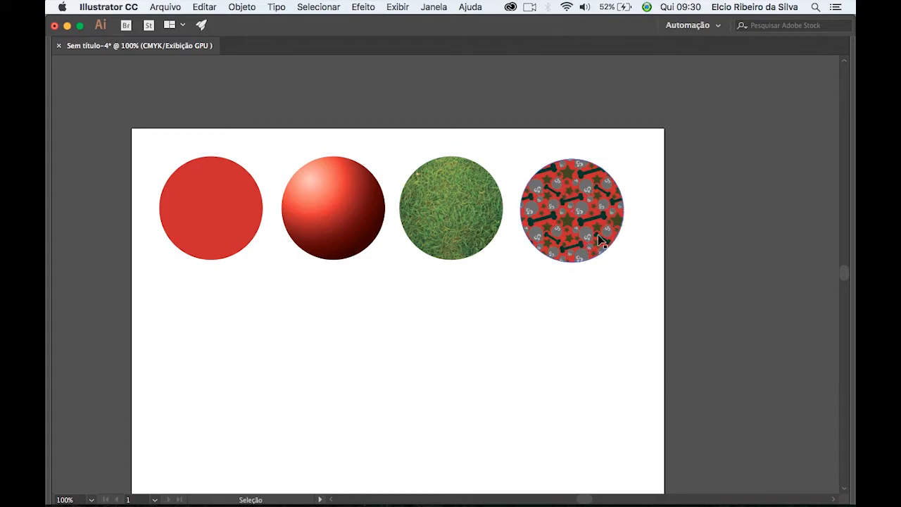
# Copy the red gradient circle so that it overlaps the lower part of the patterned circle.
pyautogui.press('super+equal')
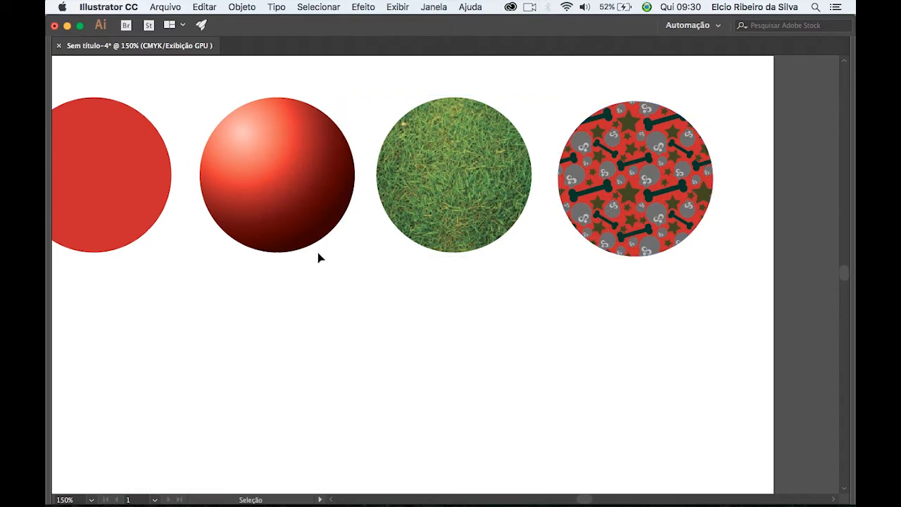
pyautogui.click(296, 233)
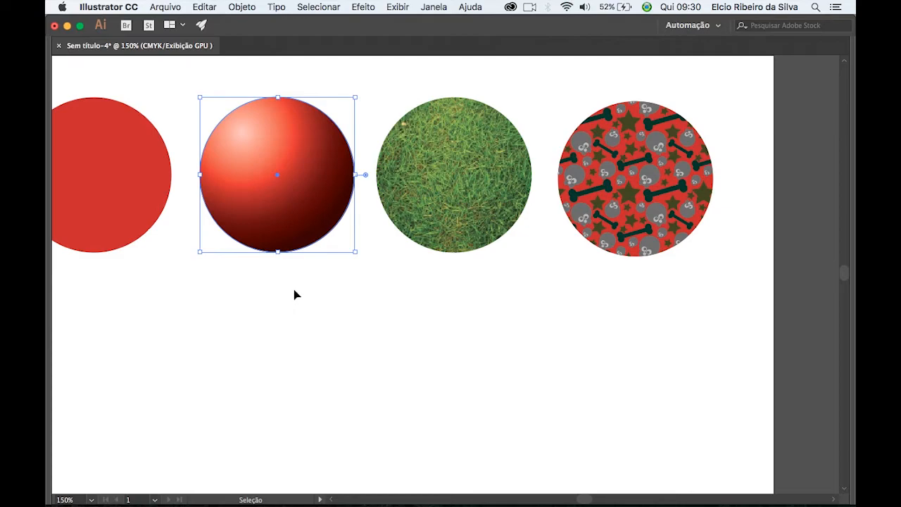
pyautogui.moveTo(277, 235); pyautogui.dragTo(613, 342)
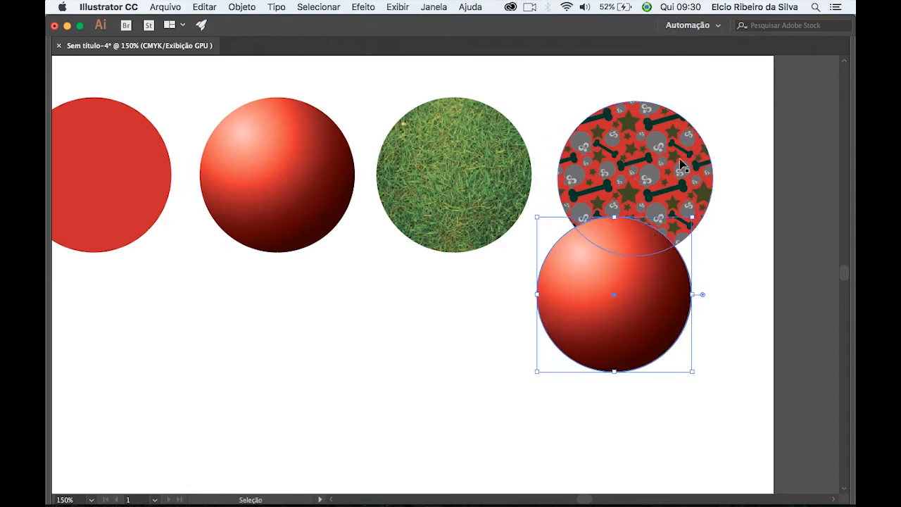
# Move the patterned circle down off its solid red backing and delete the red backing circle.
pyautogui.moveTo(655, 154); pyautogui.dragTo(647, 230)
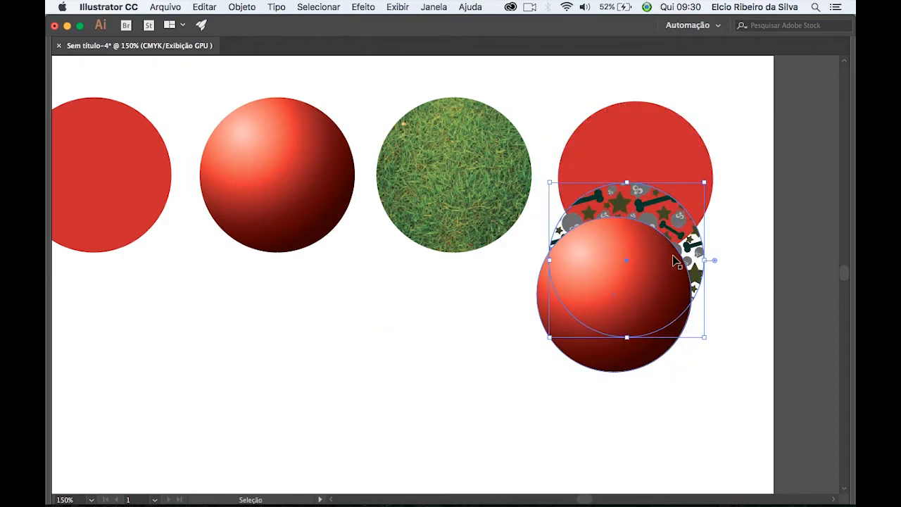
pyautogui.click(668, 153)
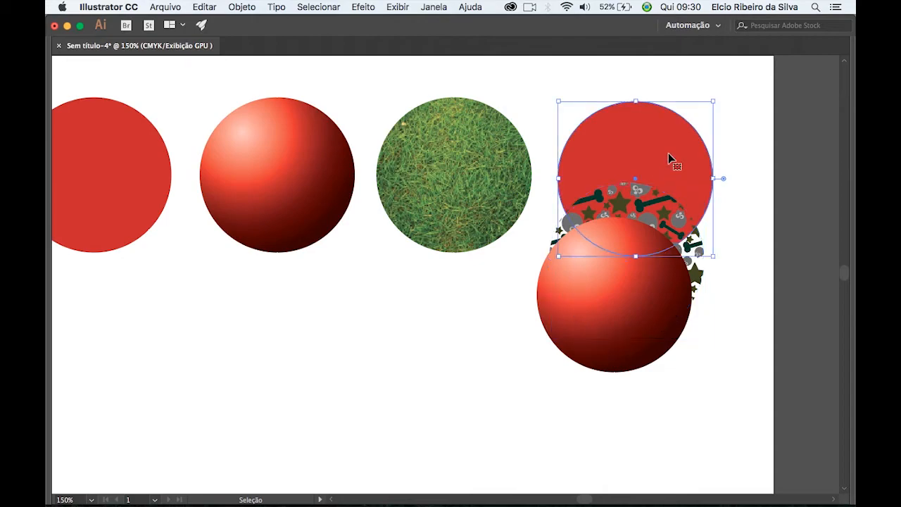
pyautogui.press('Delete')
# Send the copied gradient circle to the back, align it behind the patterned circle and deselect it.
pyautogui.click(631, 322)
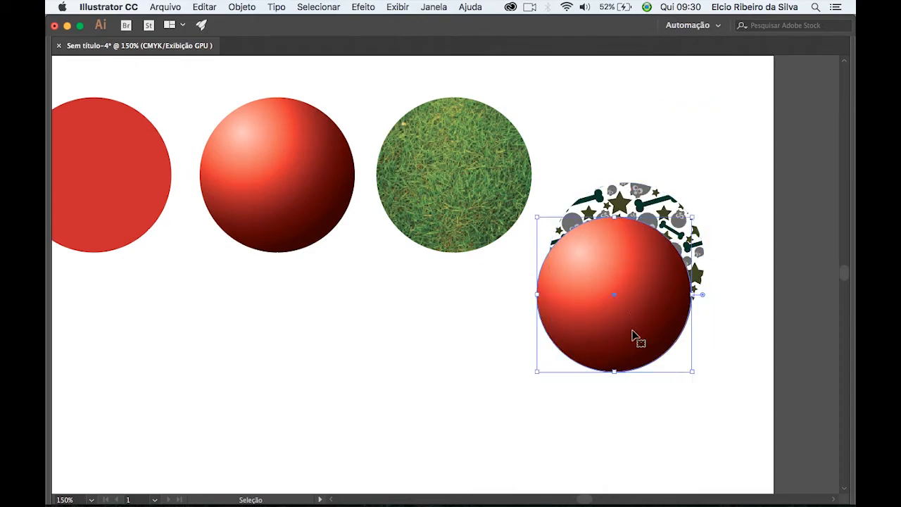
pyautogui.rightClick(636, 339)
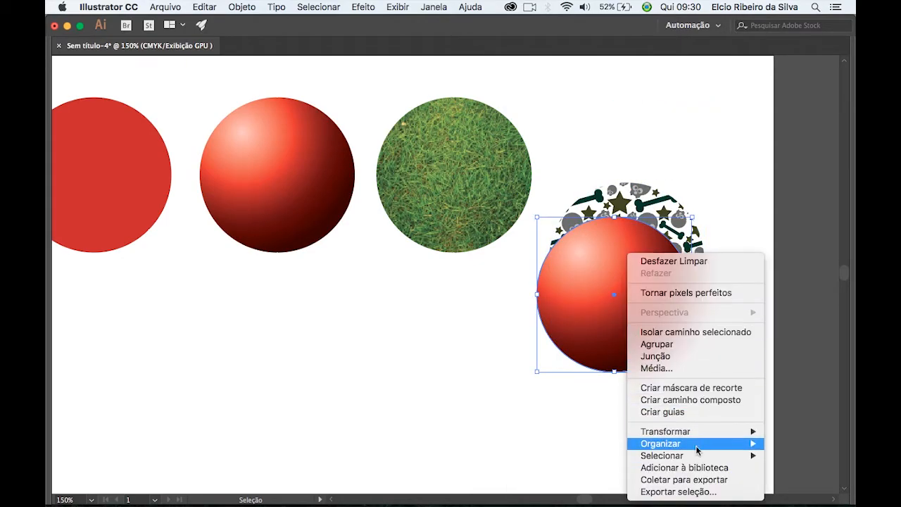
pyautogui.moveTo(705, 443)
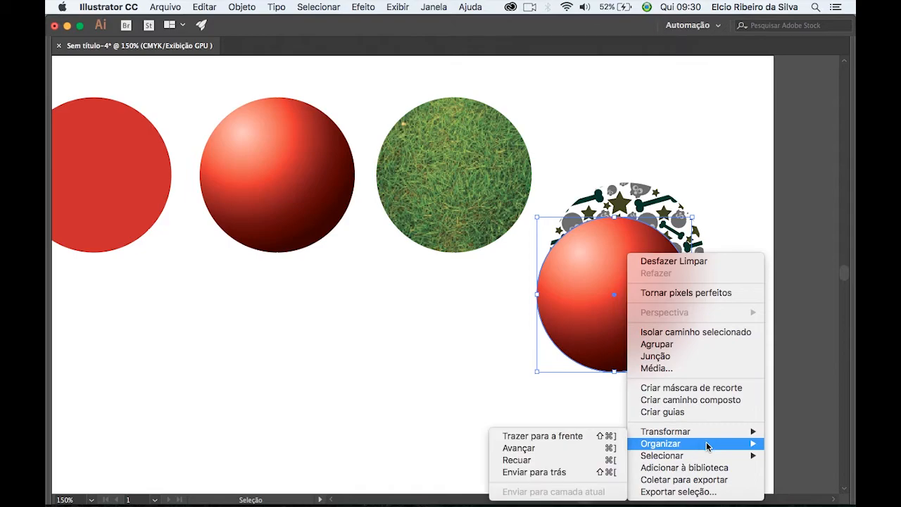
pyautogui.click(557, 473)
pyautogui.moveTo(603, 353); pyautogui.dragTo(614, 319)
pyautogui.click(631, 136)
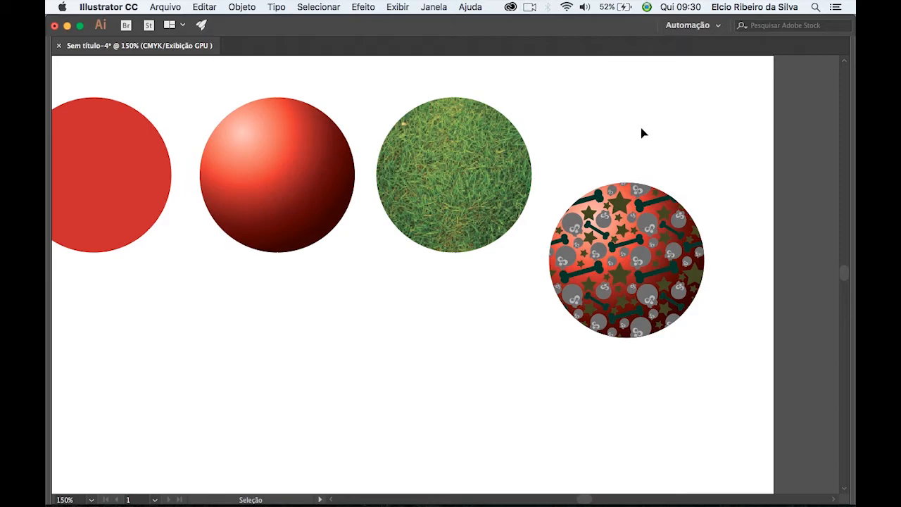
# Move the patterned circle together with its gradient backing up into the row beside the grass circle.
pyautogui.click(619, 201)
pyautogui.moveTo(643, 322); pyautogui.dragTo(640, 235)
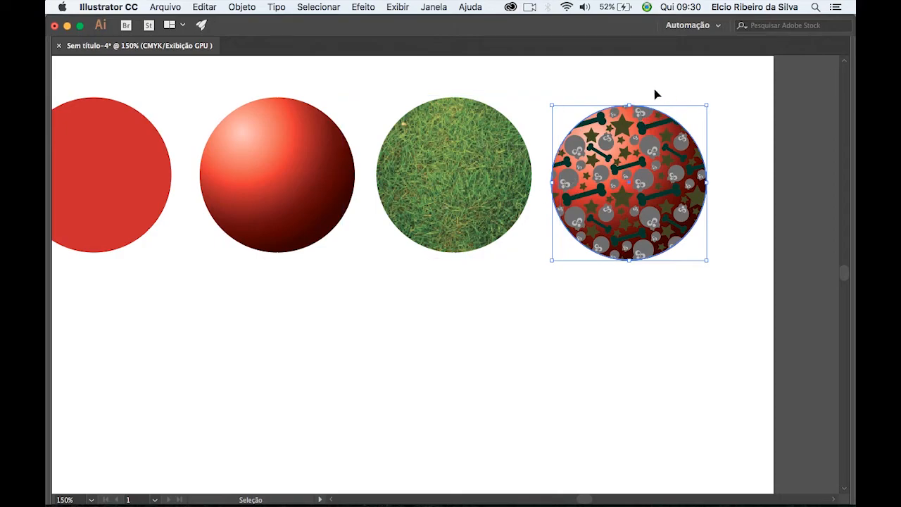
pyautogui.moveTo(647, 204); pyautogui.dragTo(651, 297)
pyautogui.moveTo(653, 330); pyautogui.dragTo(657, 237)
pyautogui.click(657, 357)
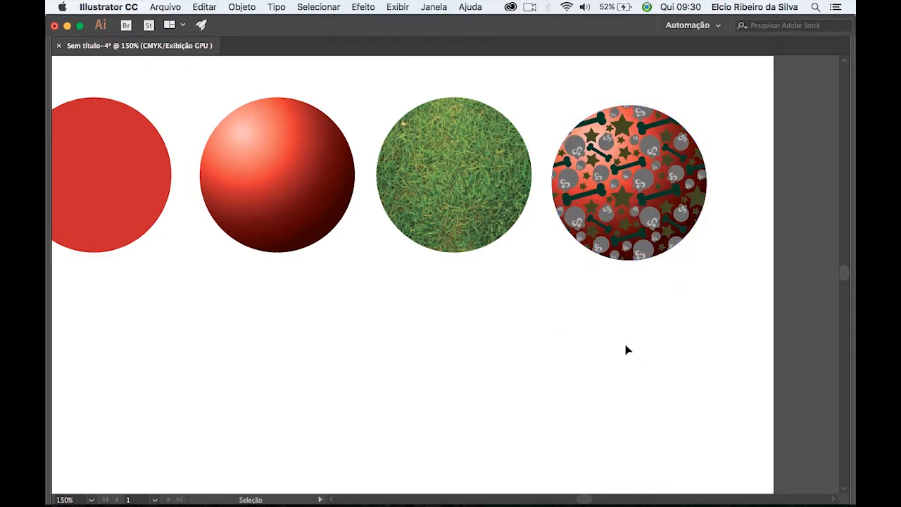
# Select all four circles, move them down towards the middle of the artboard and deselect them.
pyautogui.press('super+minus')
pyautogui.moveTo(480, 372); pyautogui.dragTo(505, 329)
pyautogui.moveTo(141, 95); pyautogui.dragTo(689, 268)
pyautogui.moveTo(603, 191); pyautogui.dragTo(612, 300)
pyautogui.click(573, 215)
# Bring back the panels, adjust the position of the four-circle row around the artboard's centre and deselect it.
pyautogui.press('Tab')
pyautogui.moveTo(602, 403); pyautogui.dragTo(563, 374)
pyautogui.moveTo(178, 169); pyautogui.dragTo(640, 356)
pyautogui.moveTo(616, 309); pyautogui.dragTo(611, 301)
pyautogui.click(519, 214)
pyautogui.moveTo(176, 176); pyautogui.dragTo(658, 362)
pyautogui.moveTo(620, 305); pyautogui.dragTo(625, 304)
pyautogui.click(581, 380)
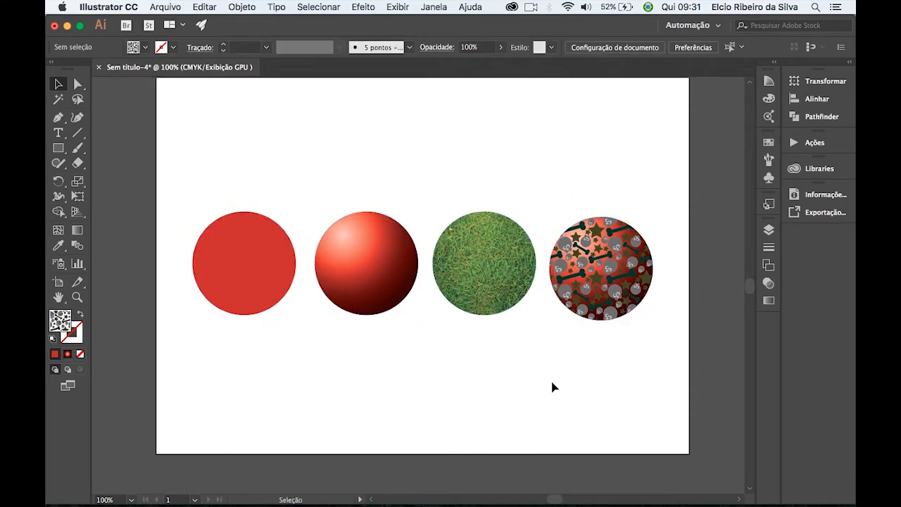